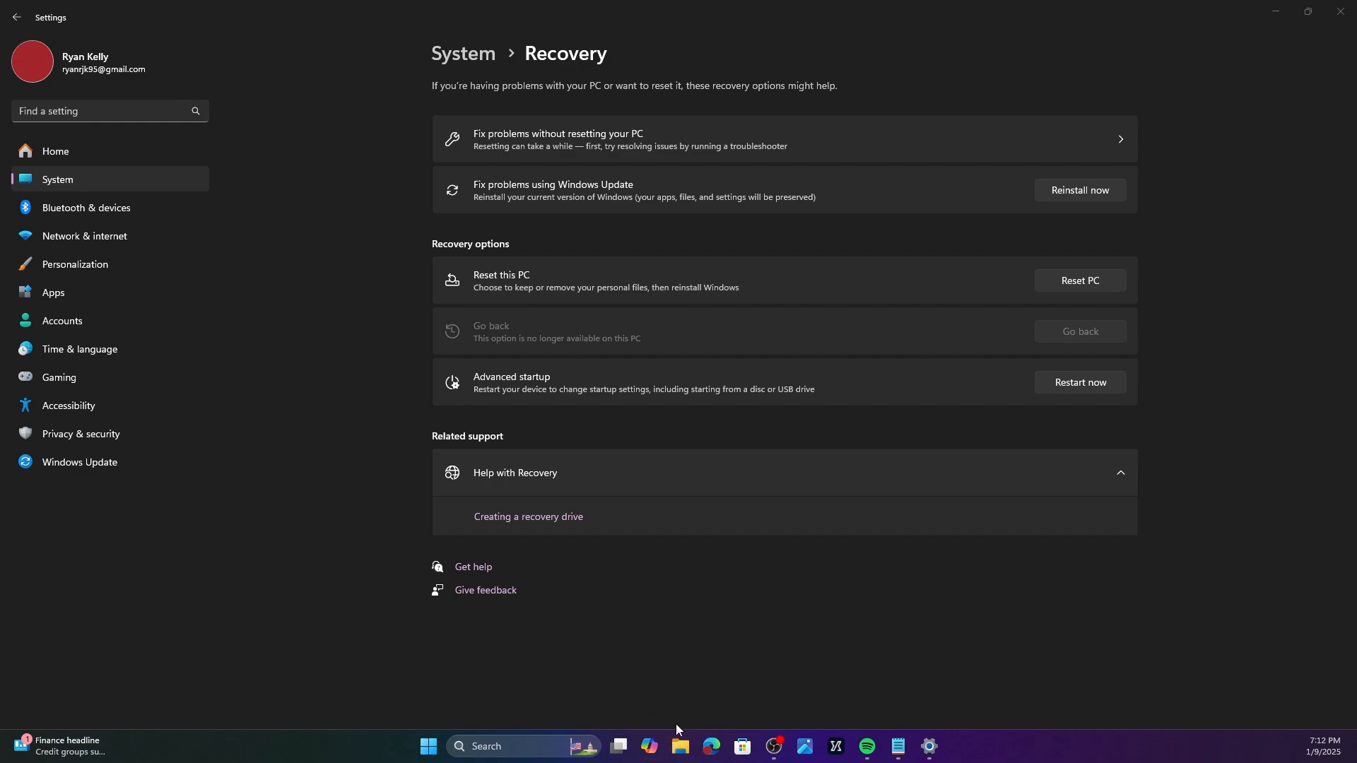
- Open This PC in File Explorer and check the free space on Local Disk (C:)
click(425, 749)
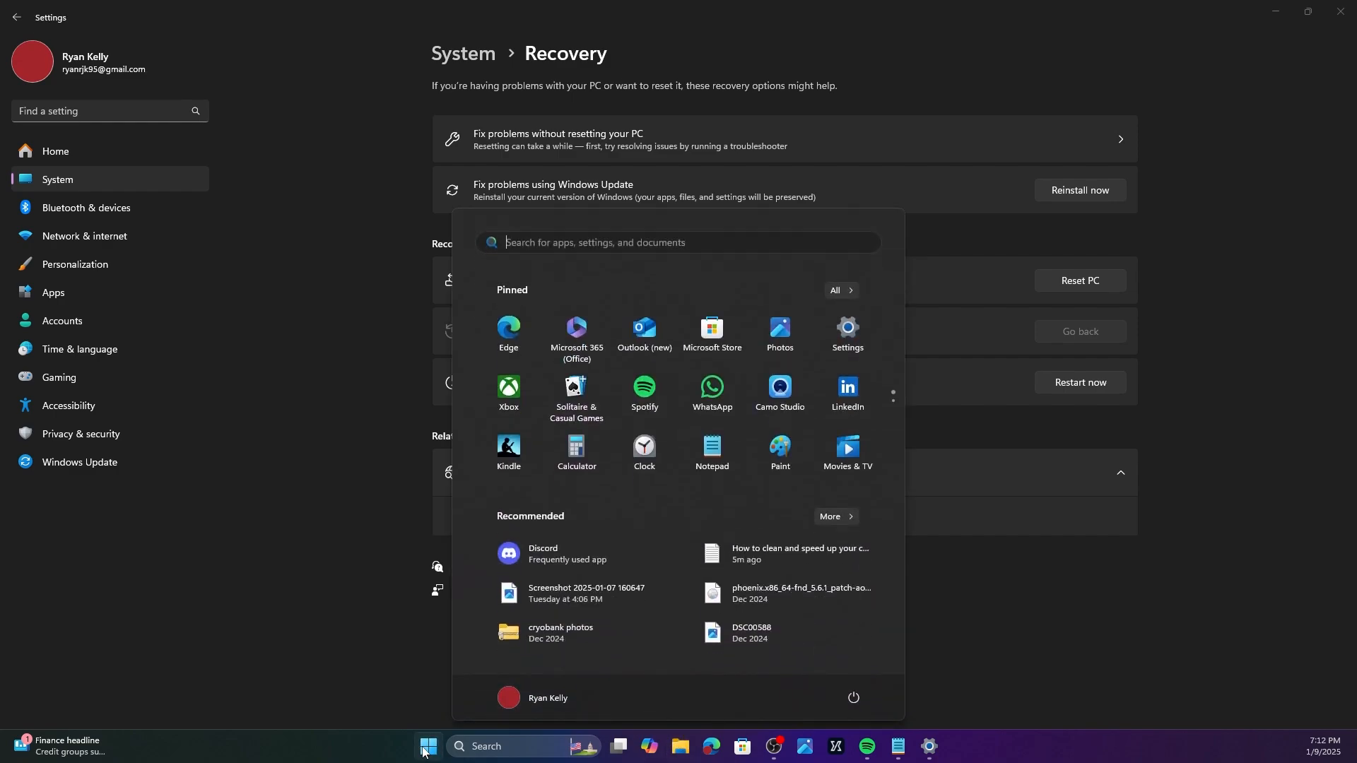
click(428, 747)
click(680, 747)
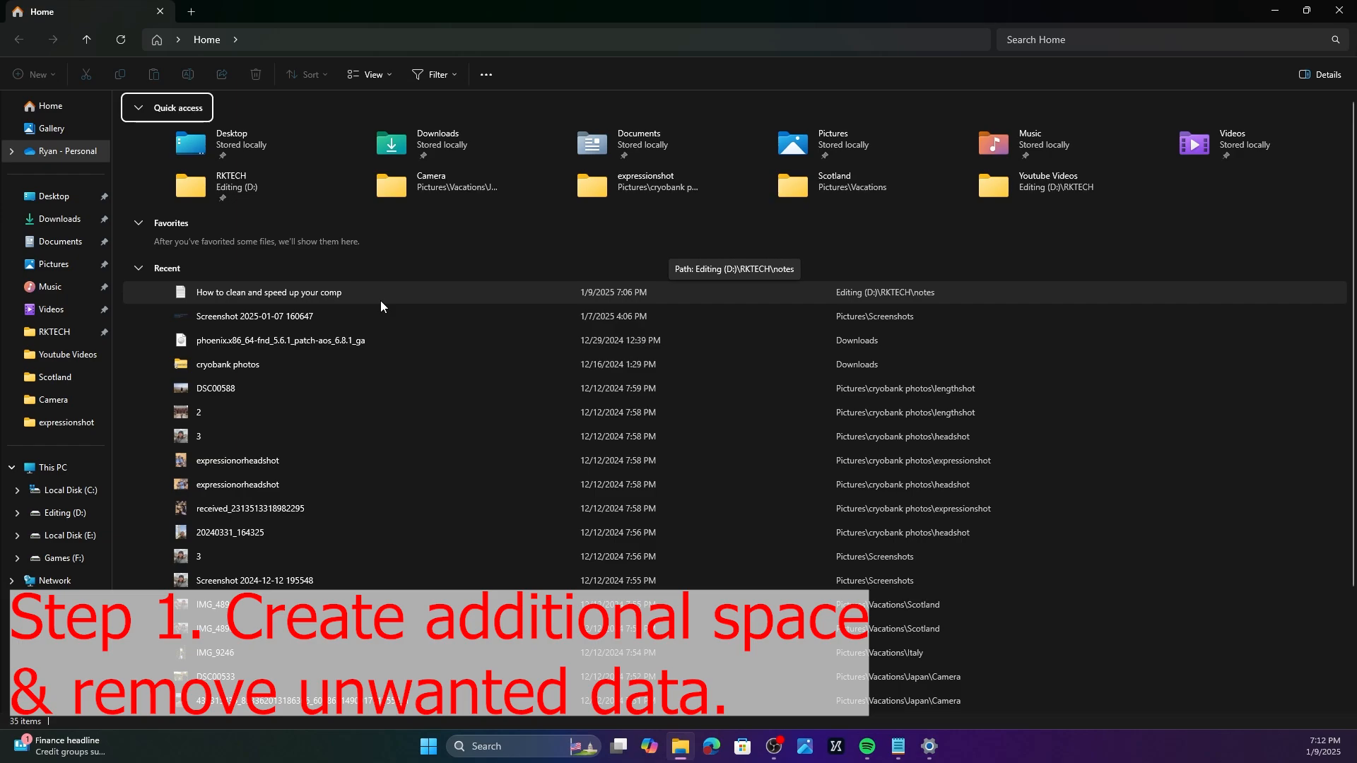
click(71, 468)
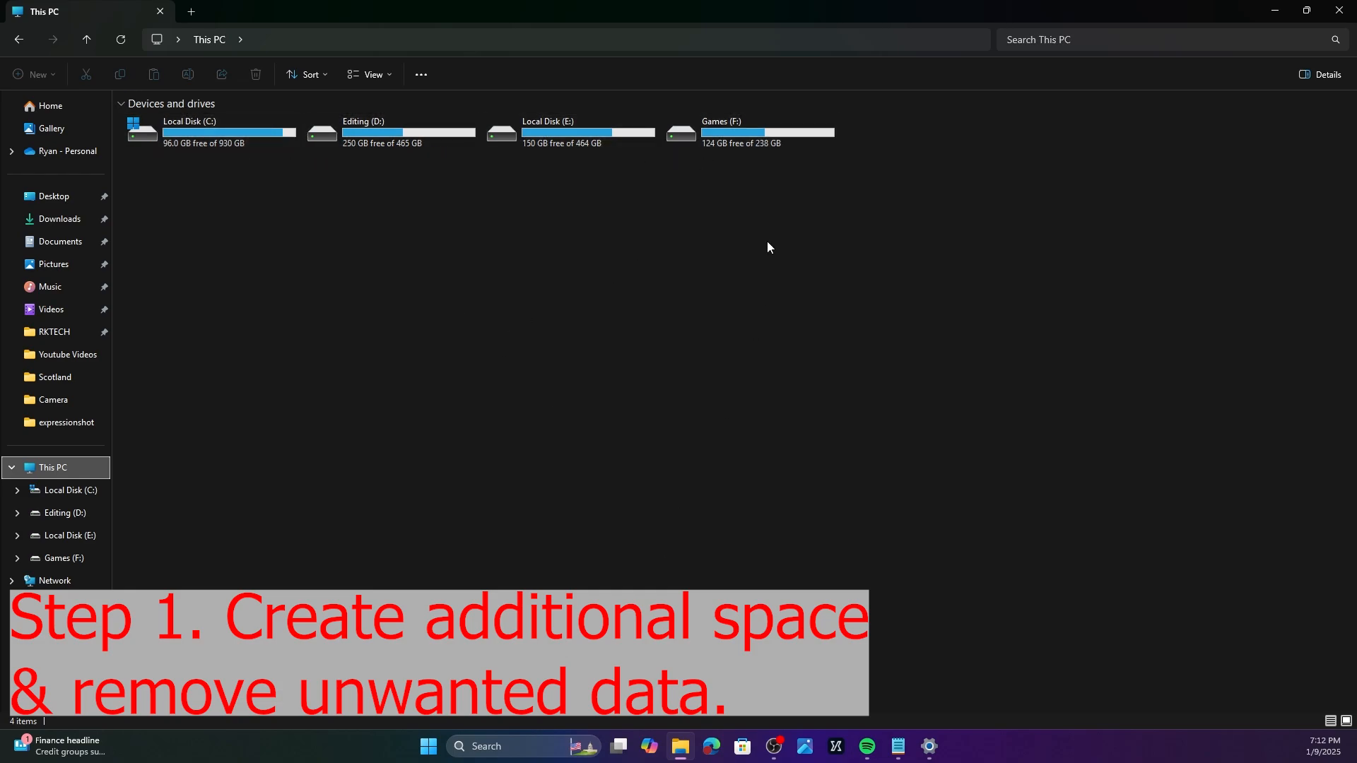
click(238, 139)
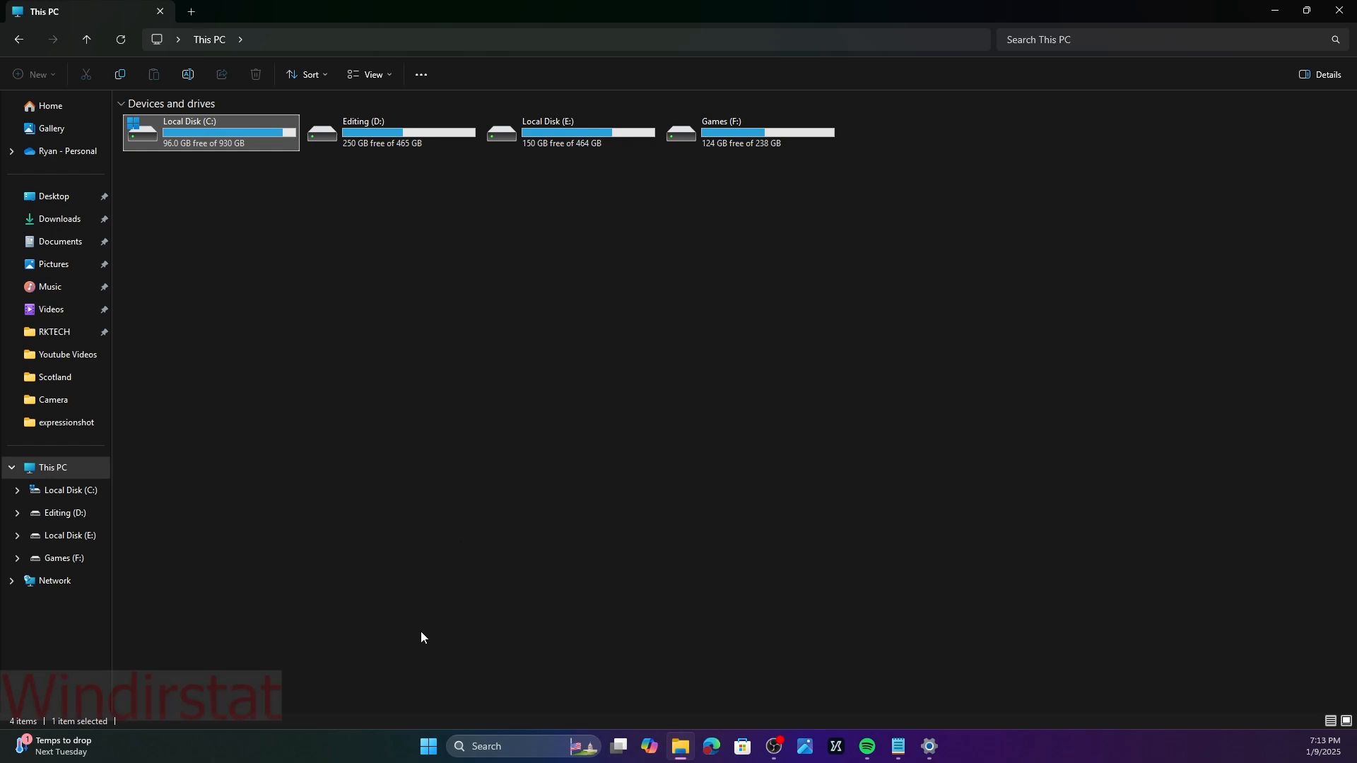
click(659, 586)
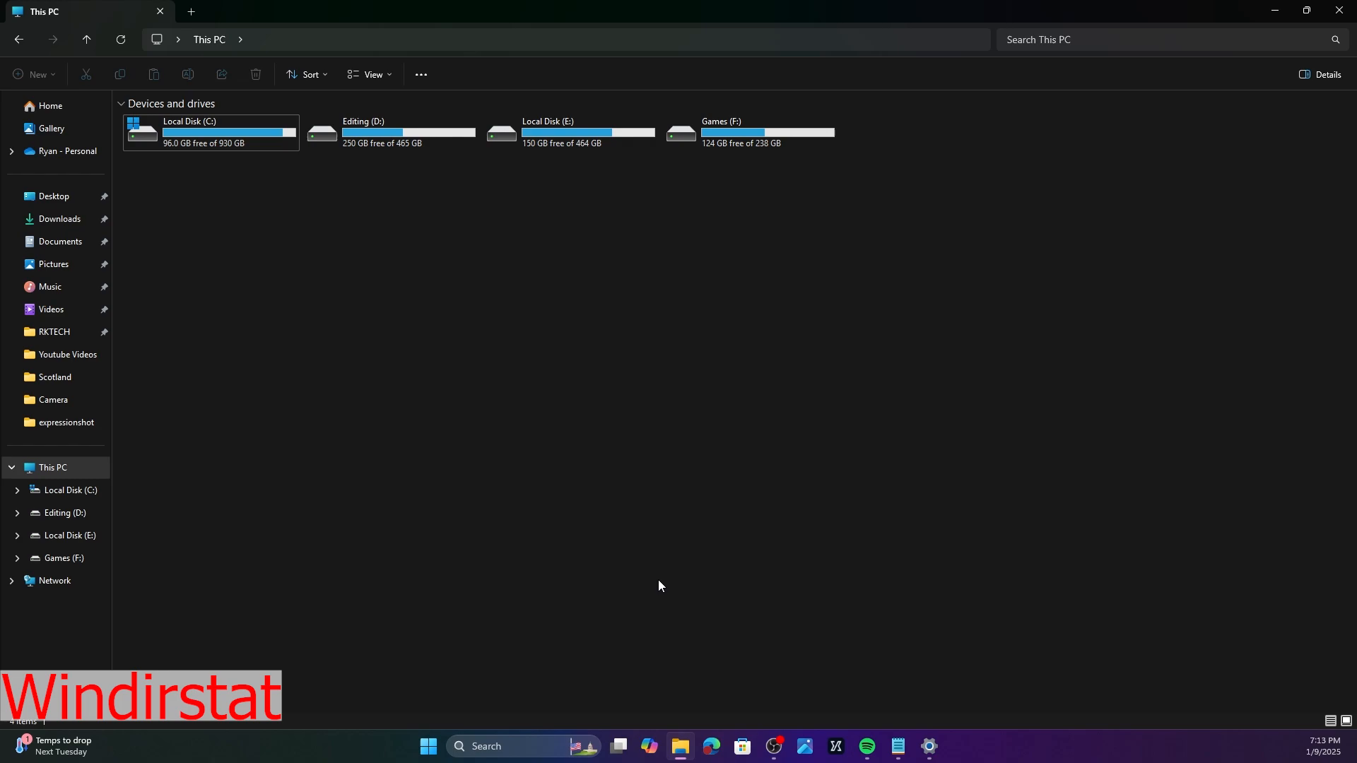
- Switch to Edge, search the web for windirstat, and open the Downloads page of the official WinDirStat site
click(712, 746)
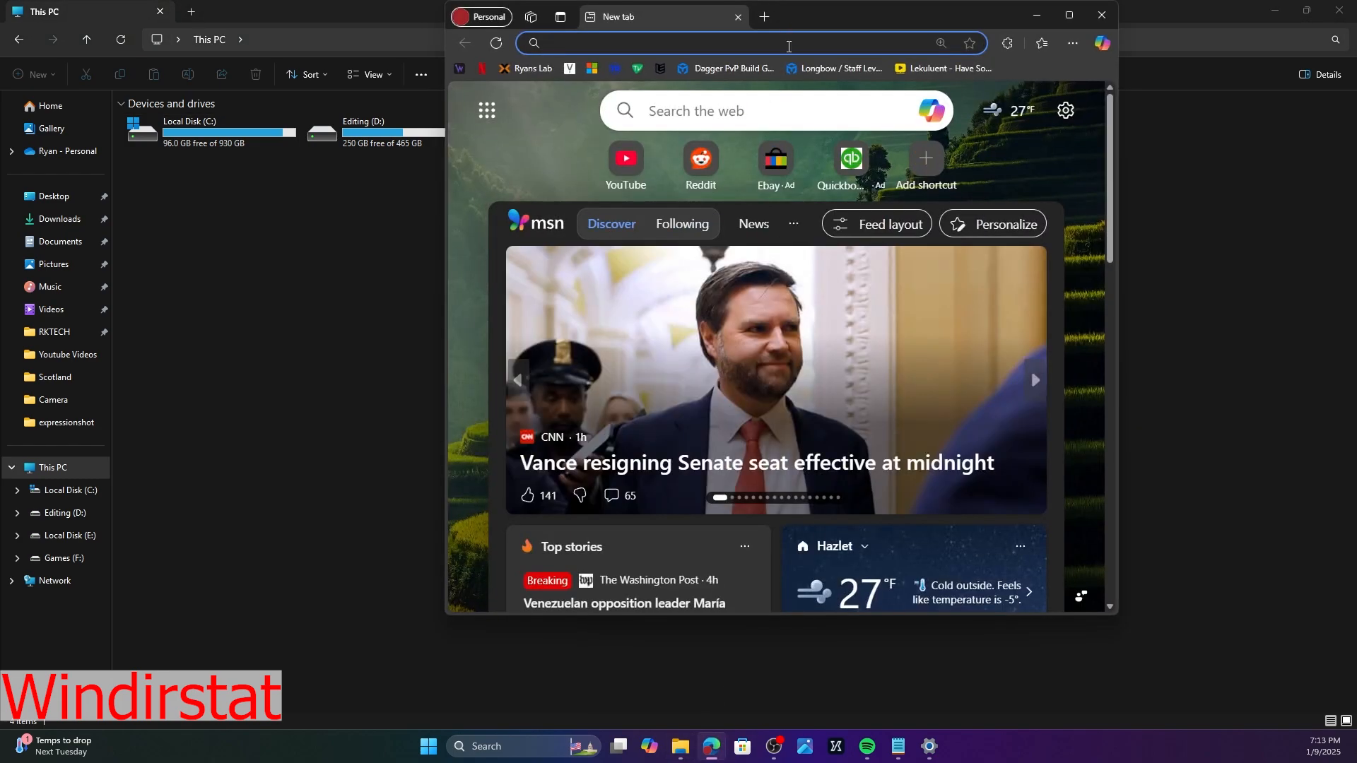
text(windirstat)
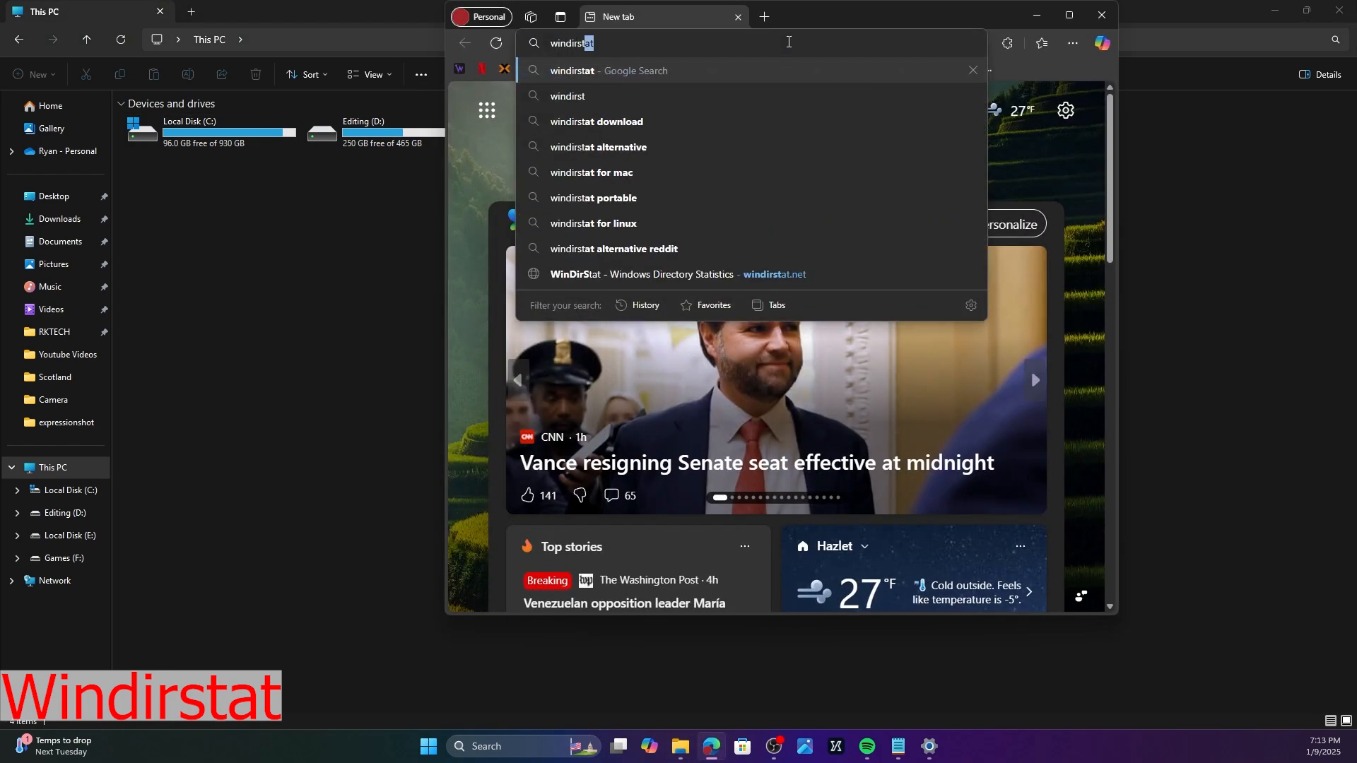
key(Return)
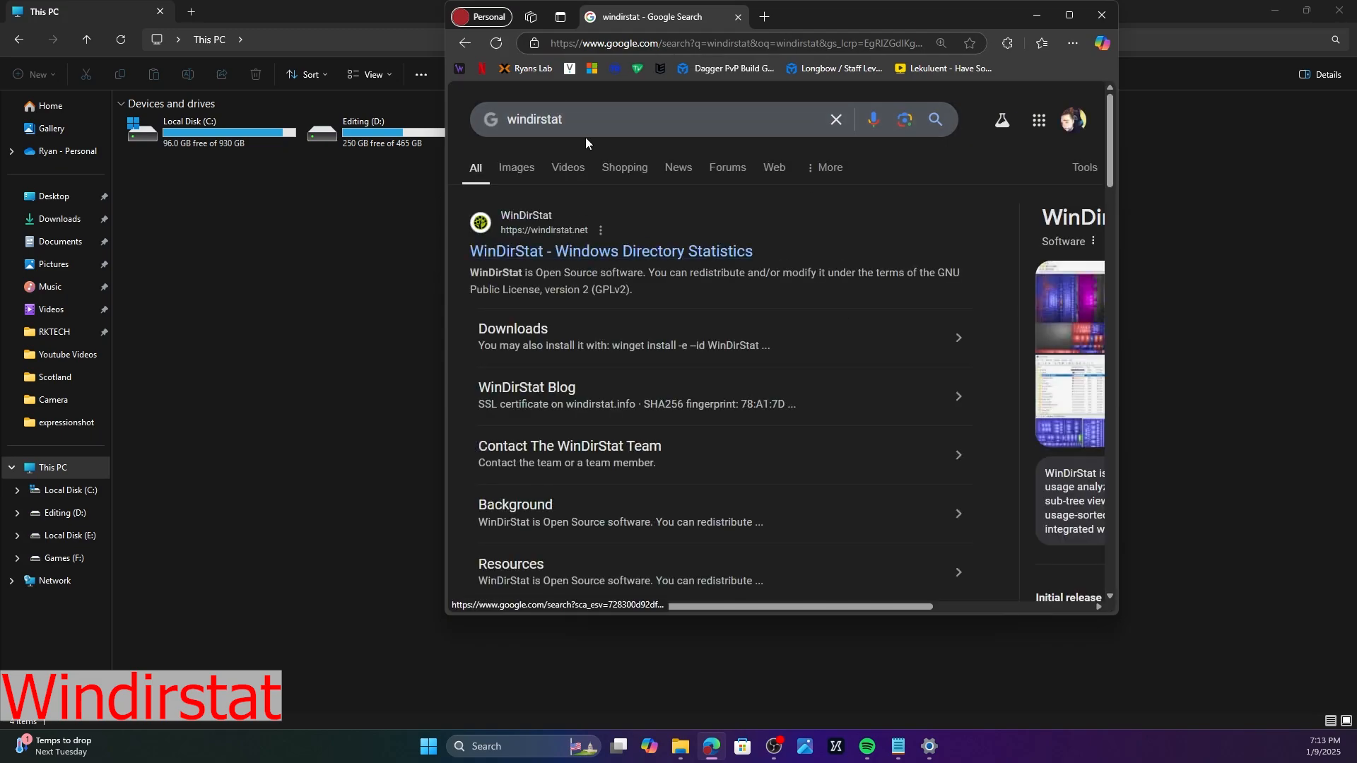
click(565, 256)
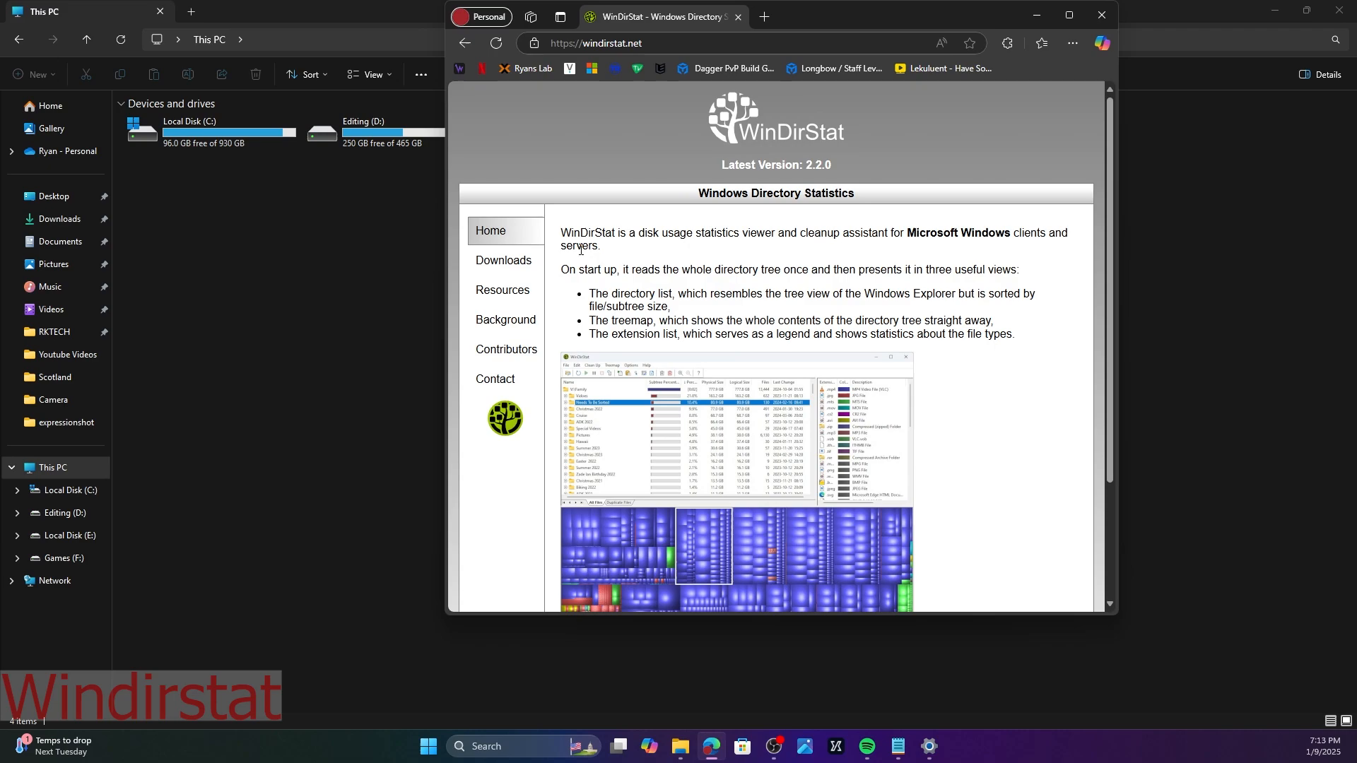
click(503, 261)
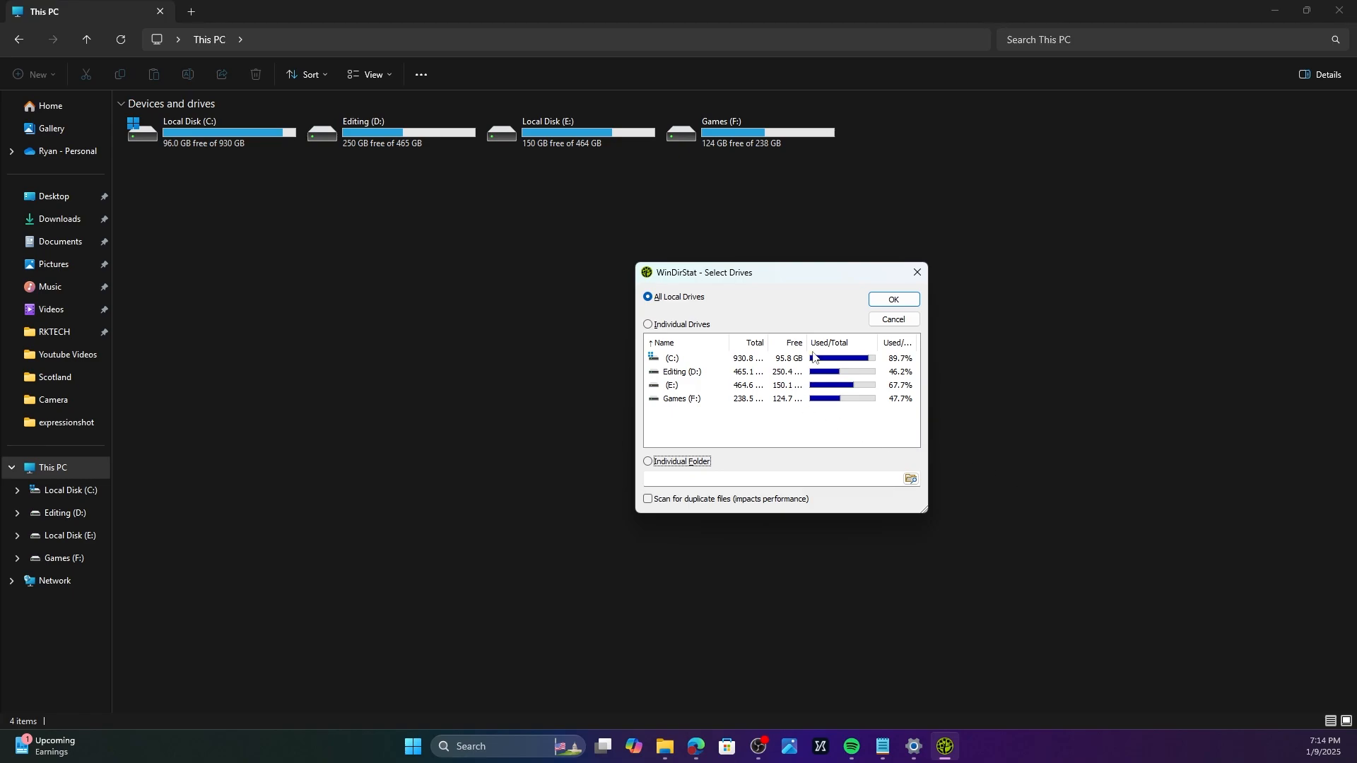
- Scan all local drives with WinDirStat and select the C: drive in the results
drag(707, 272, 738, 250)
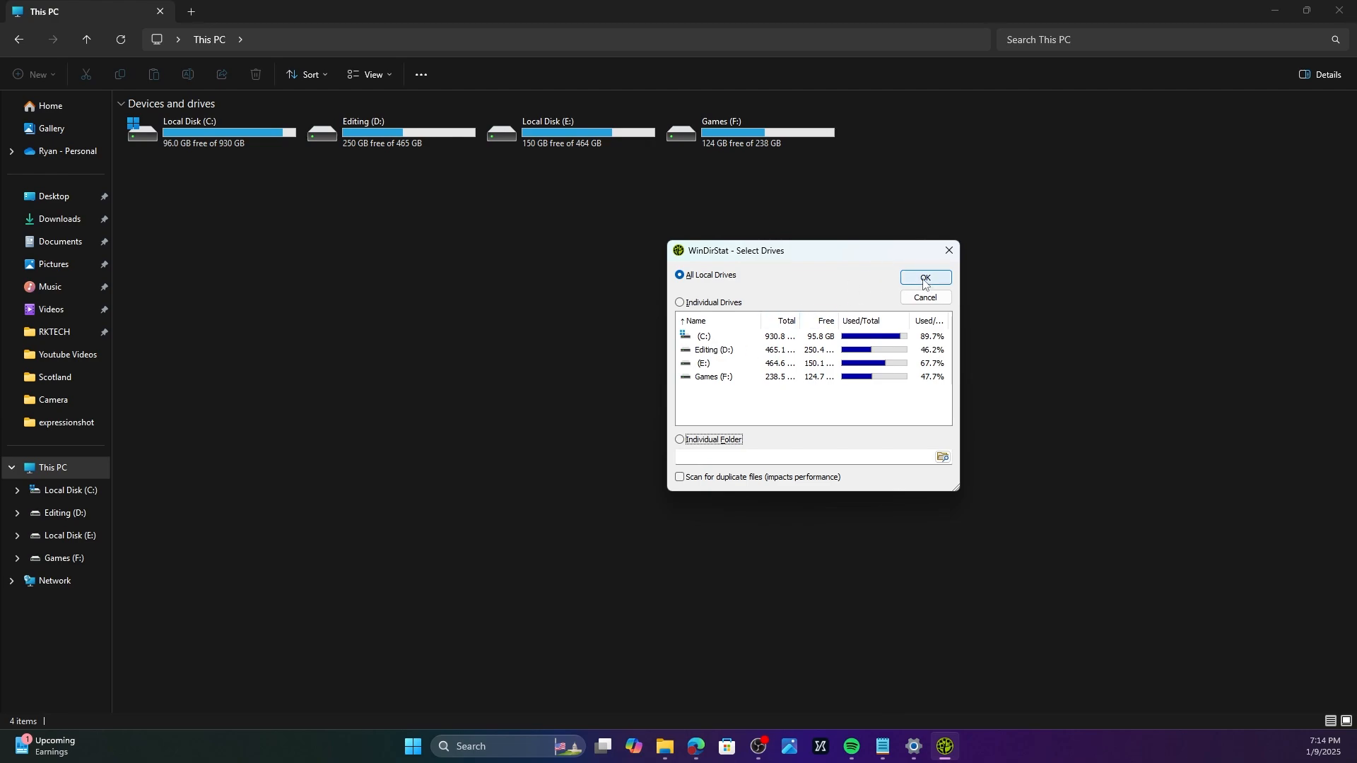
click(924, 280)
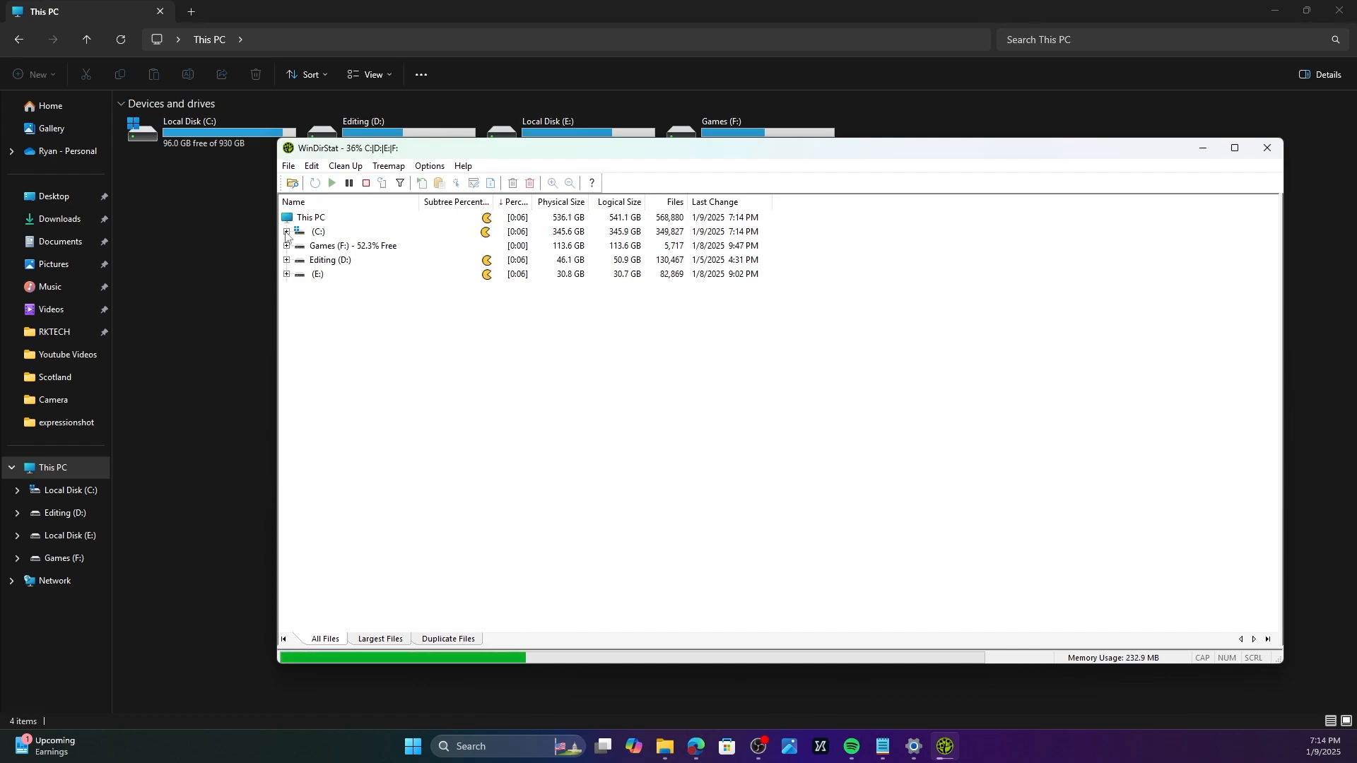
click(526, 233)
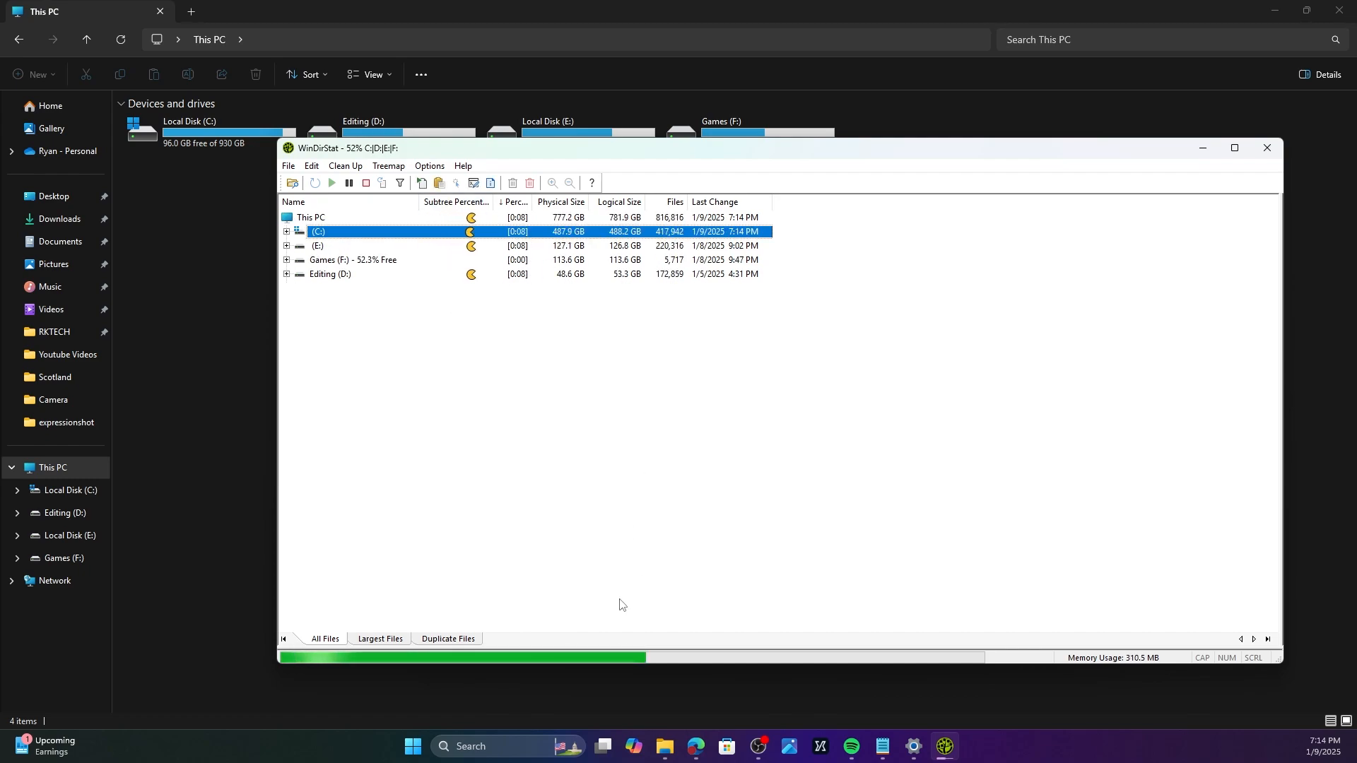
- Expand the C: drive and its Users folder down to the main user profile to examine the subfolder sizes
click(286, 232)
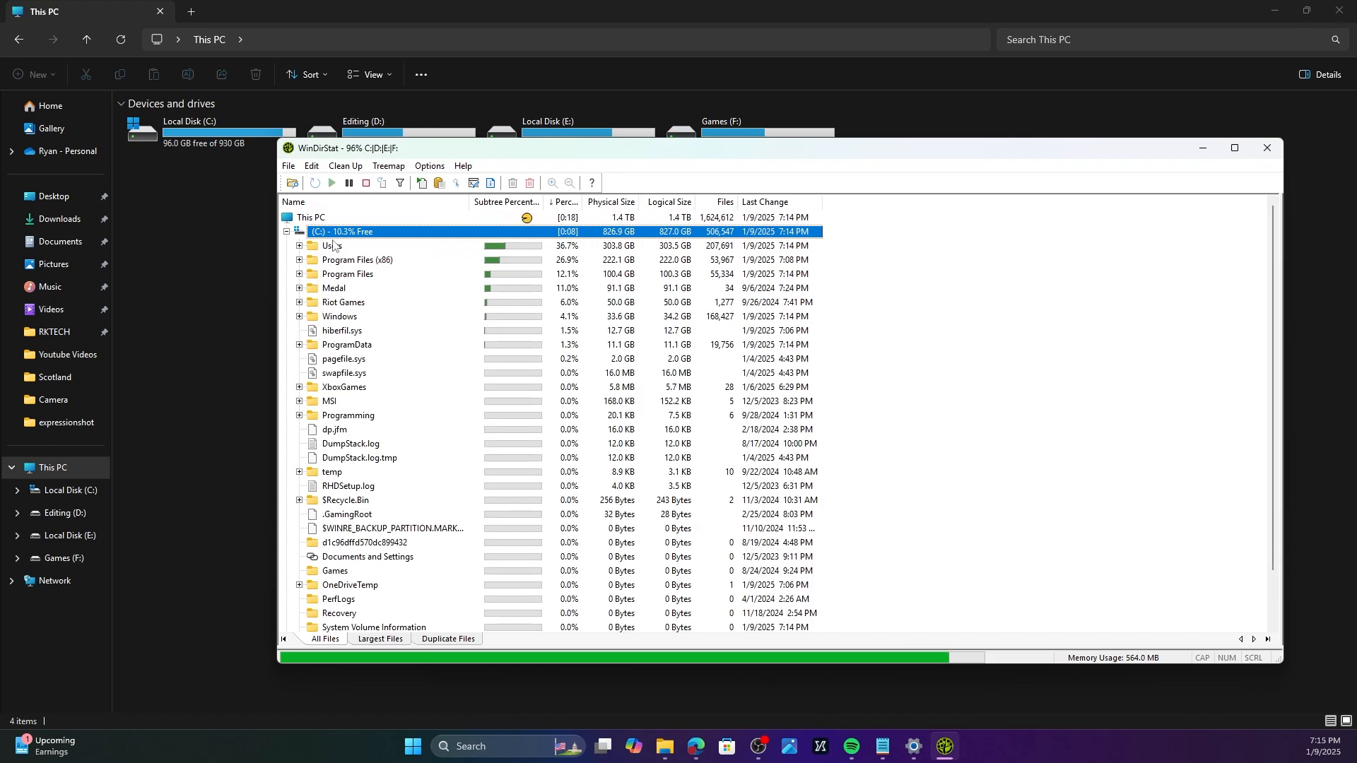
scroll(335, 256, down, 1)
scroll(334, 259, up, 1)
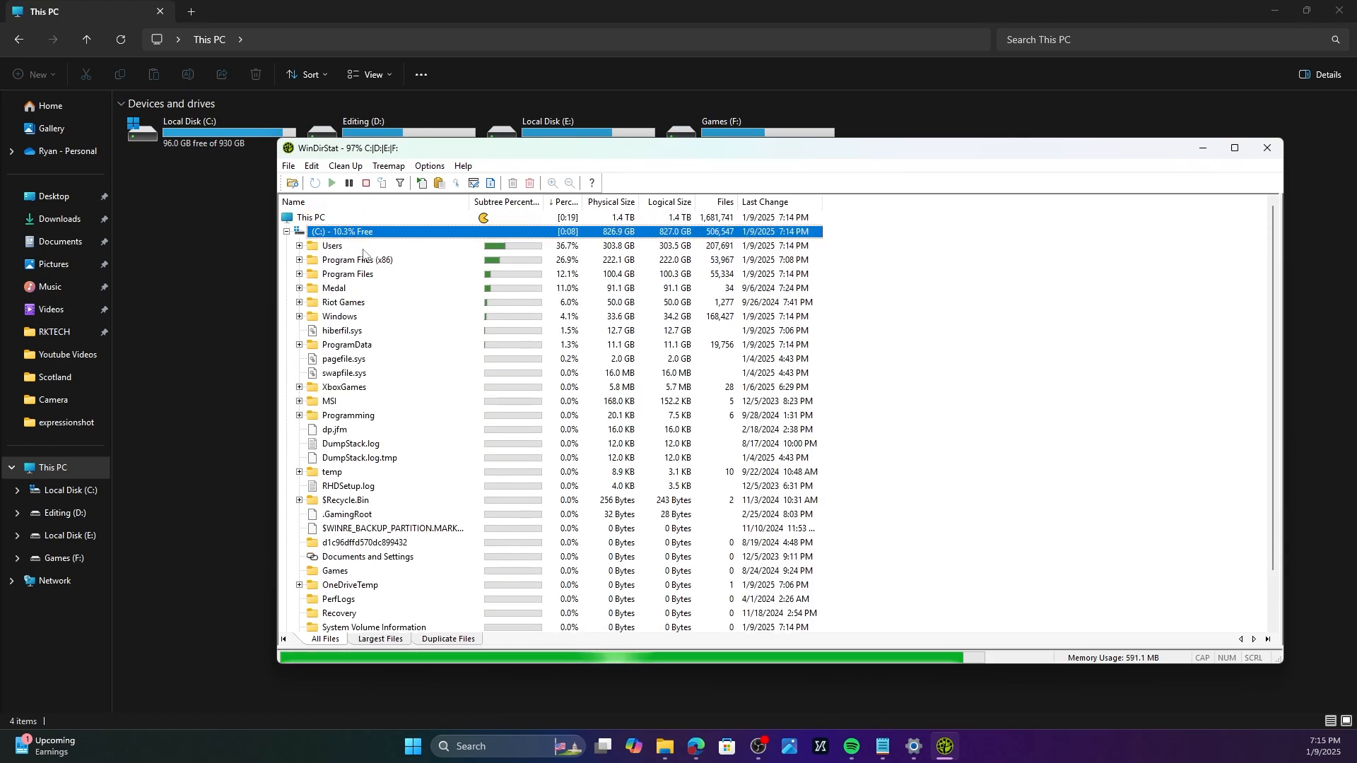
click(361, 247)
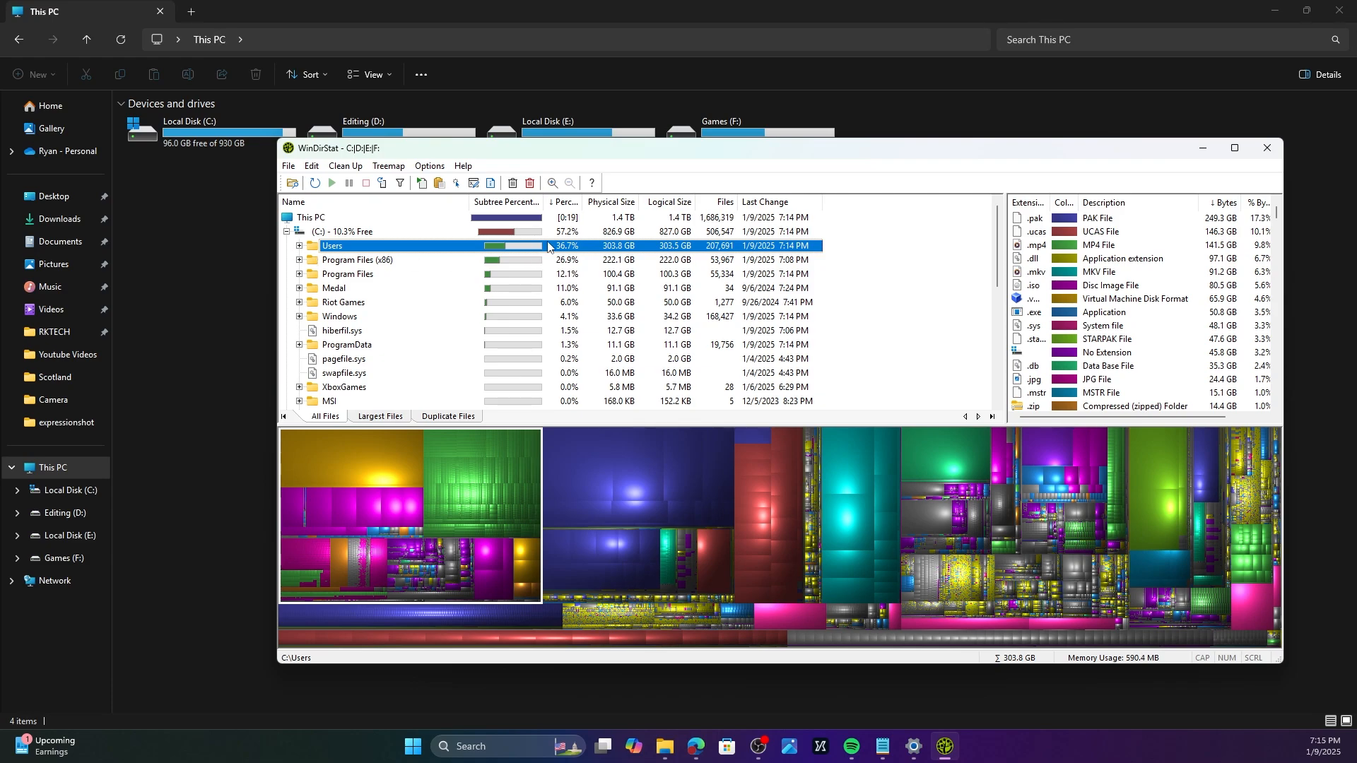
click(299, 246)
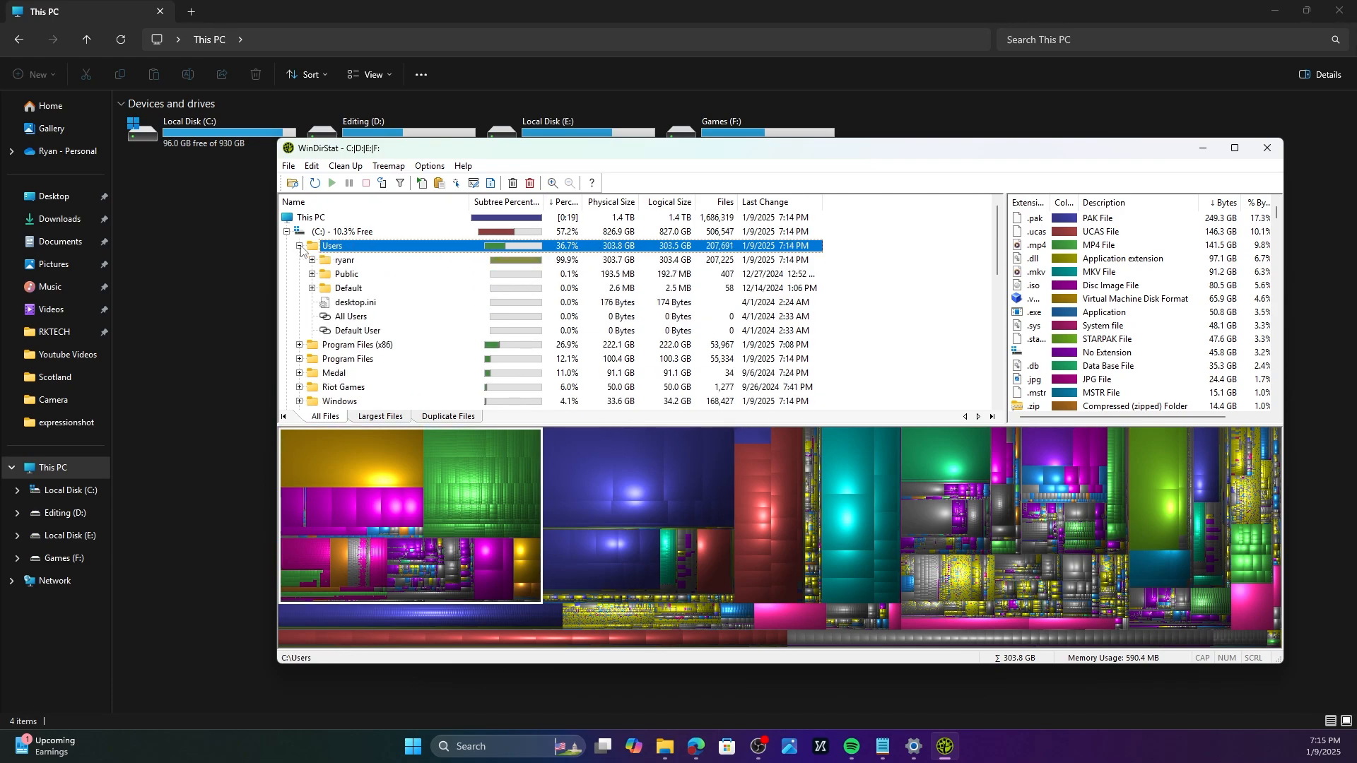
click(308, 262)
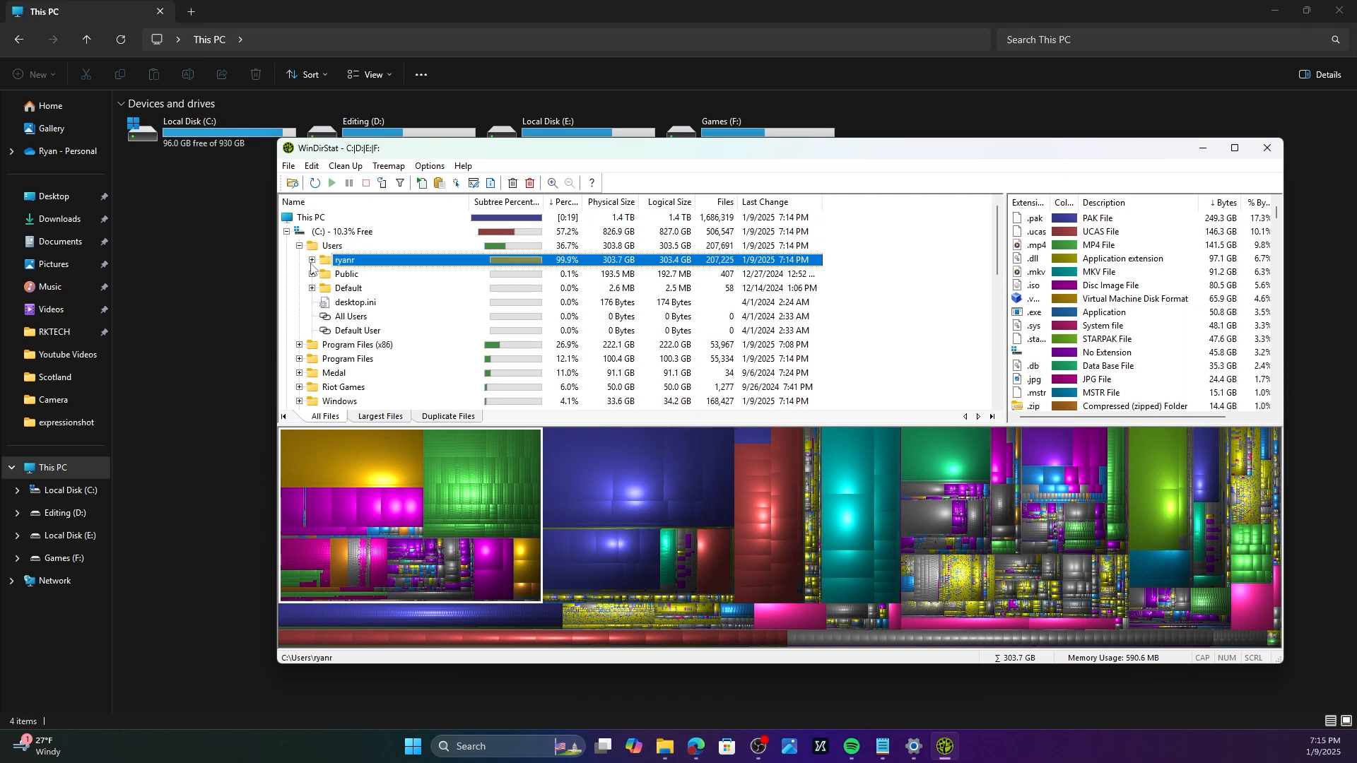
click(312, 261)
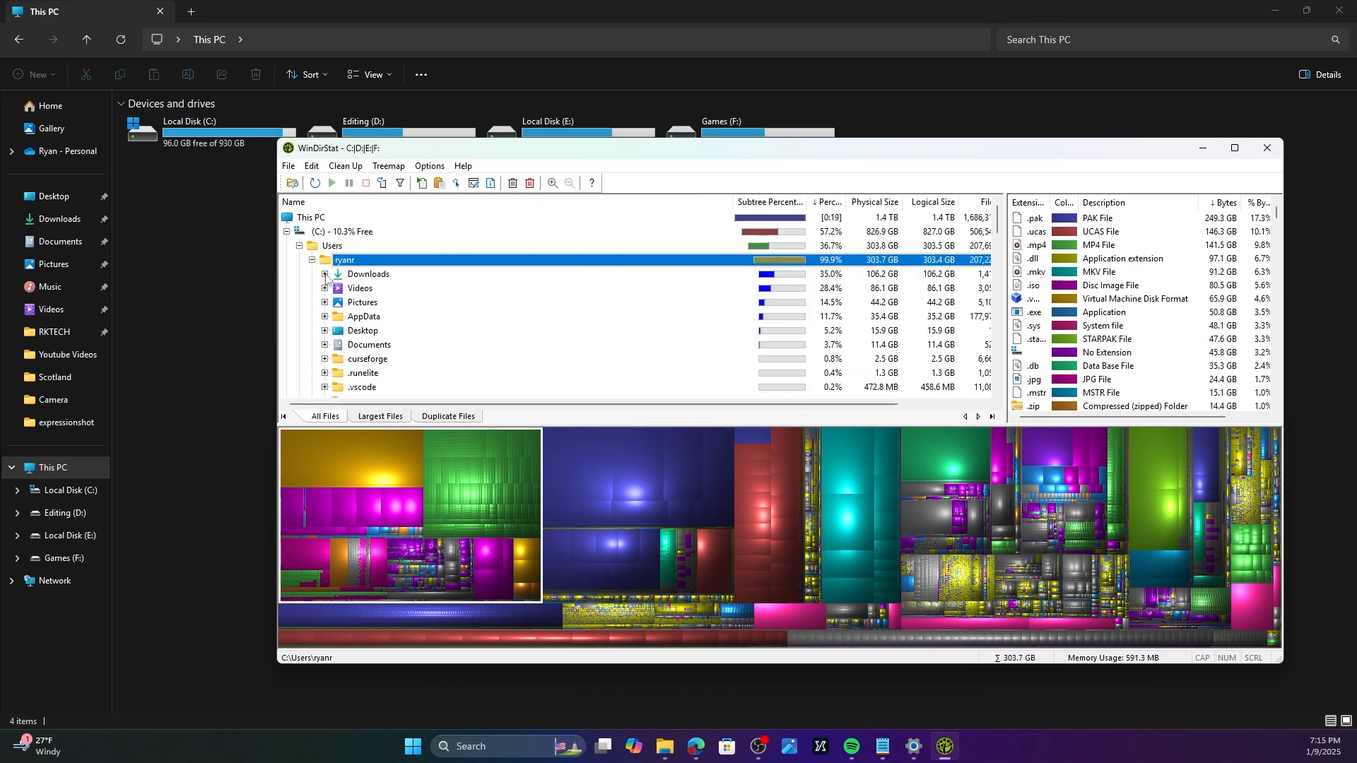
- Examine the contents of the profile's Downloads folder, selecting VMbackup, and collapse the Users folder
click(325, 274)
click(553, 294)
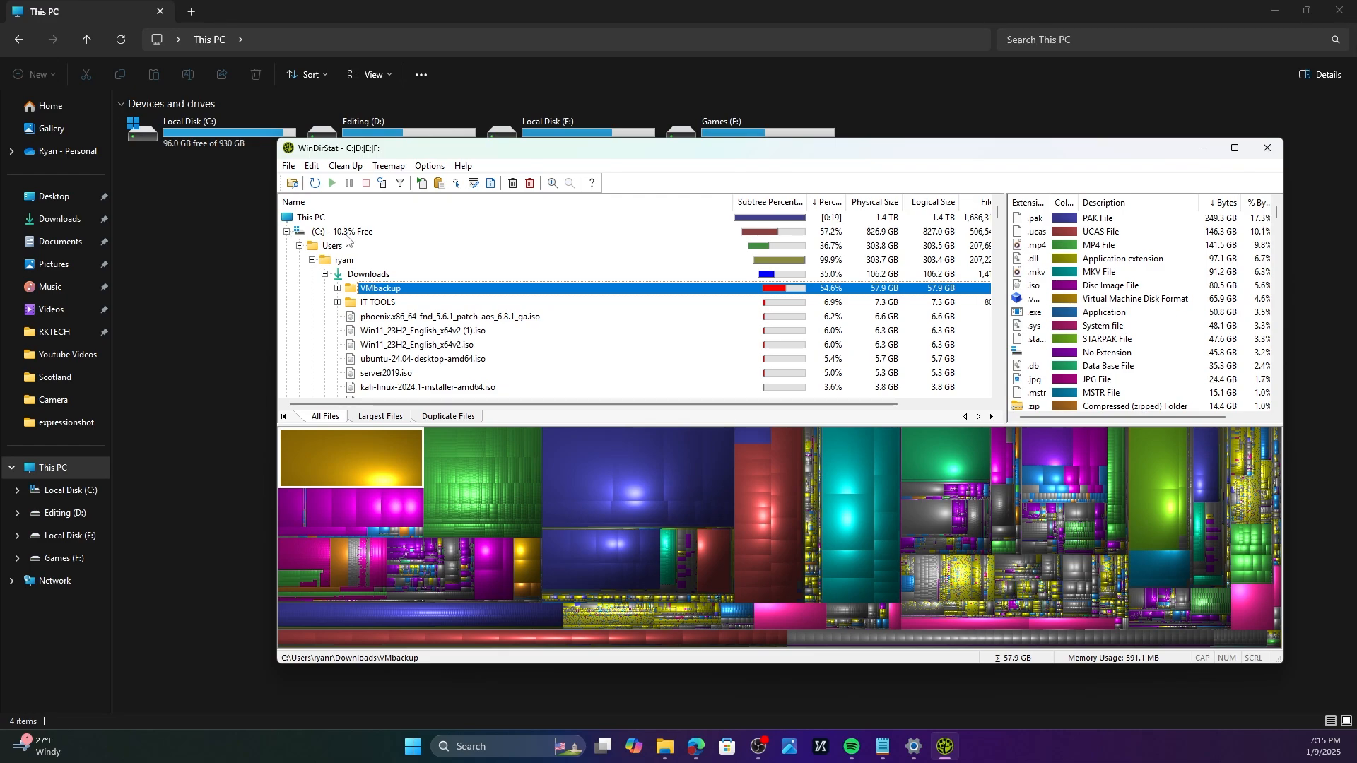
scroll(384, 301, down, 10)
scroll(384, 300, up, 10)
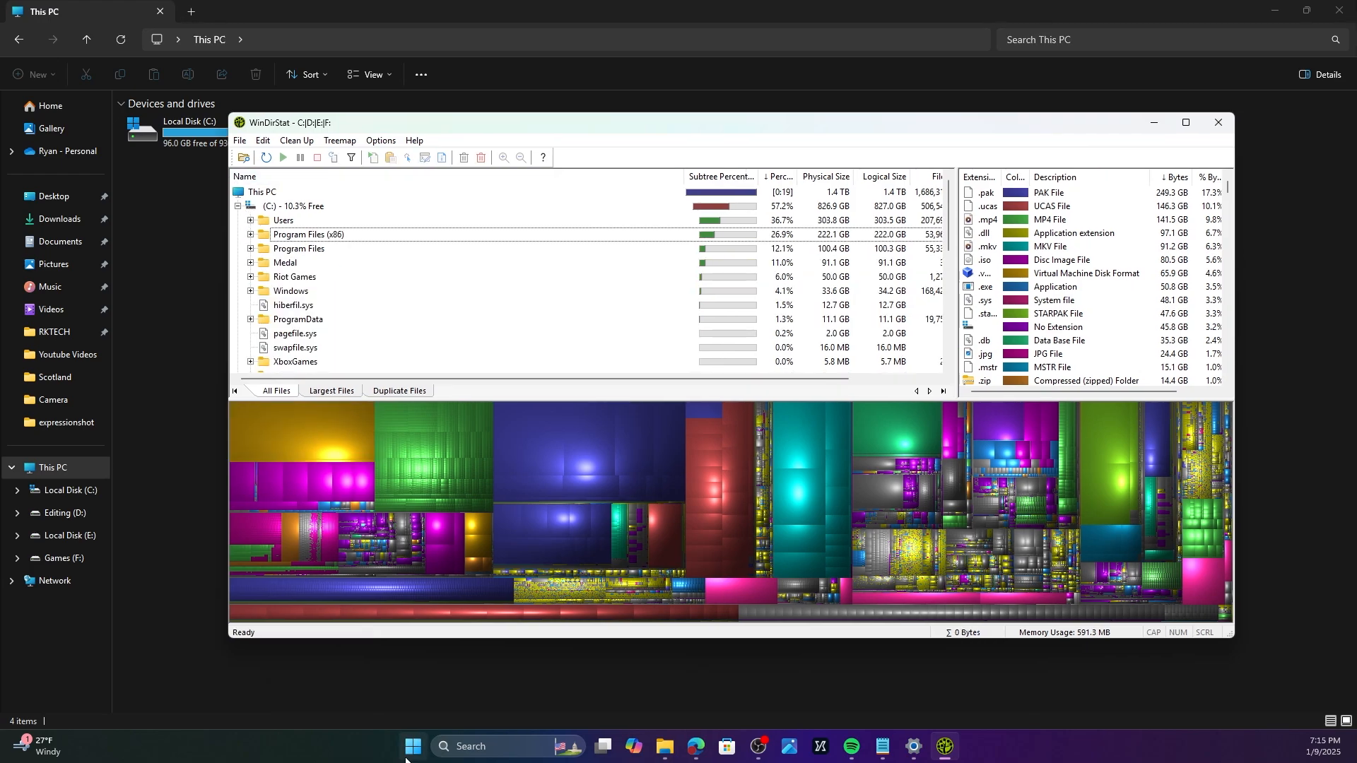
click(299, 245)
- Switch to Settings and open the list of installed apps
click(406, 758)
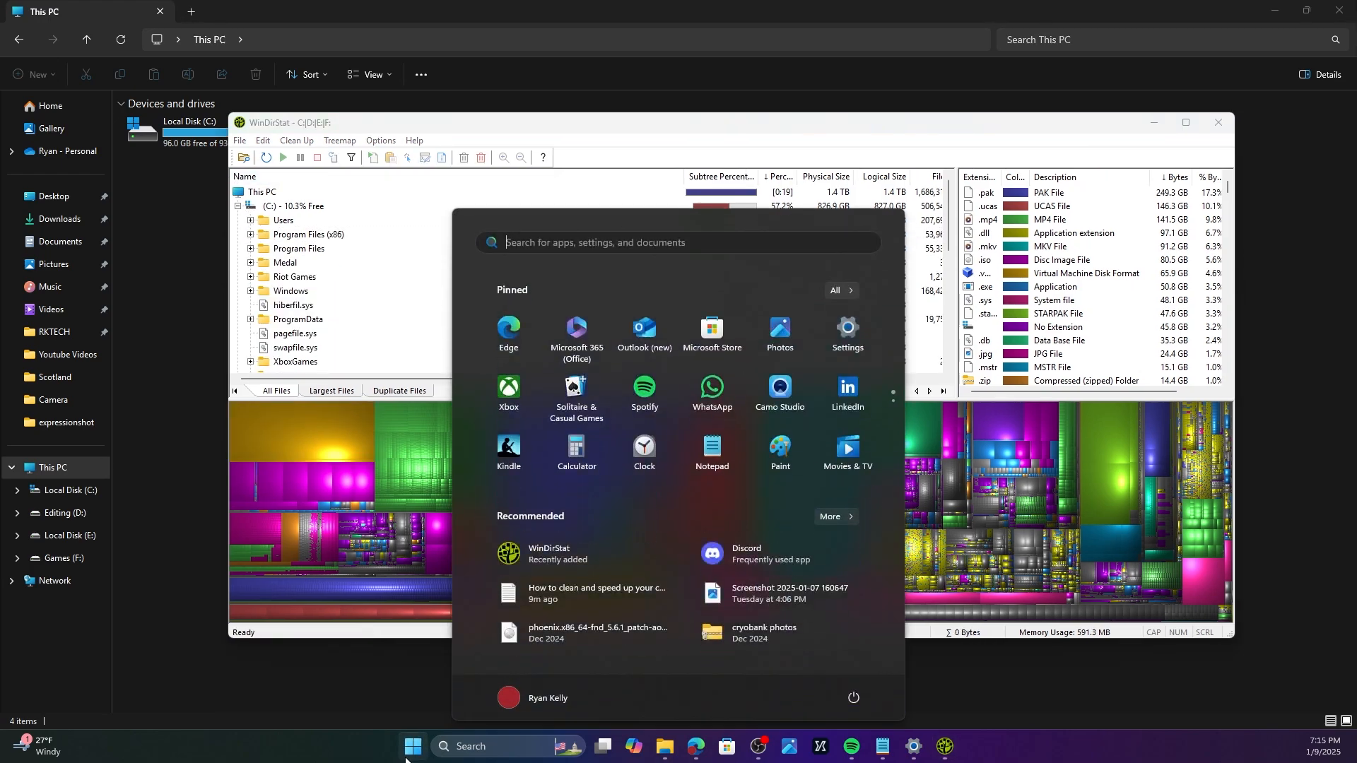
click(852, 335)
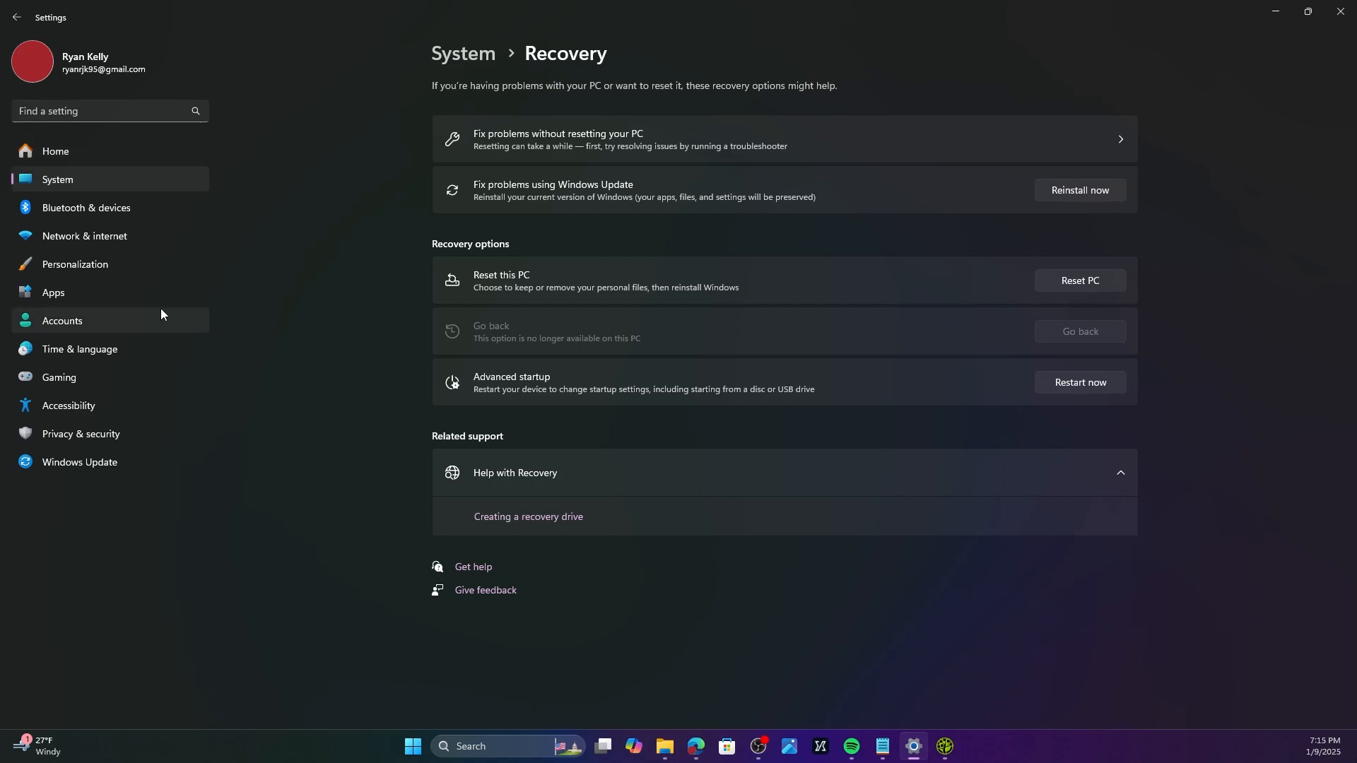
click(133, 292)
click(550, 113)
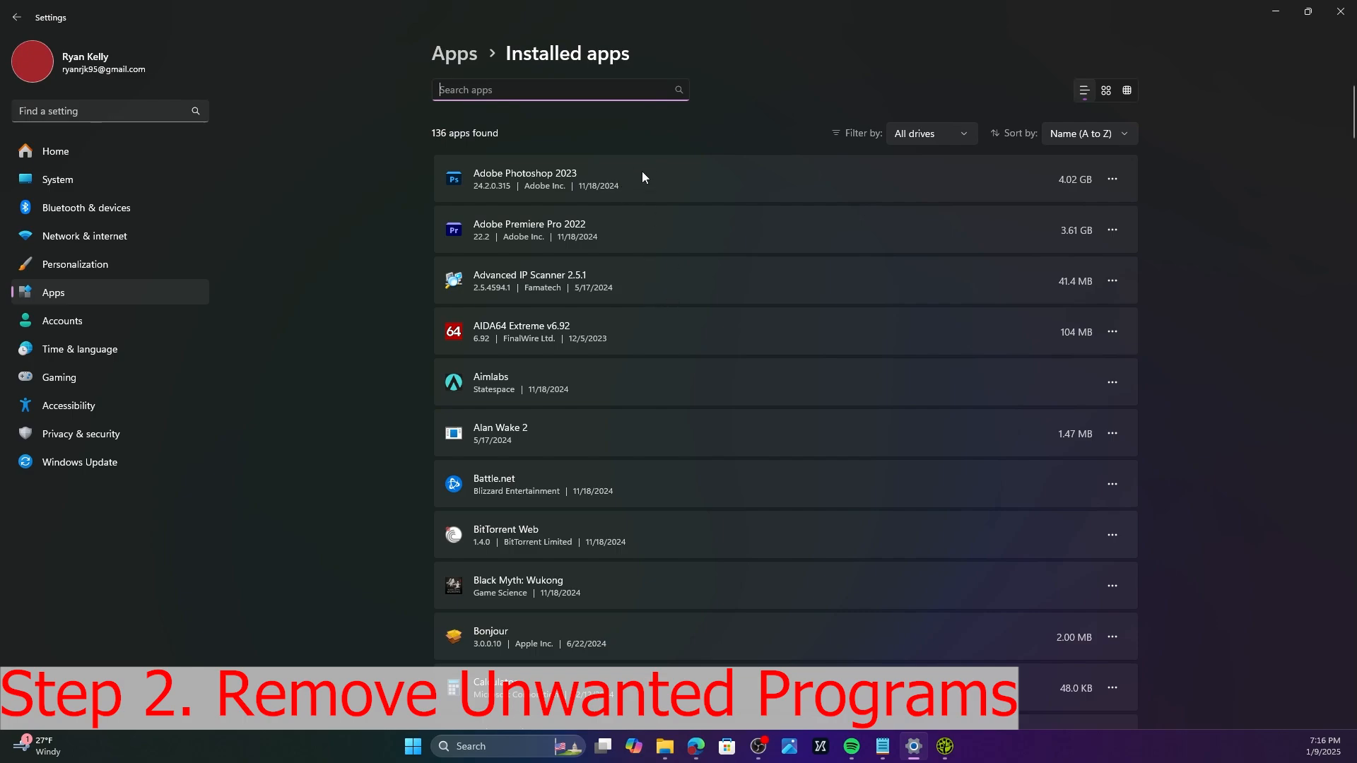
- Look through the installed apps and view the uninstall option for Adobe Photoshop 2023 without running it
scroll(1086, 175, down, 15)
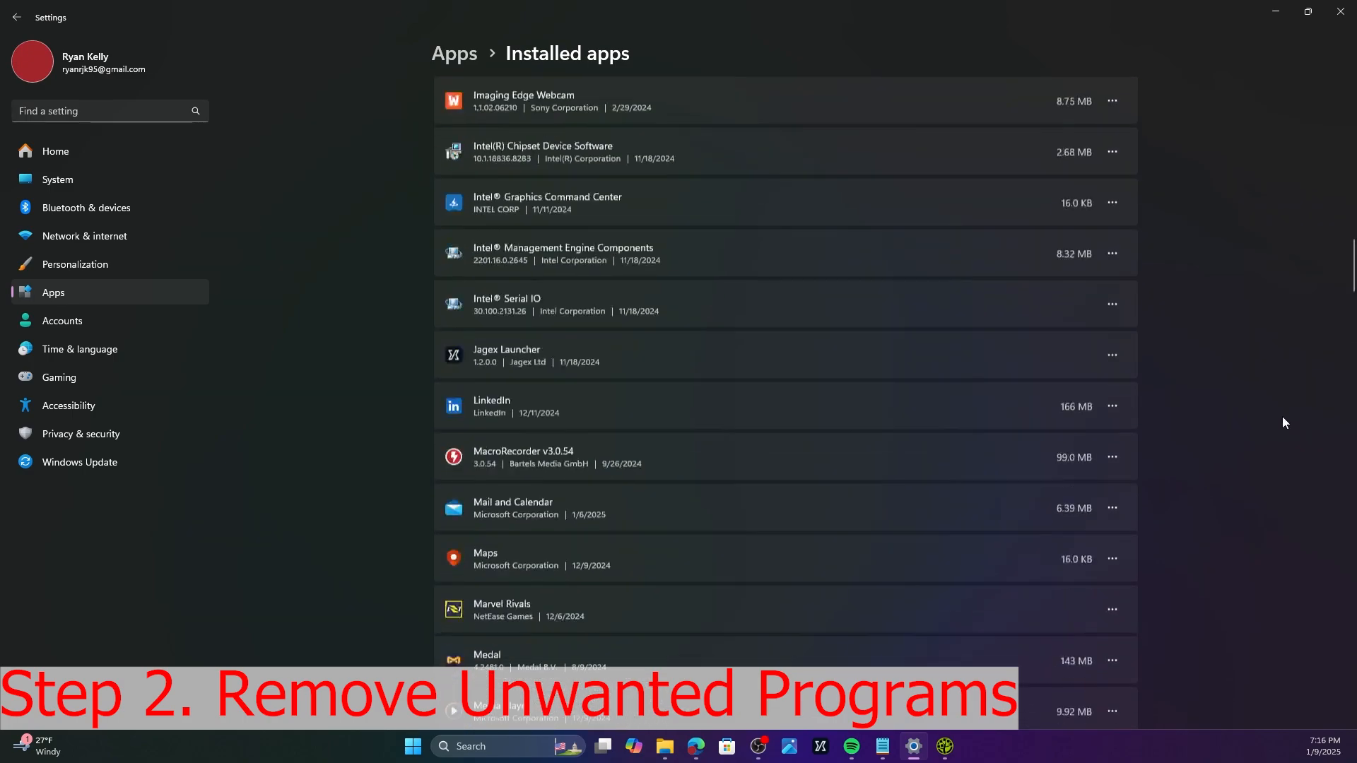
scroll(1284, 422, up, 15)
click(1112, 180)
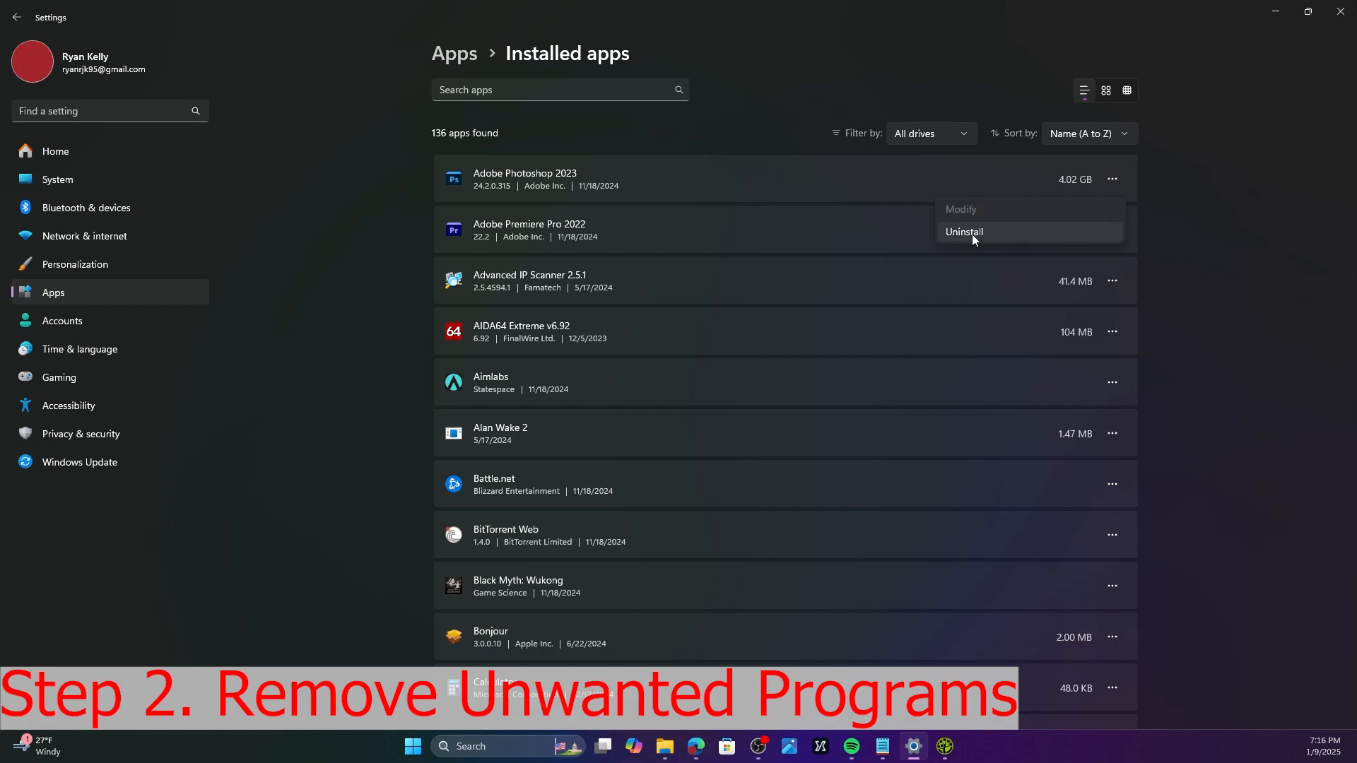
click(1192, 185)
- Sort the installed apps by Size (Large to small) and view the uninstall option for VALORANT without running it
click(1095, 143)
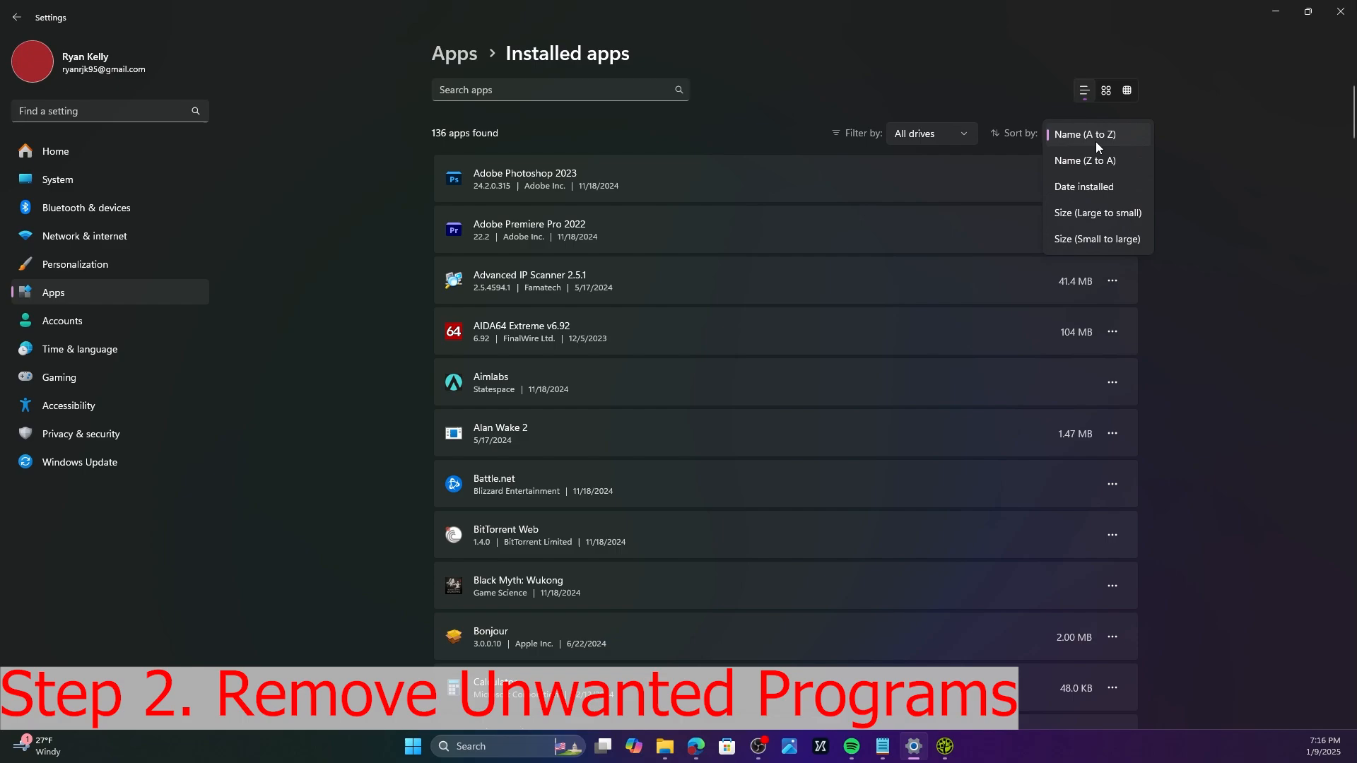
click(1093, 209)
click(1090, 135)
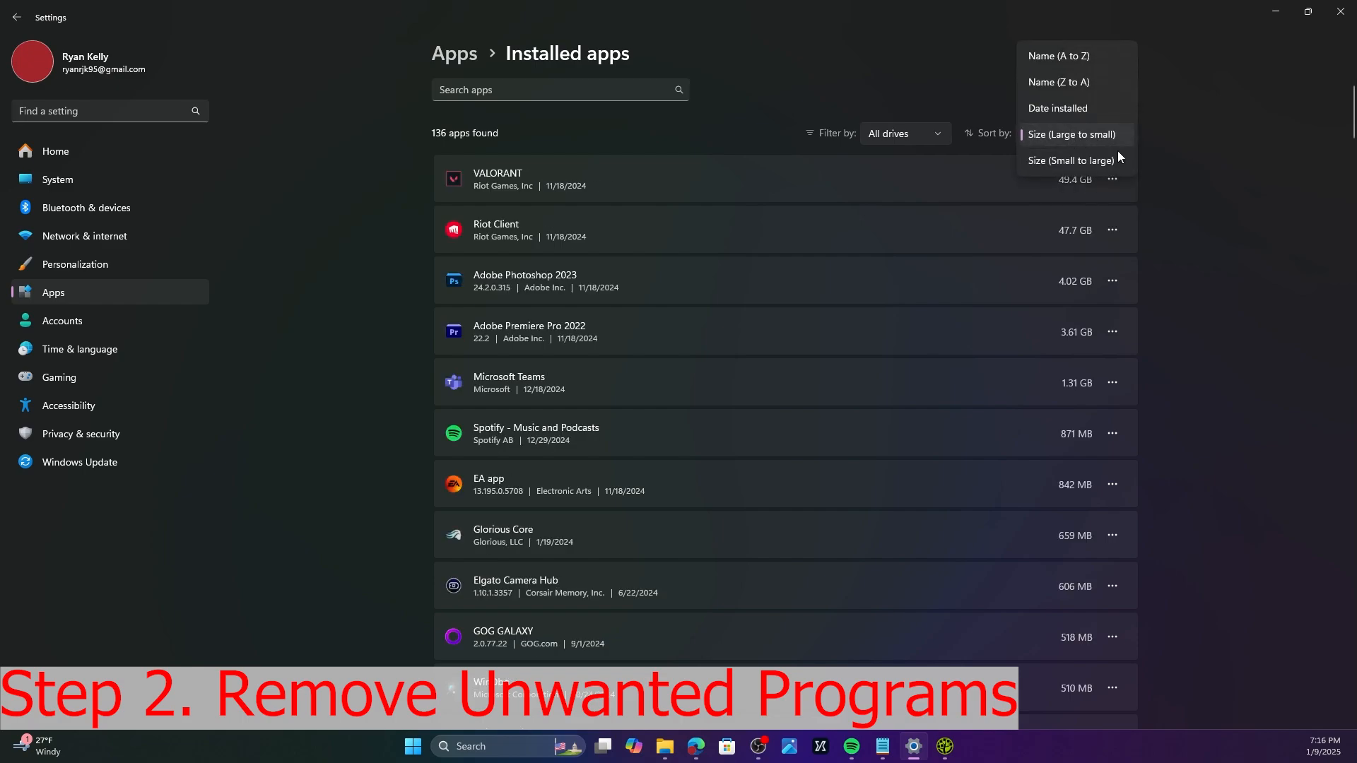
click(1132, 187)
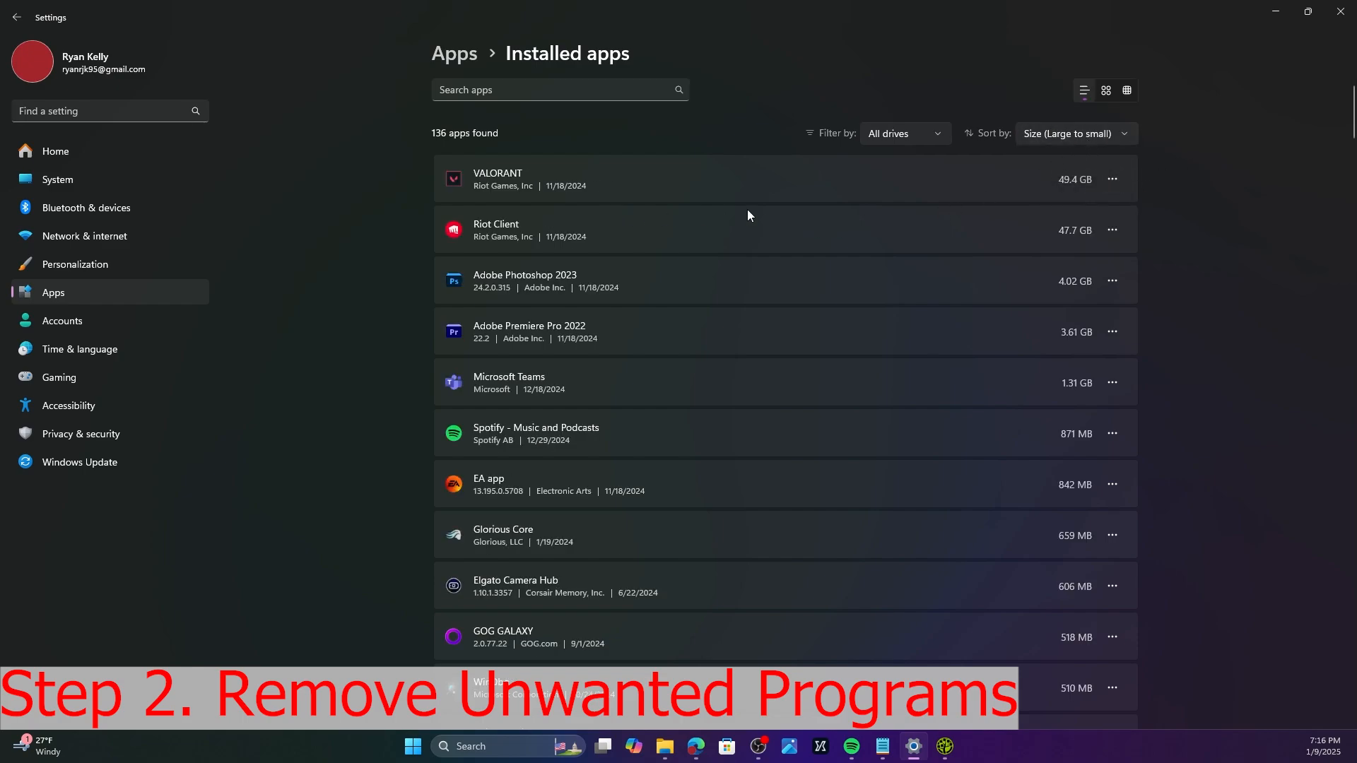
click(1112, 179)
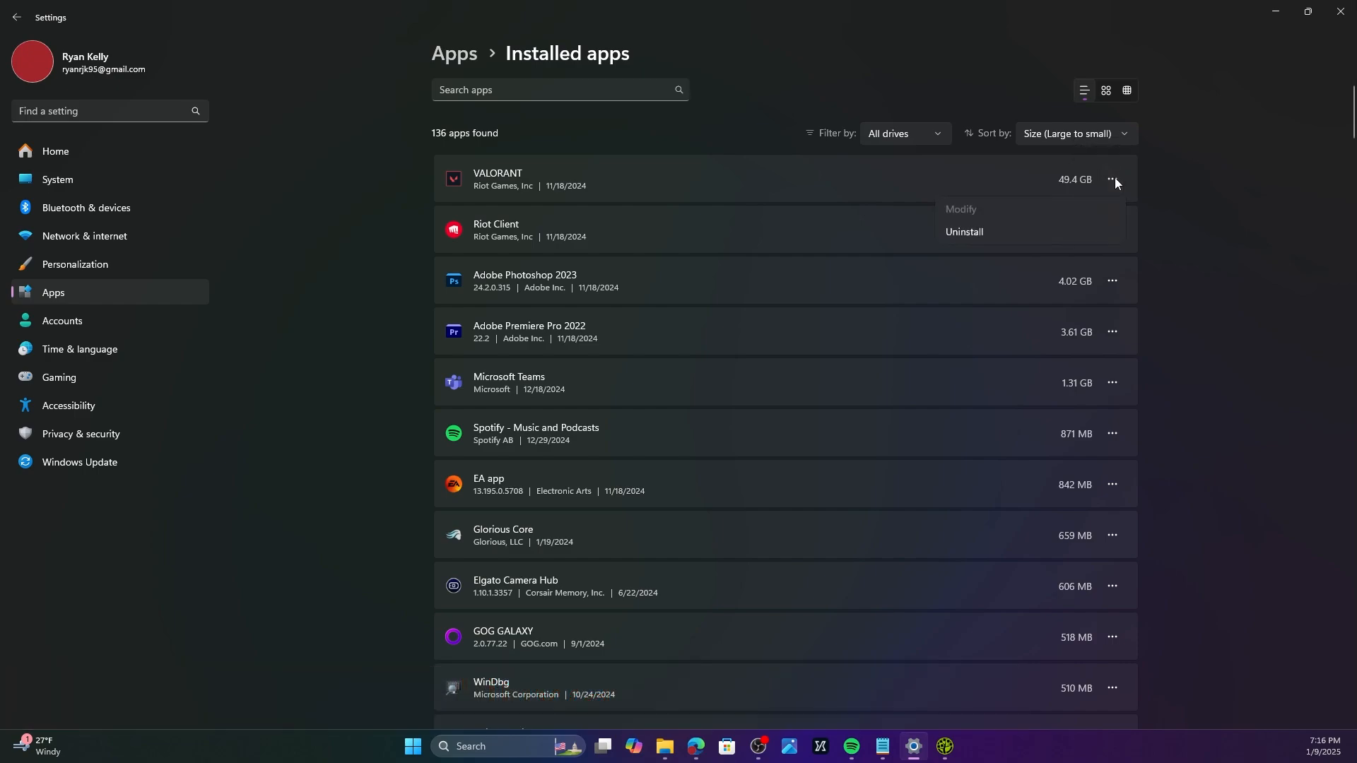
click(1168, 234)
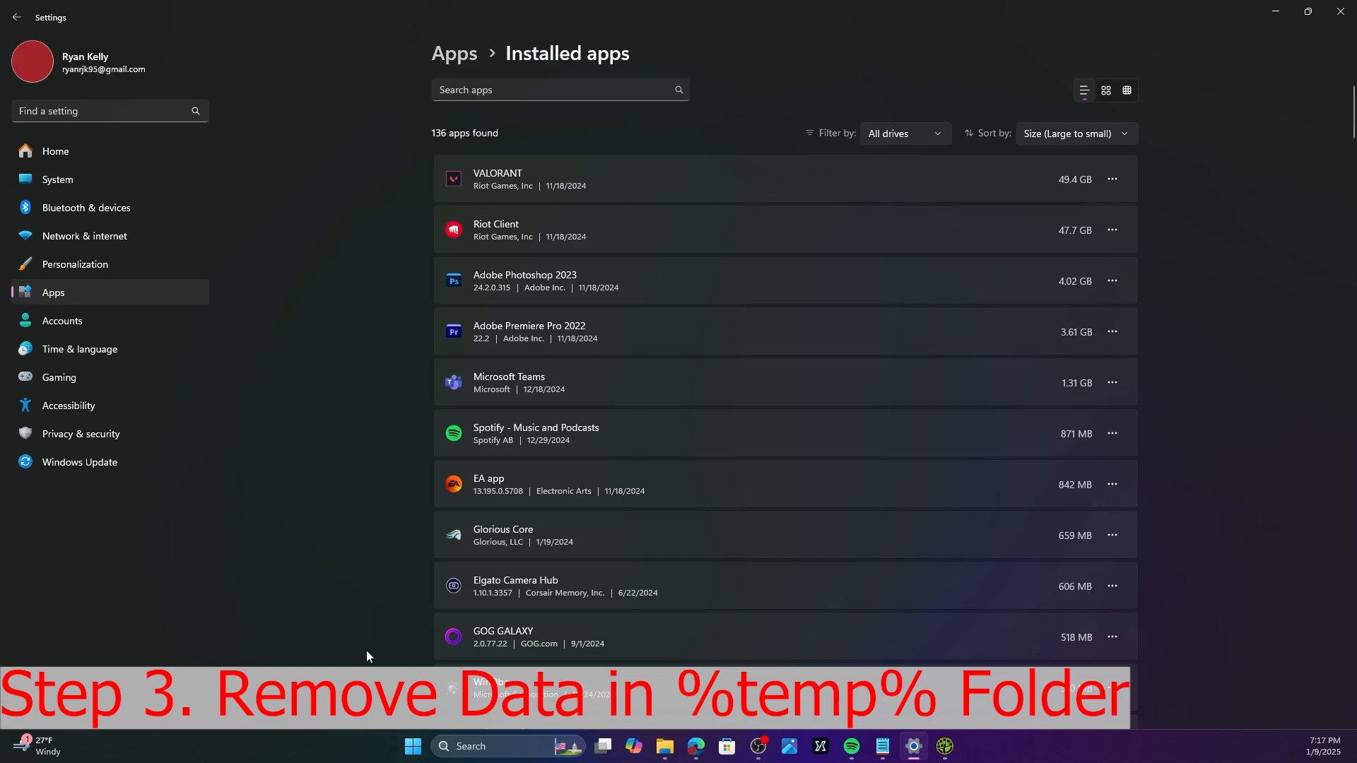
- Open the %temp% folder with the Run command
right_click(413, 750)
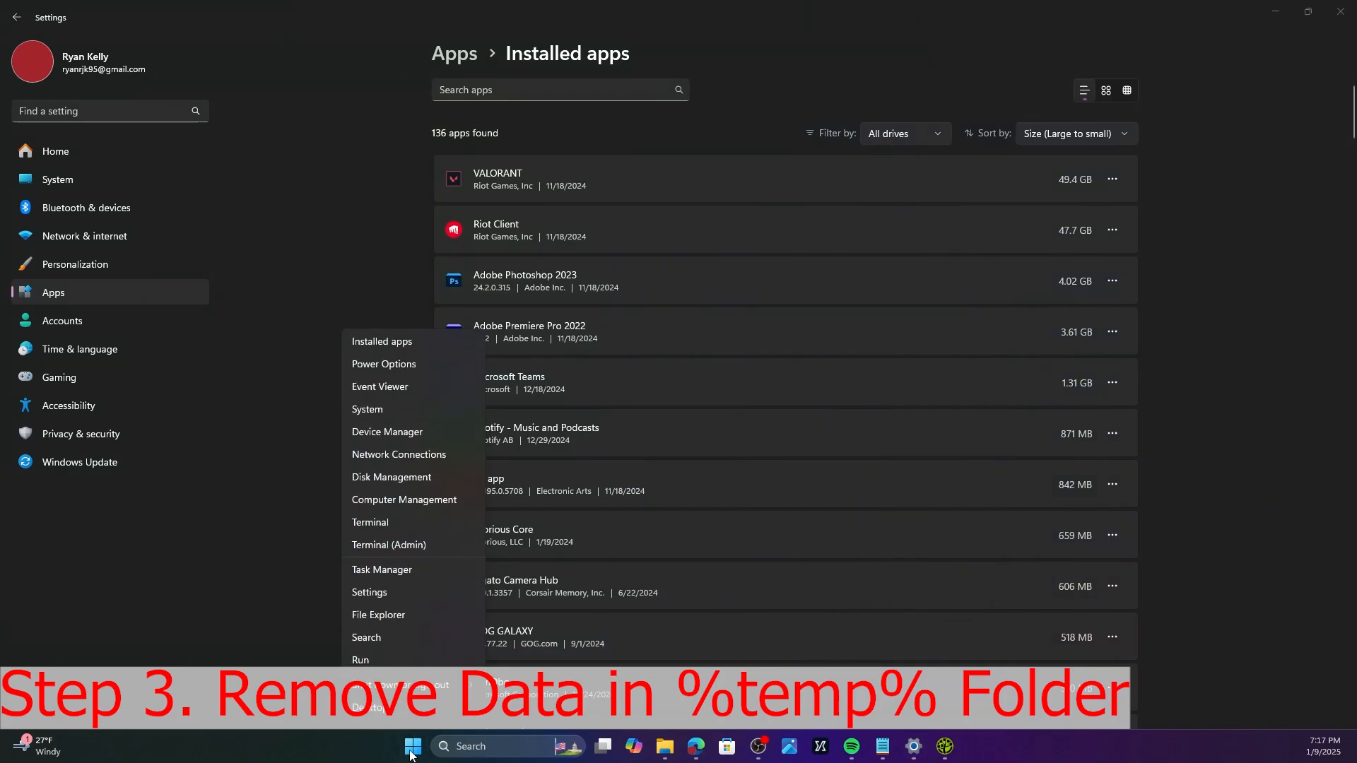
click(362, 661)
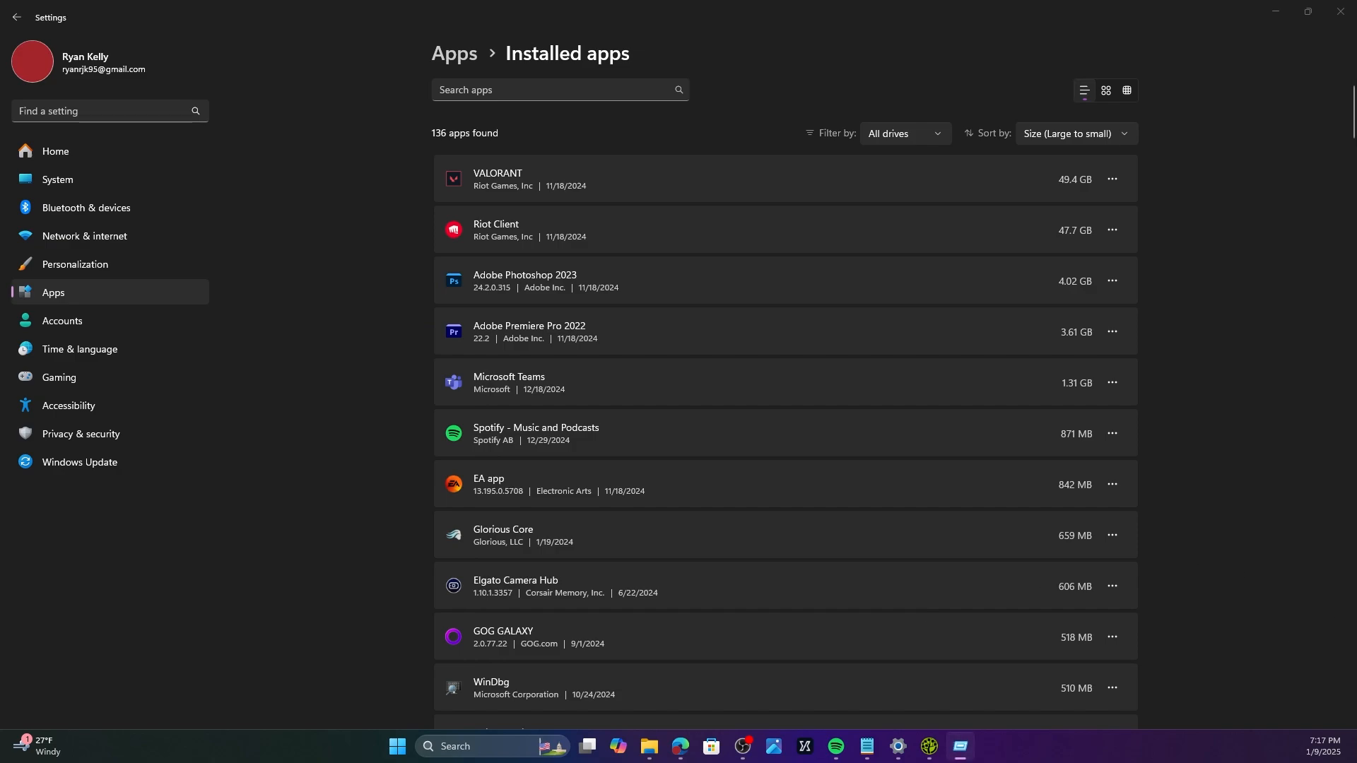
drag(933, 537, 623, 361)
click(689, 427)
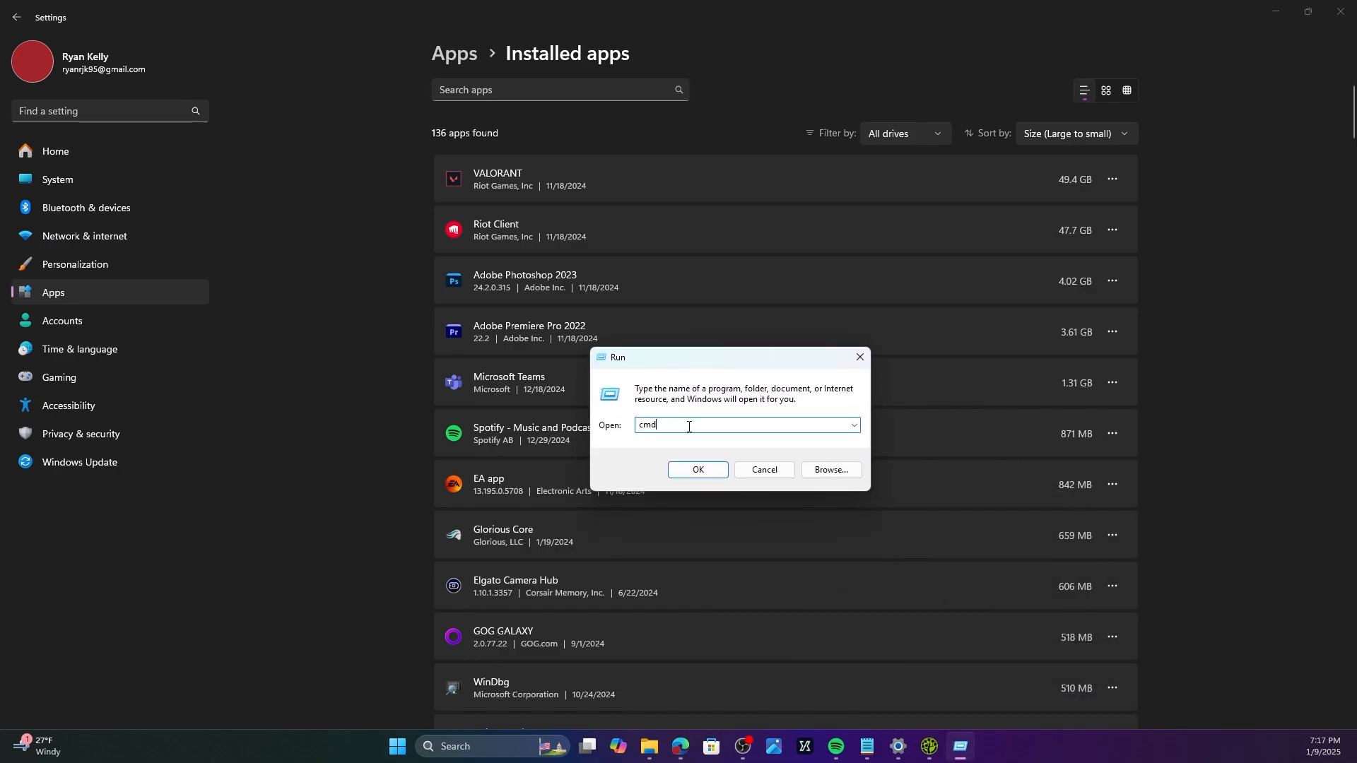
double_click(689, 427)
text(%te)
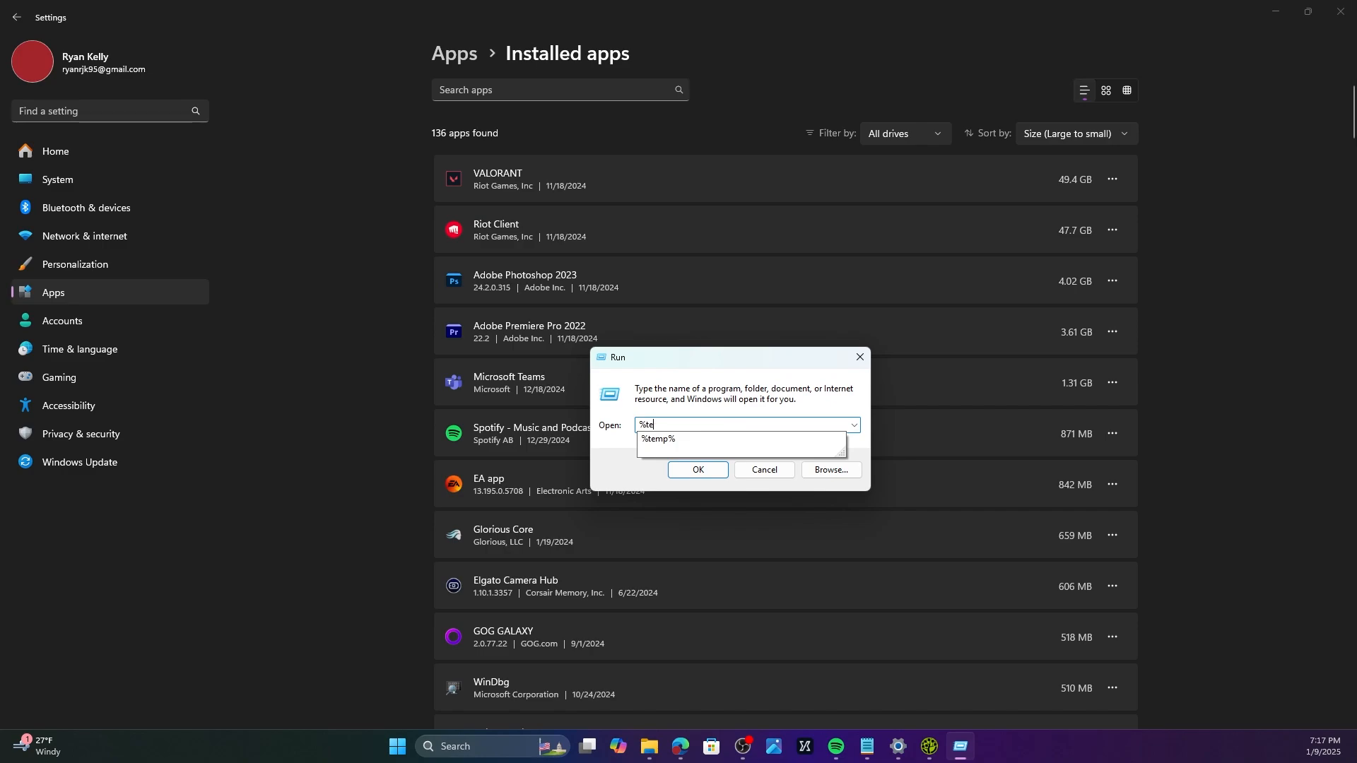
text(mp%)
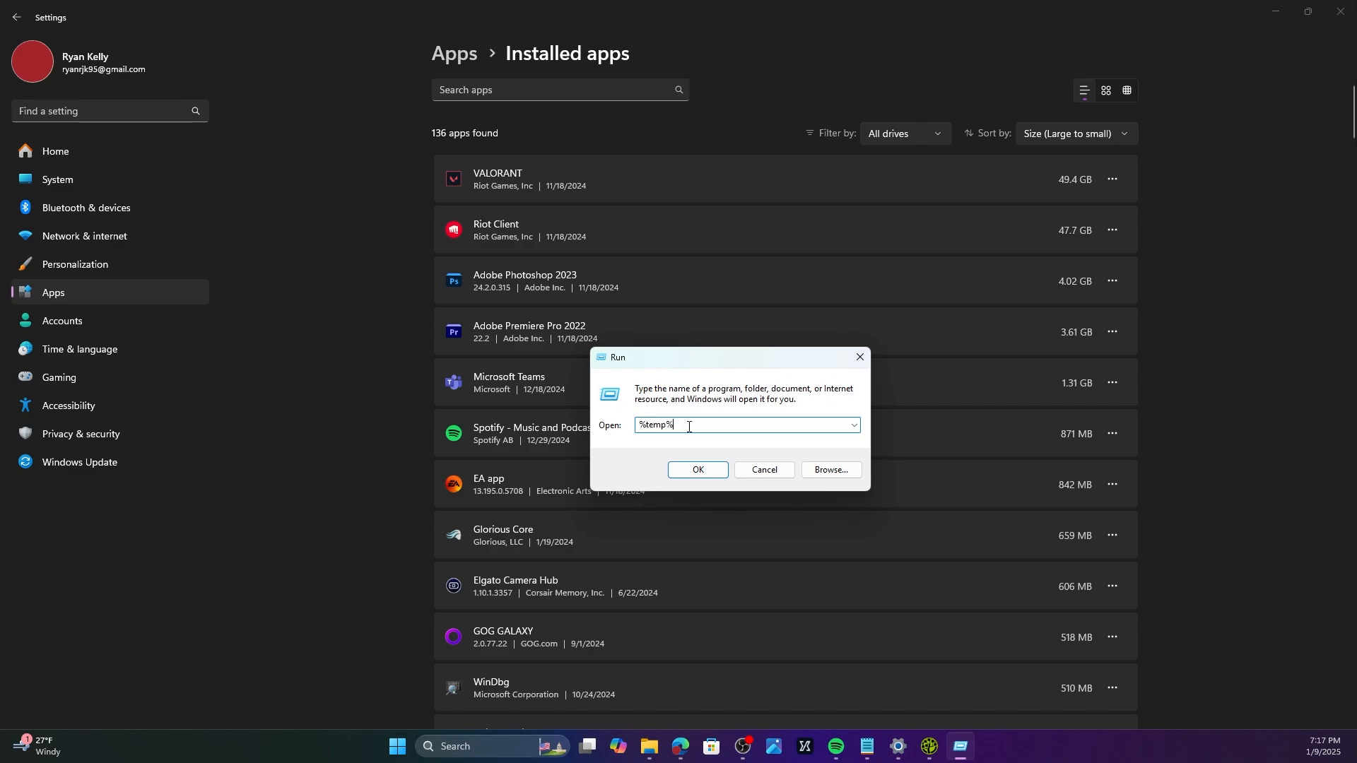
key(Return)
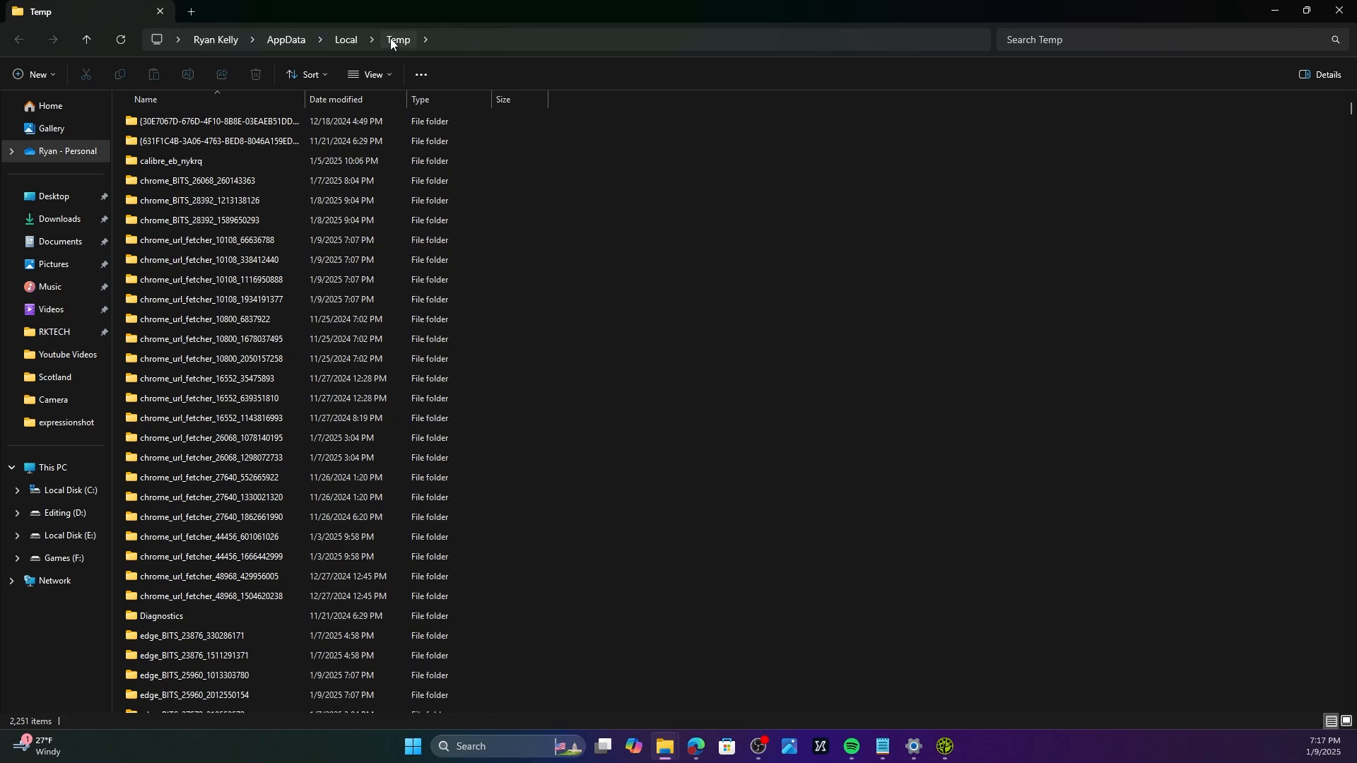
- Delete all items in the Temp folder, skipping the files in use and applying that choice to all current items
click(438, 260)
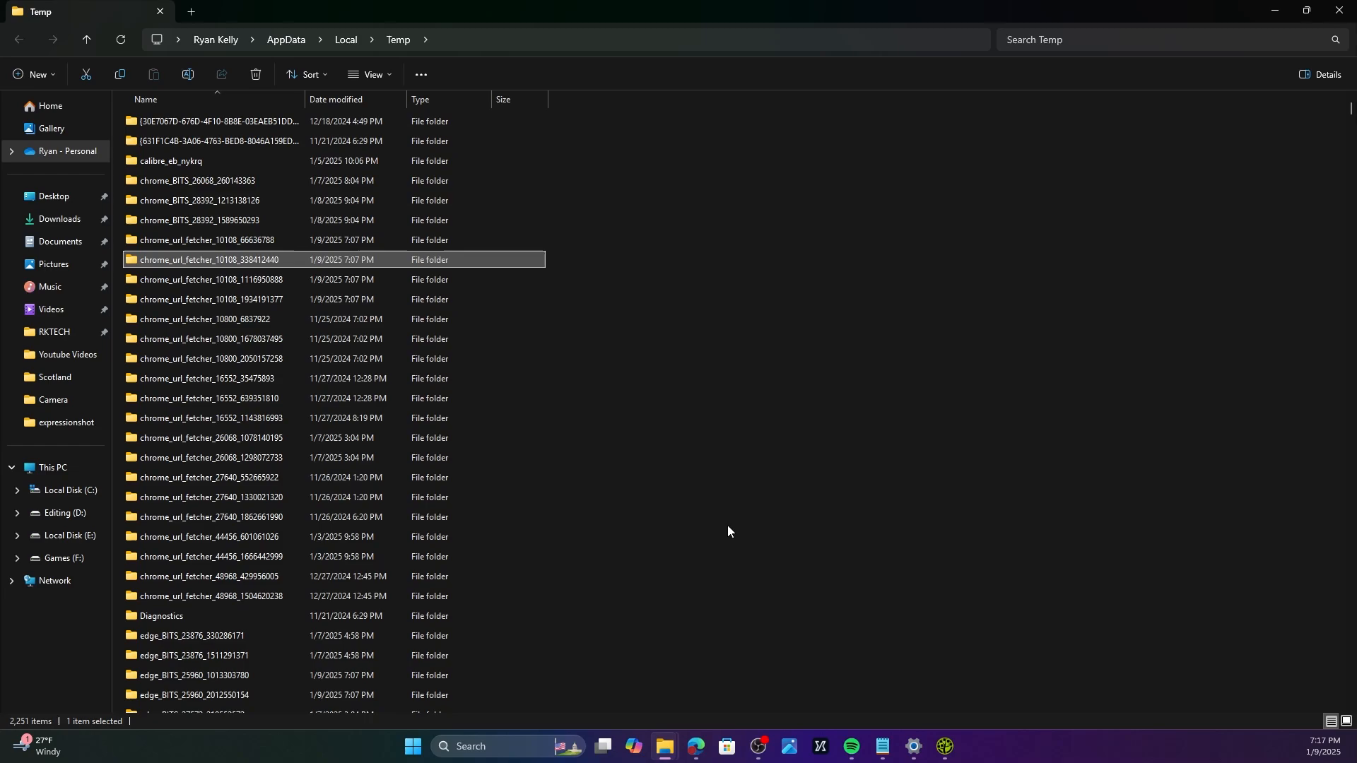
key(ctrl+a)
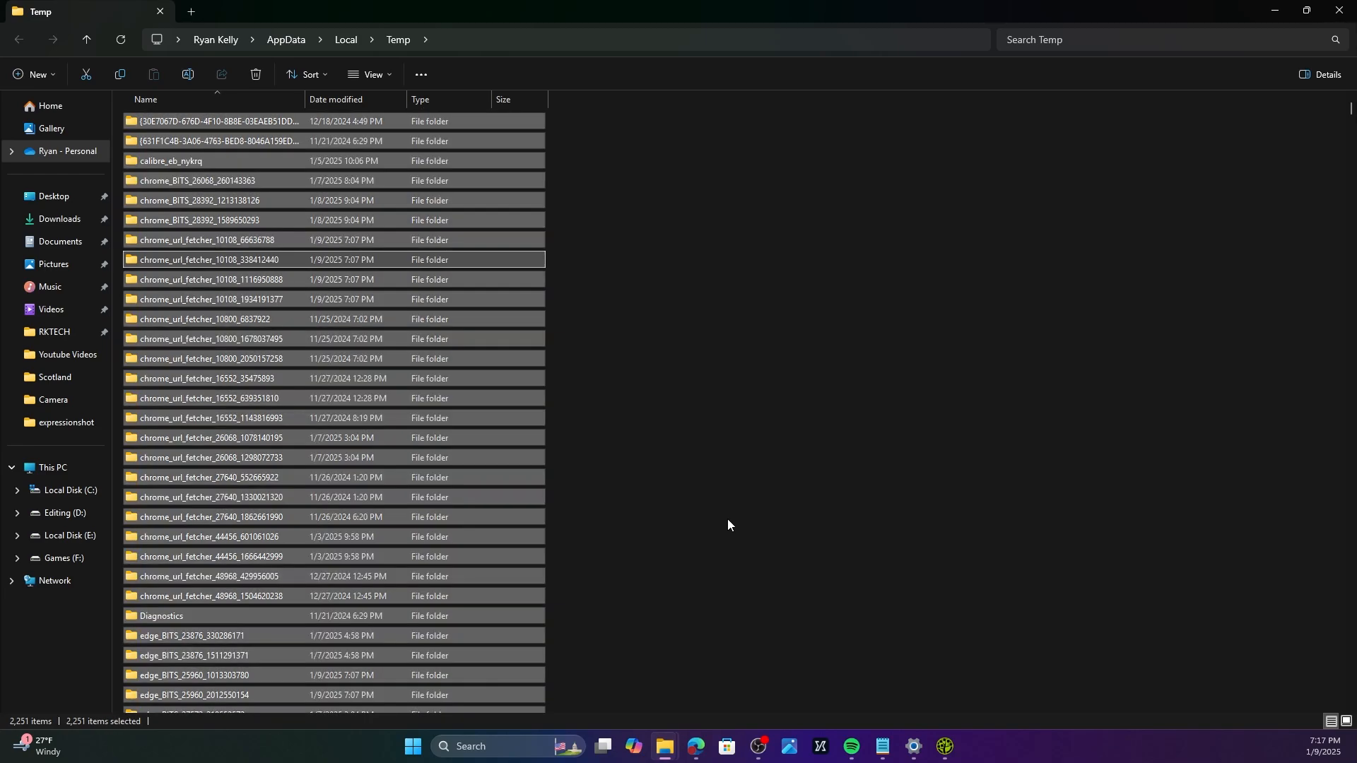
key(Delete)
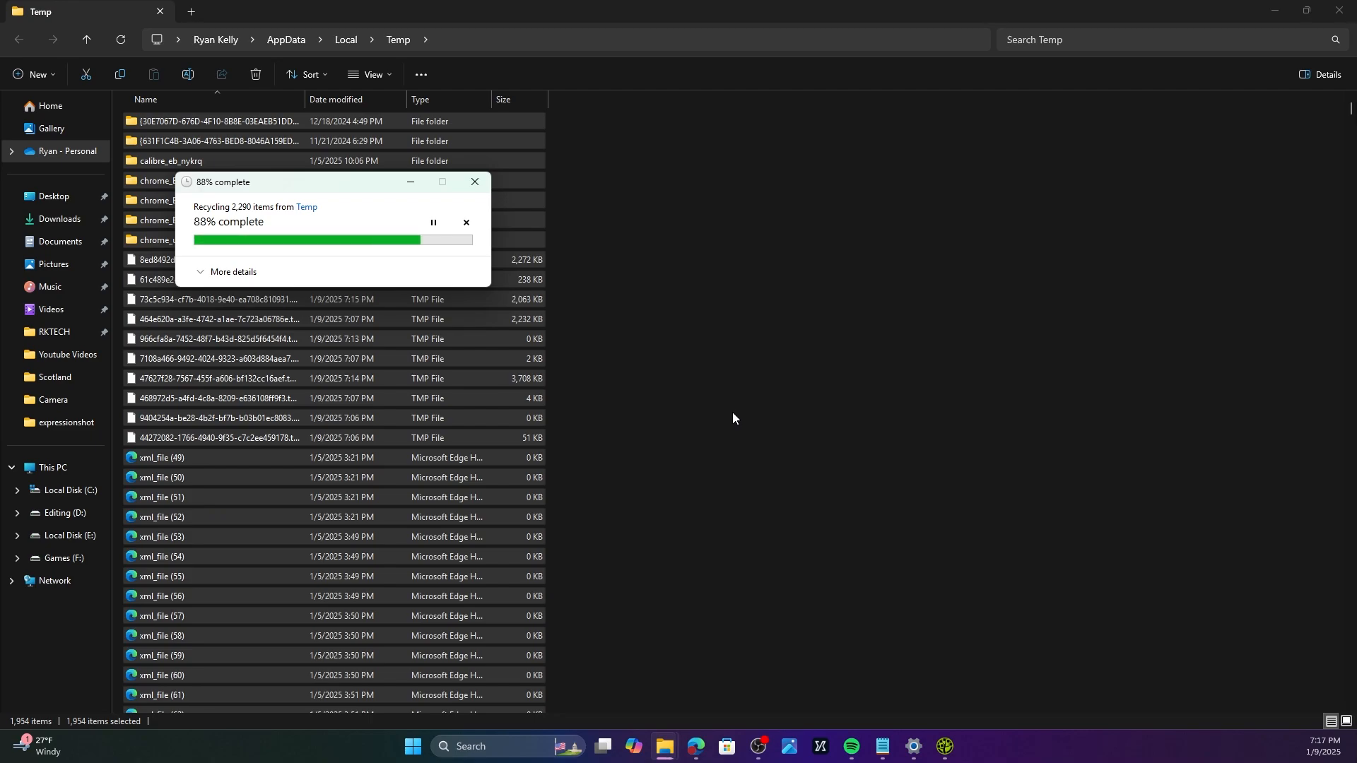
click(365, 323)
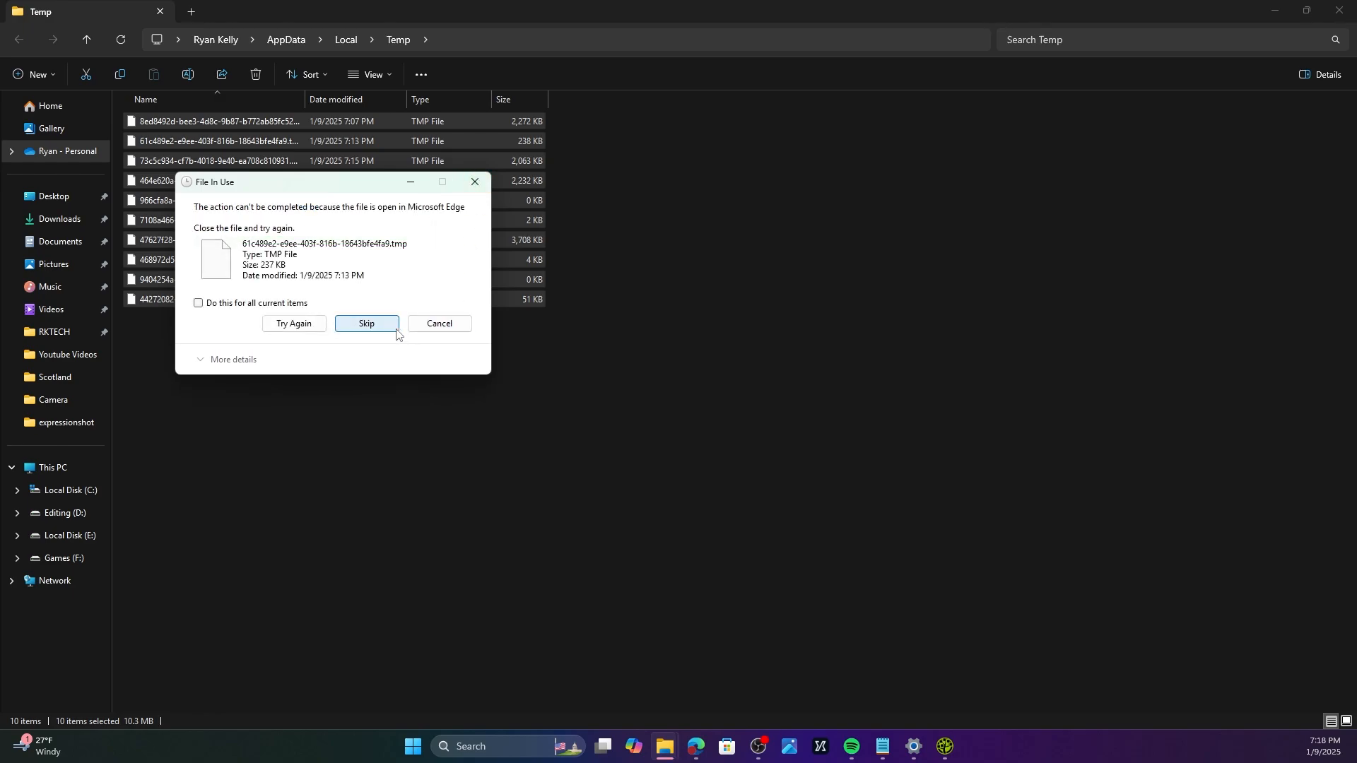
click(389, 324)
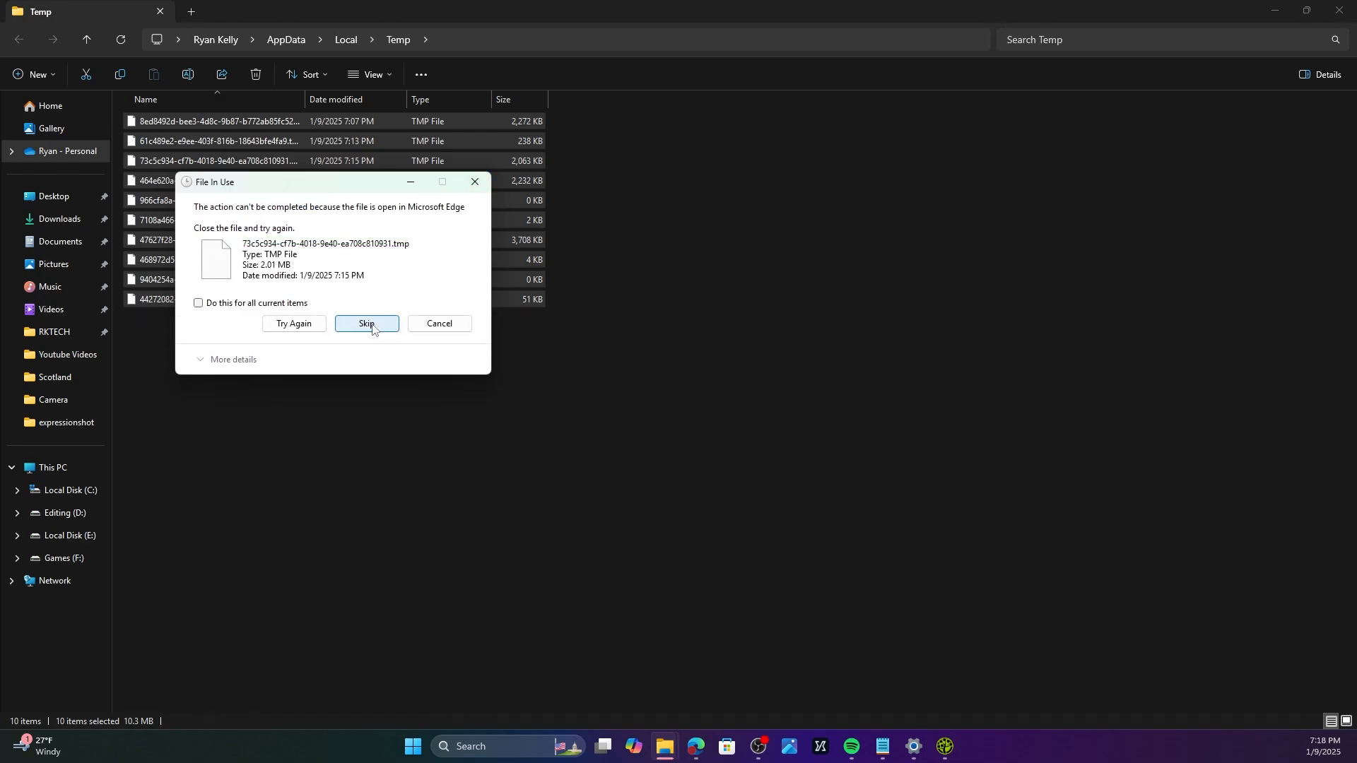
click(198, 303)
click(364, 323)
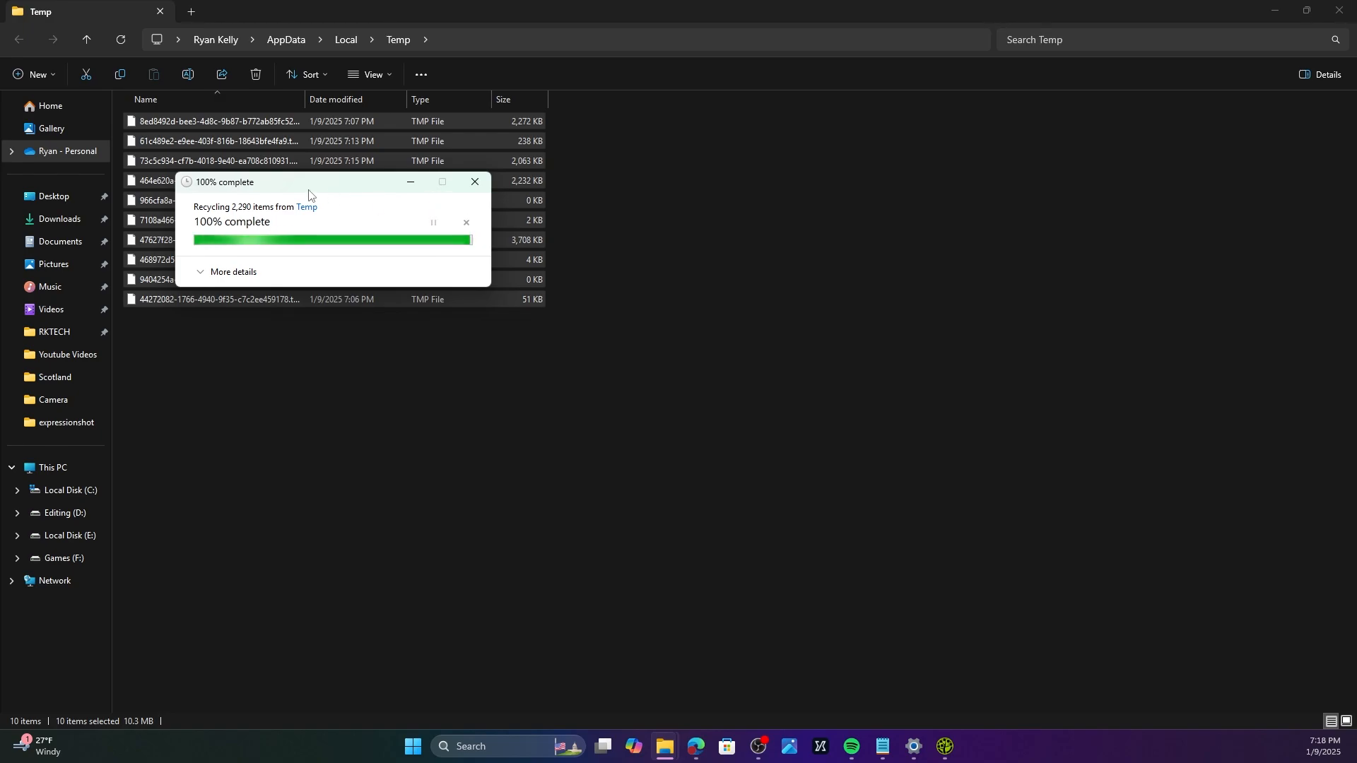
- Clear the selection of the leftover TMP files and close the Temp folder window
click(791, 404)
drag(657, 418, 66, 36)
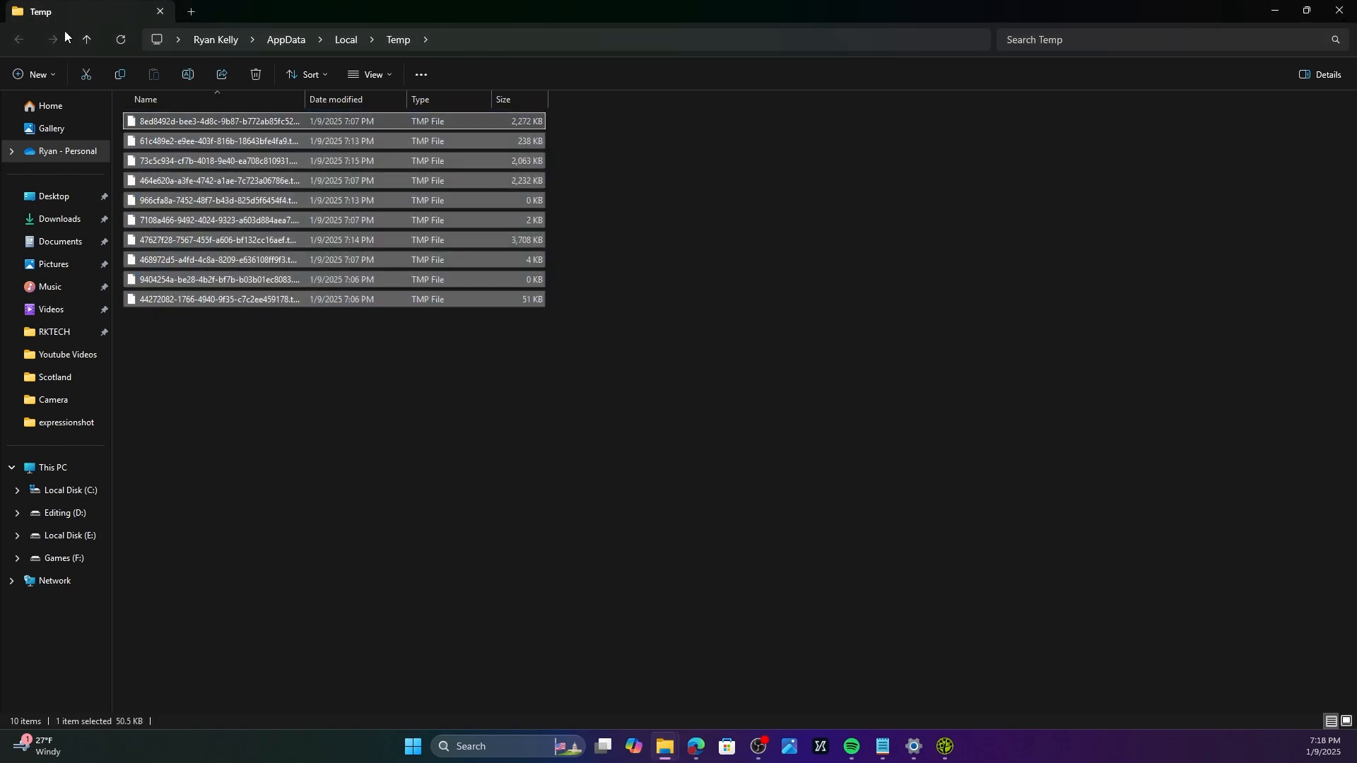
click(566, 332)
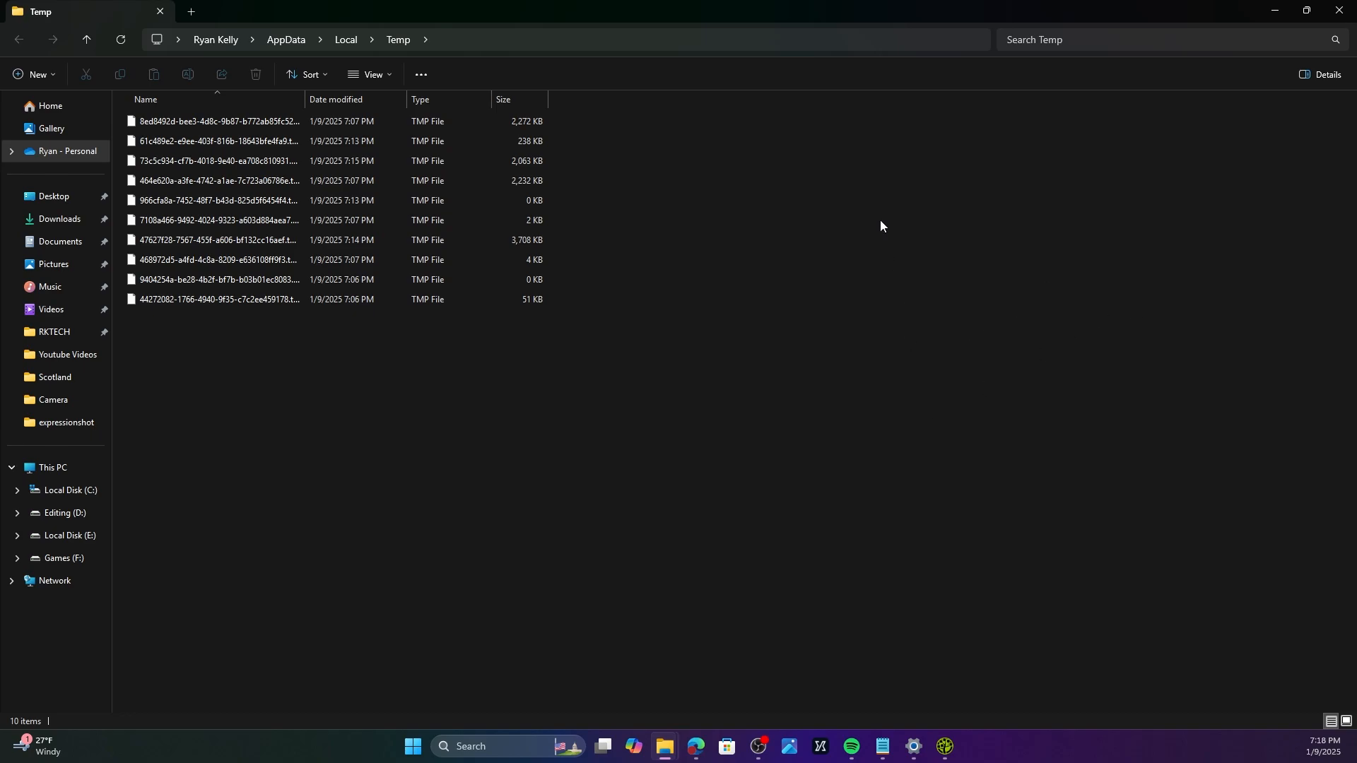
click(1340, 10)
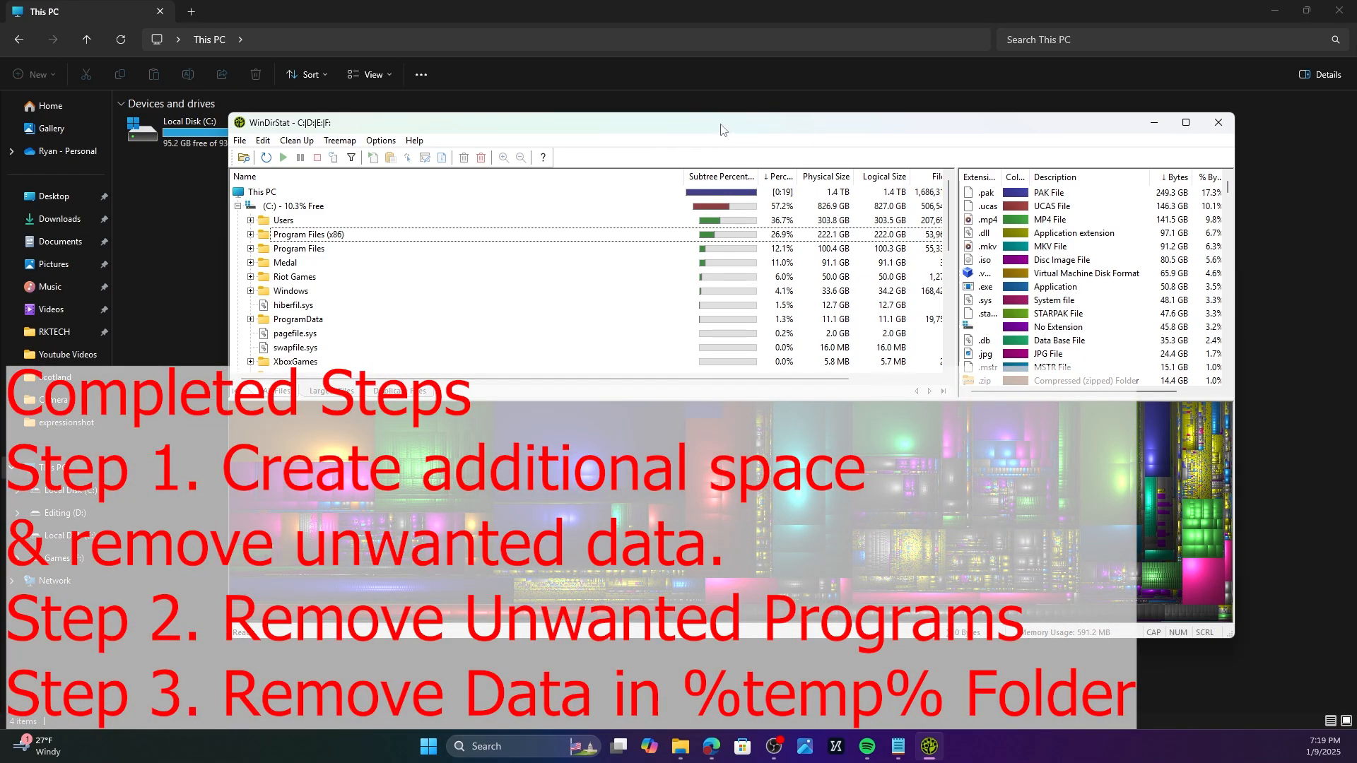
- Search for the Recycle Bin, open it and permanently delete all of its items, minimizing the deletion progress window
drag(721, 127, 717, 127)
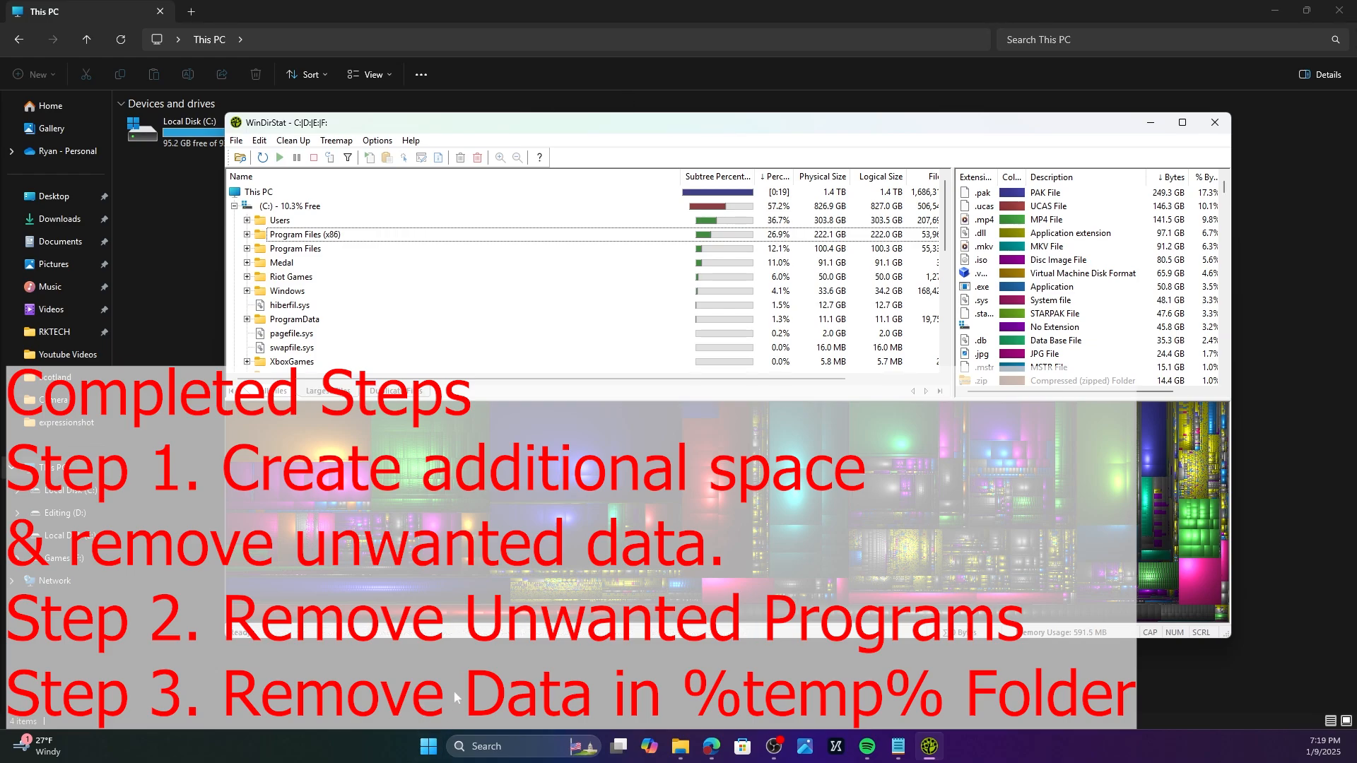
key(super)
text(Recycle Bin)
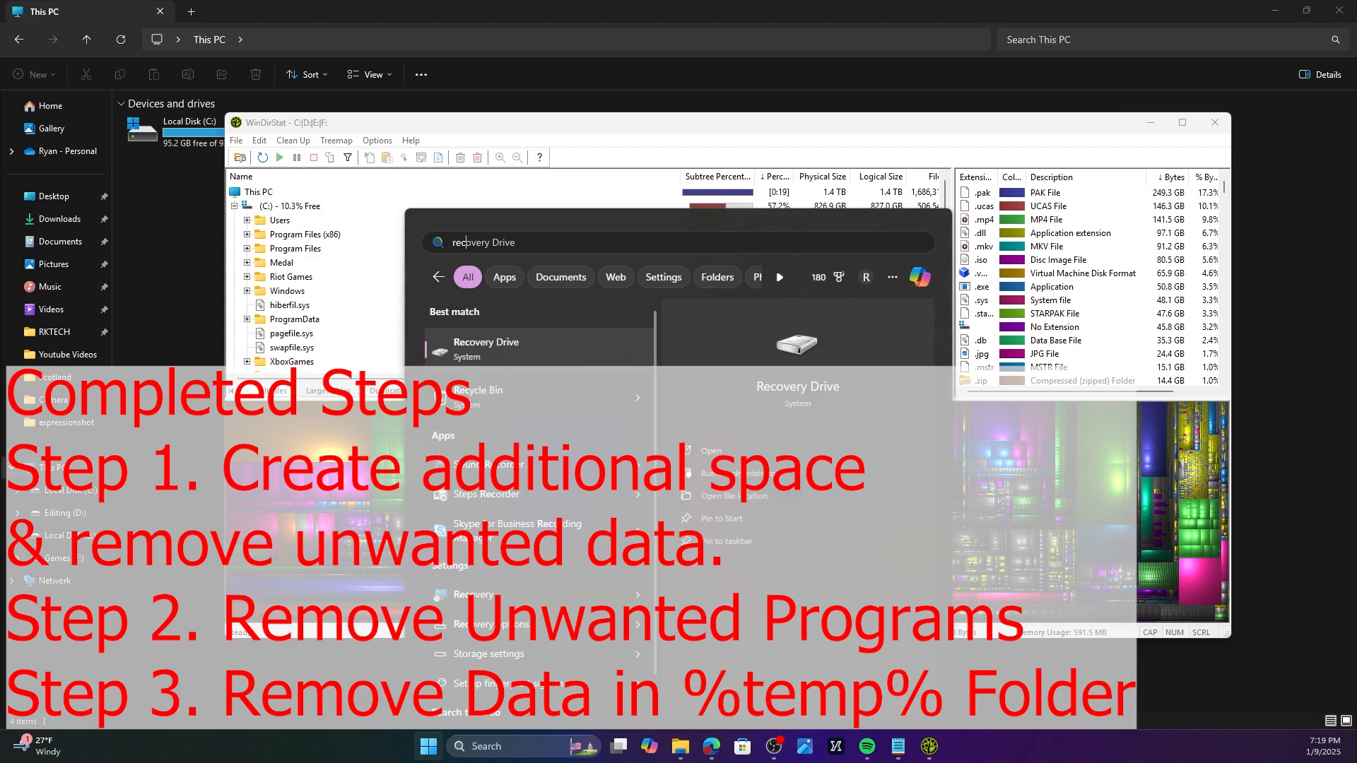
key(Return)
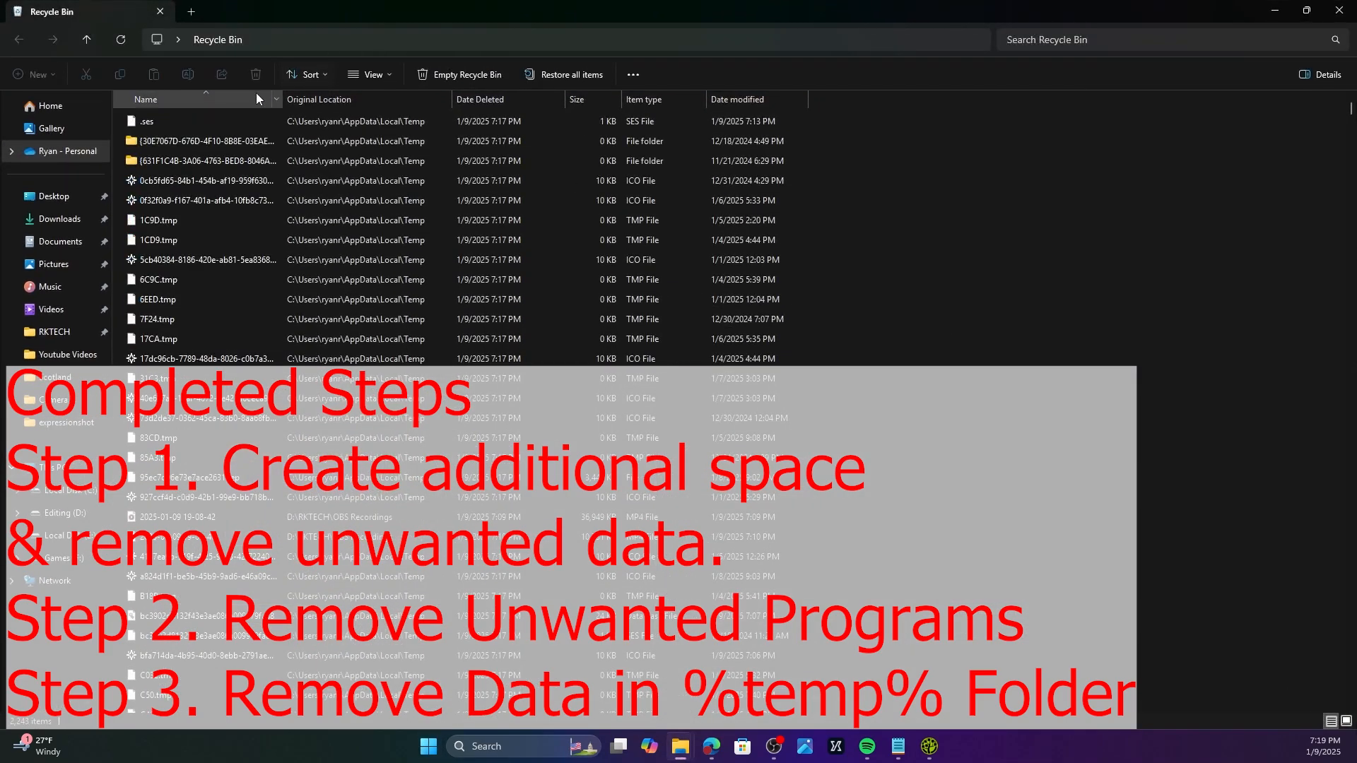
click(485, 79)
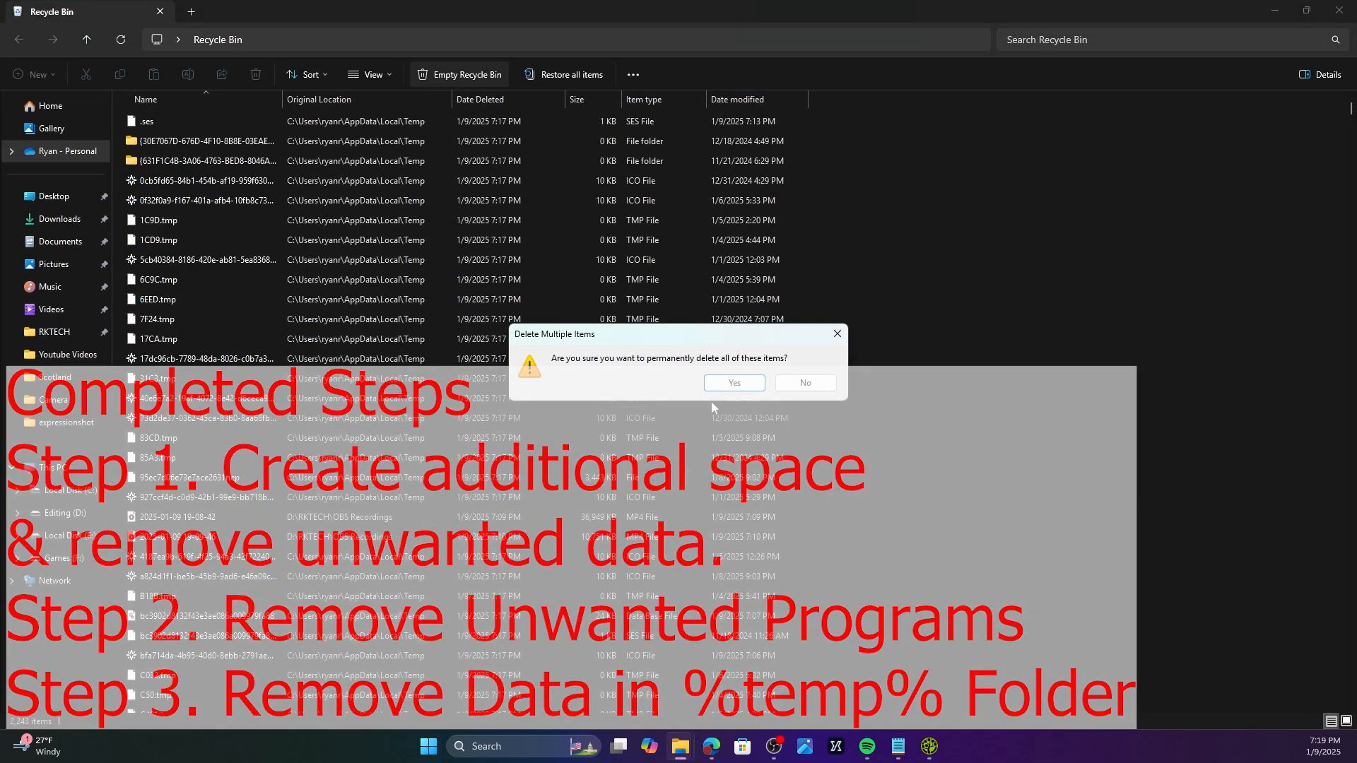
click(727, 383)
click(726, 382)
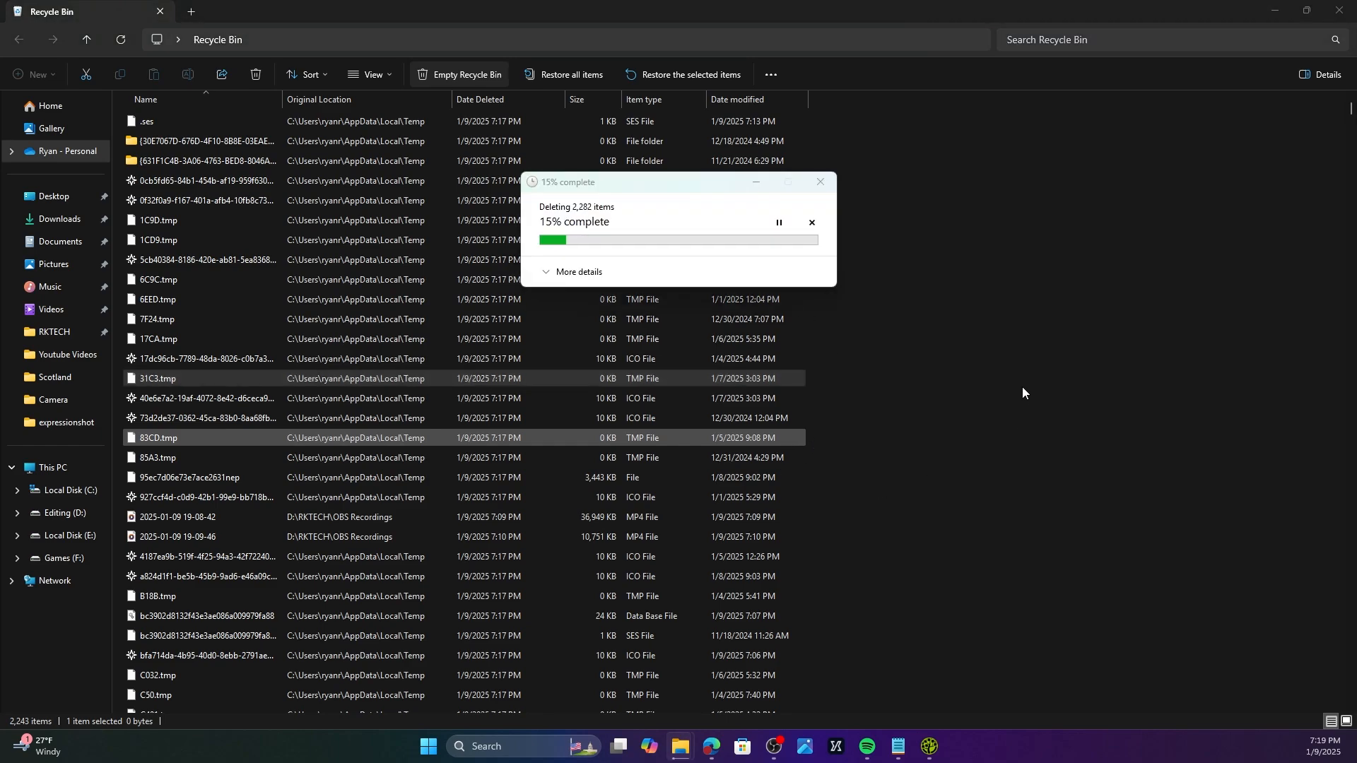
click(755, 182)
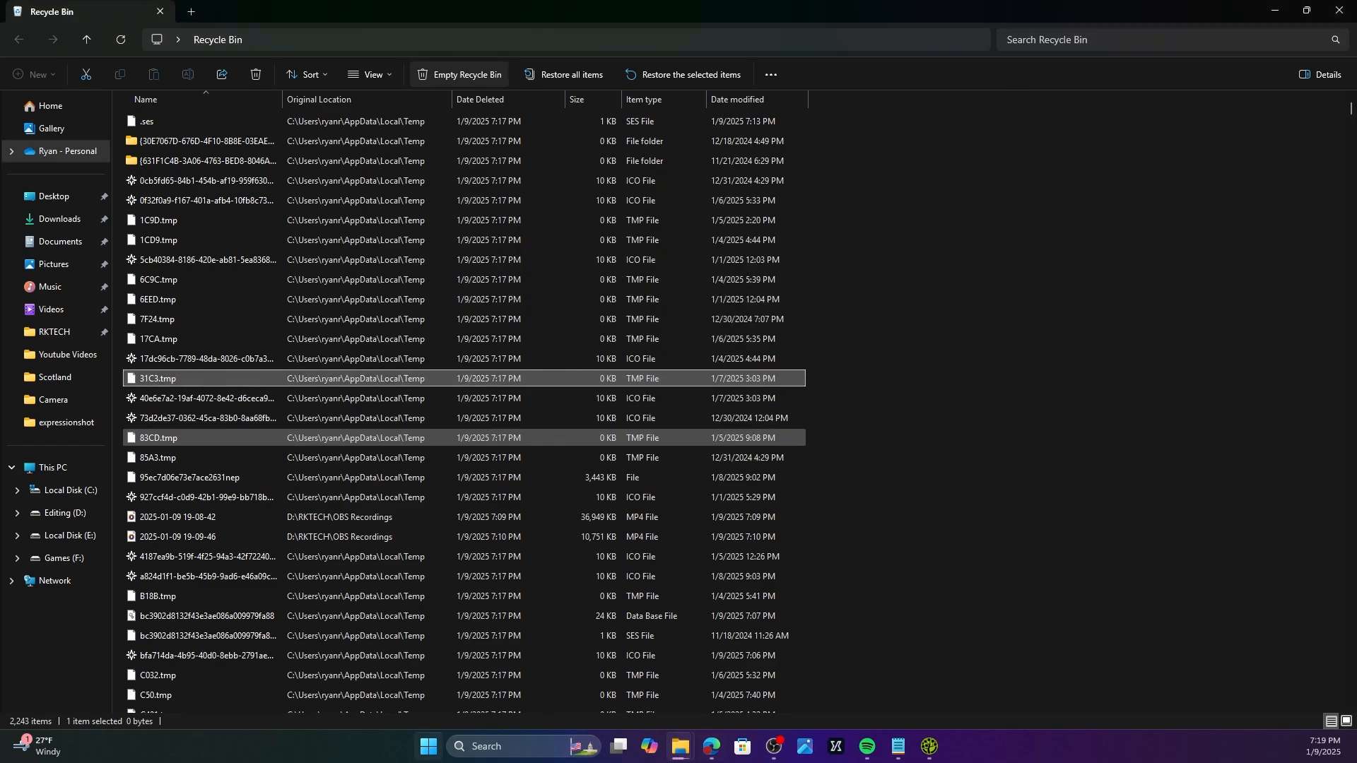
- Open a standard, non-elevated Command Prompt by running cmd
right_click(428, 747)
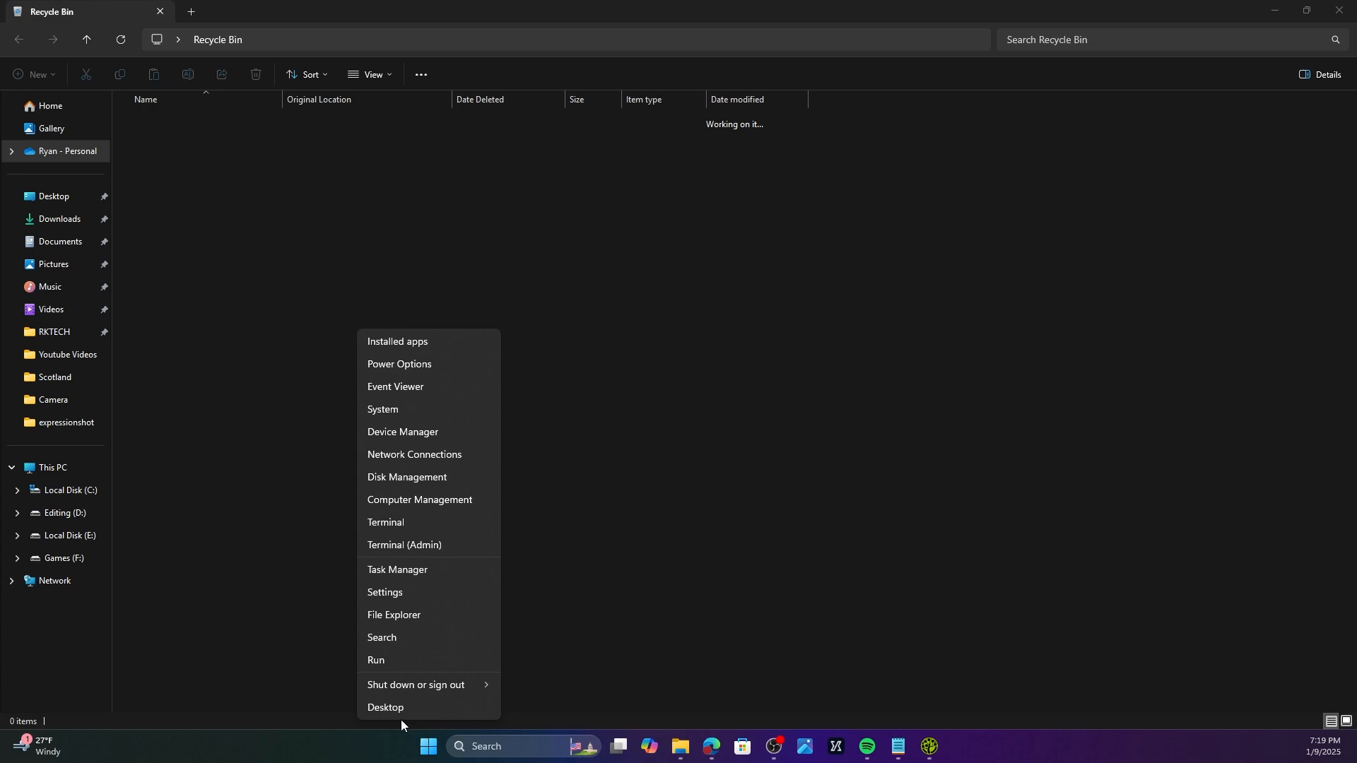
click(393, 663)
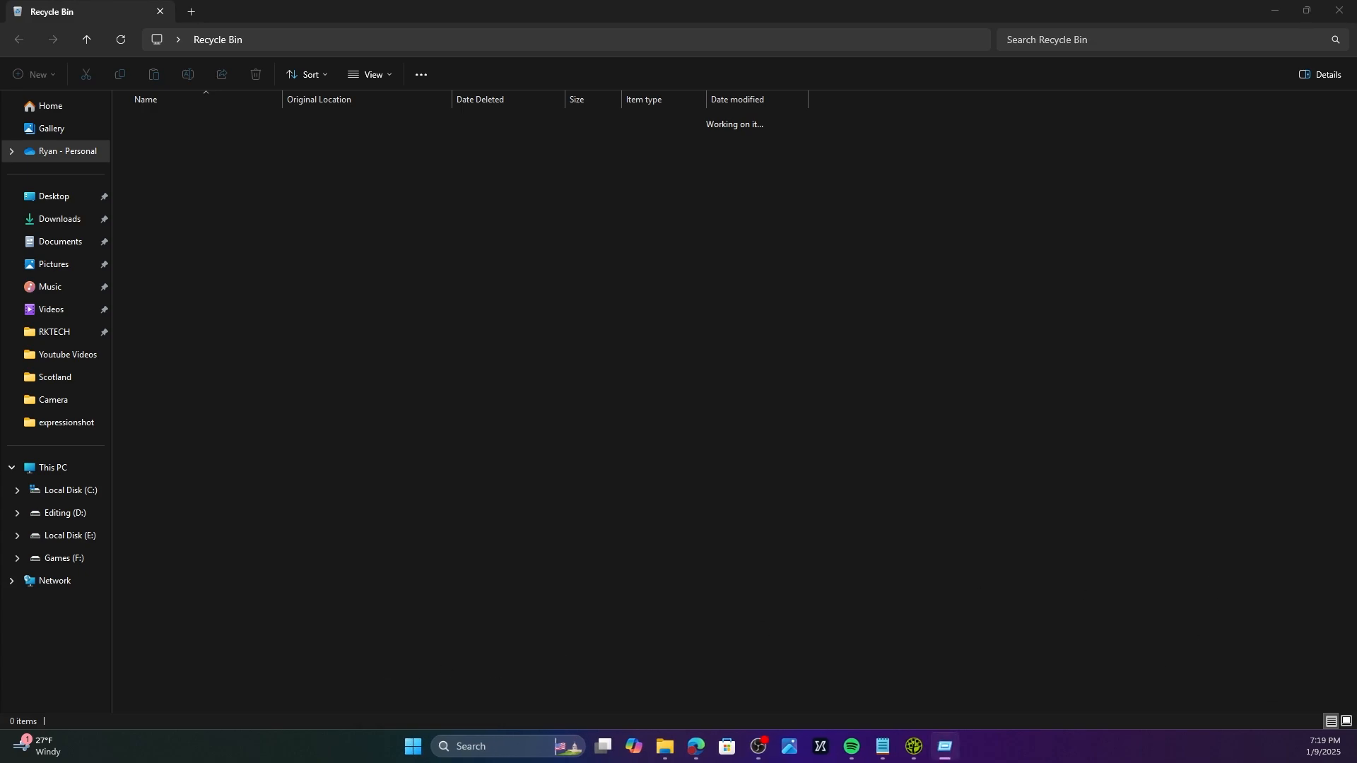
text(cleanmgr)
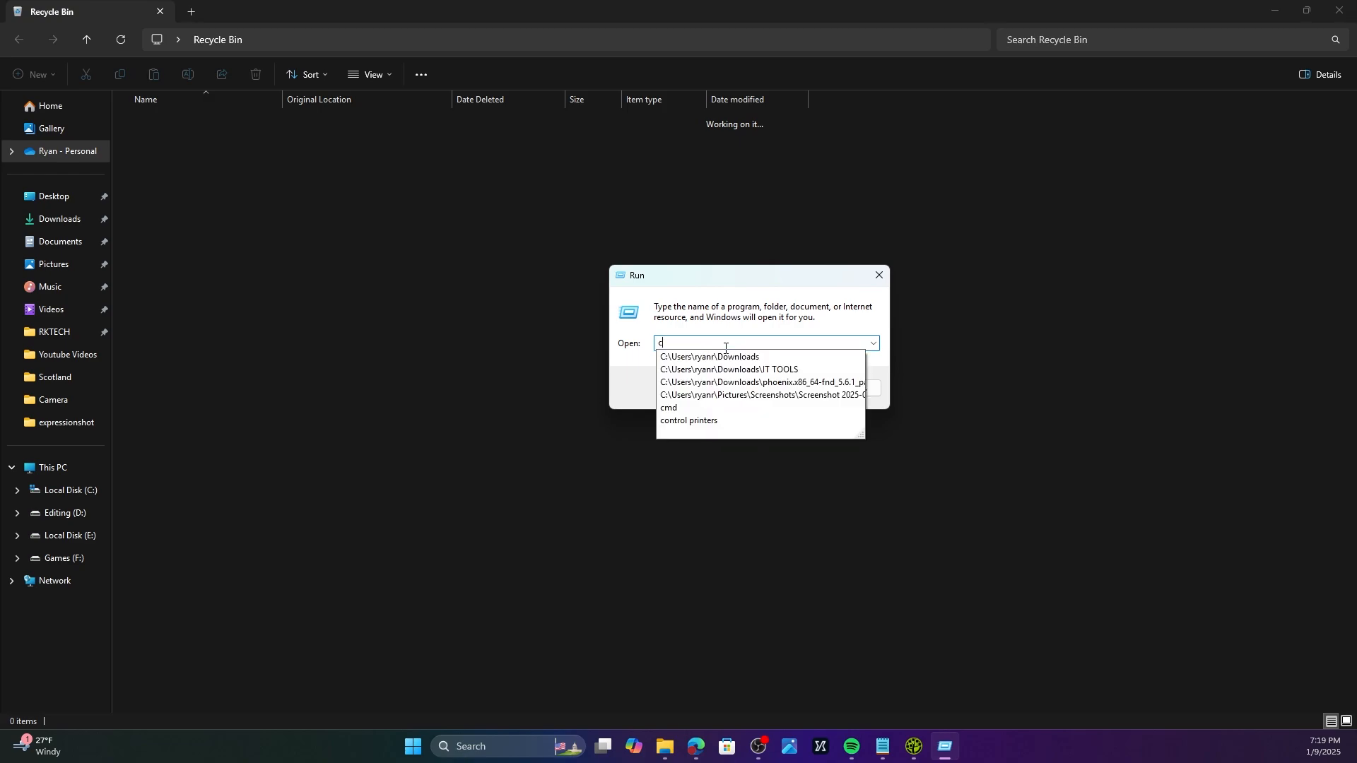
key(Return)
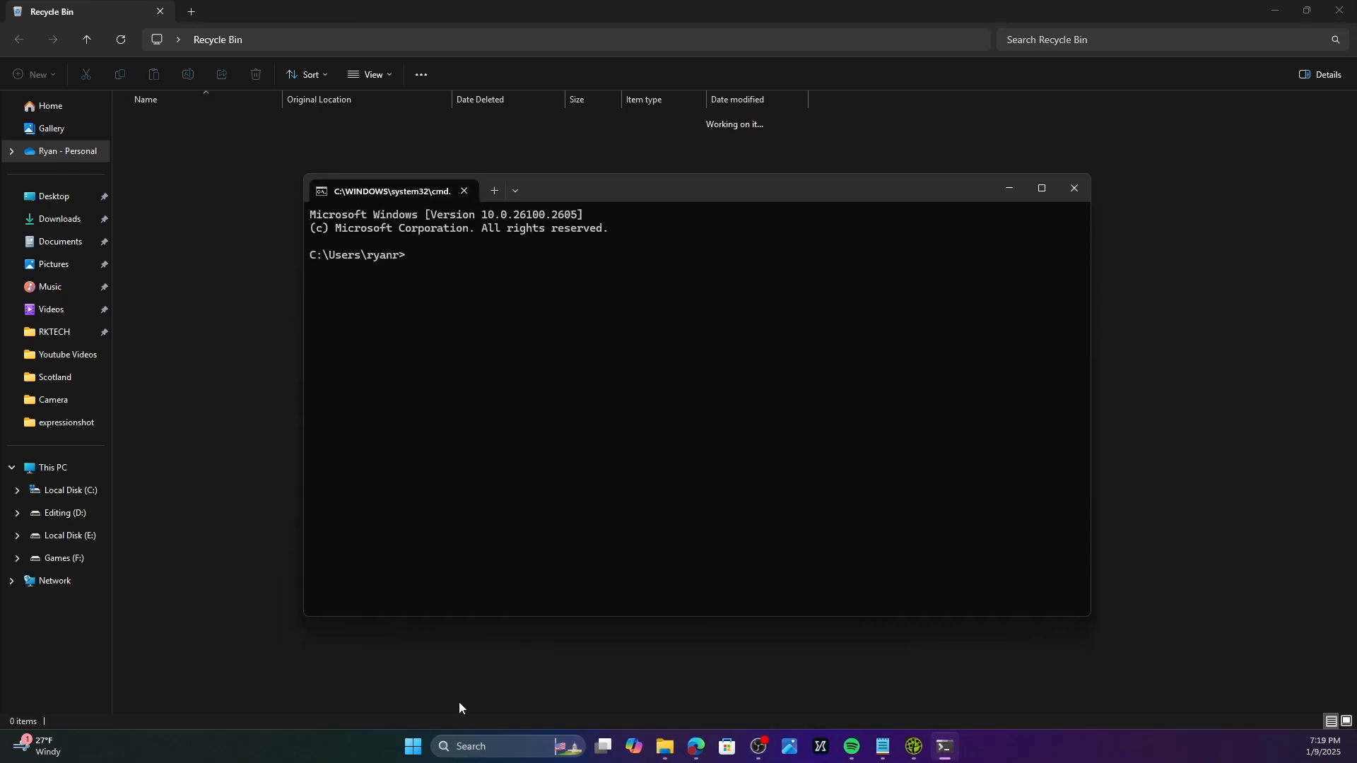
click(414, 755)
text(cmd)
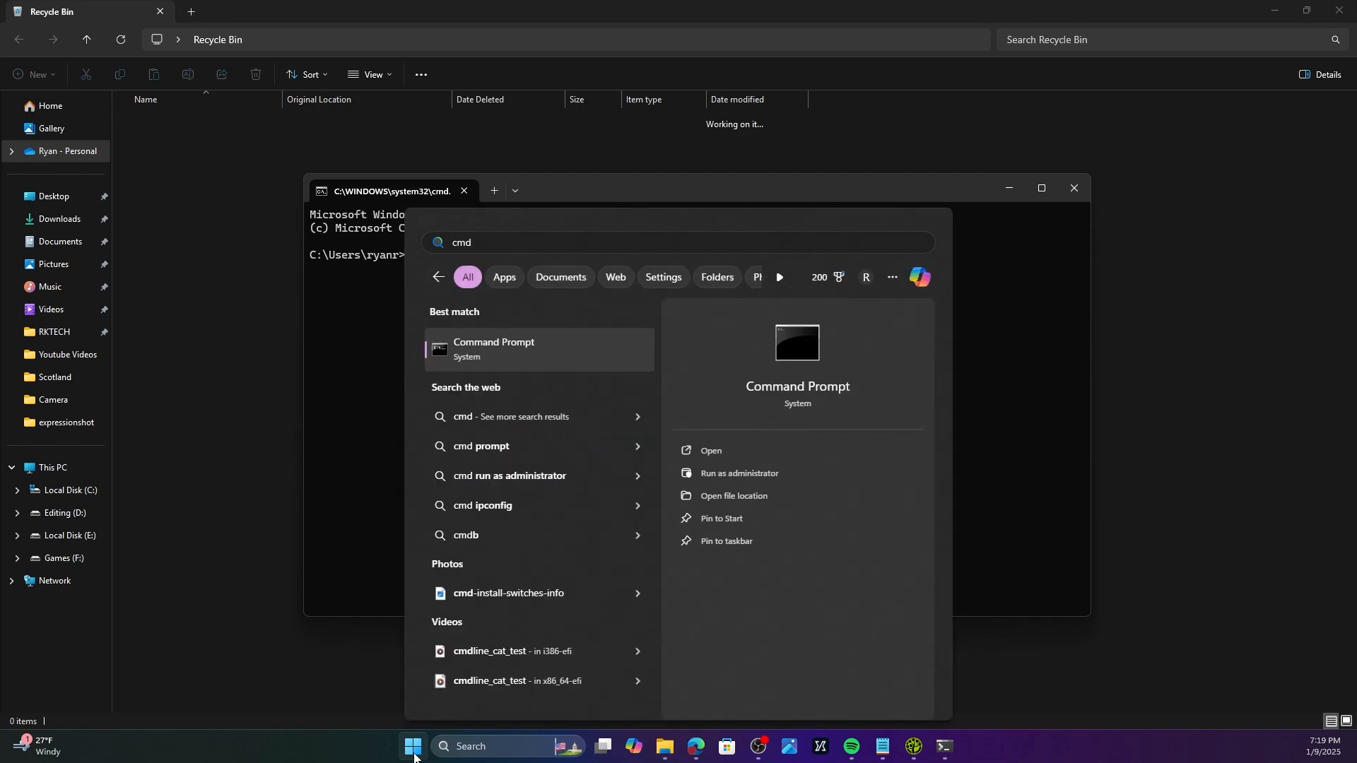
key(ctrl+a)
key(BackSpace)
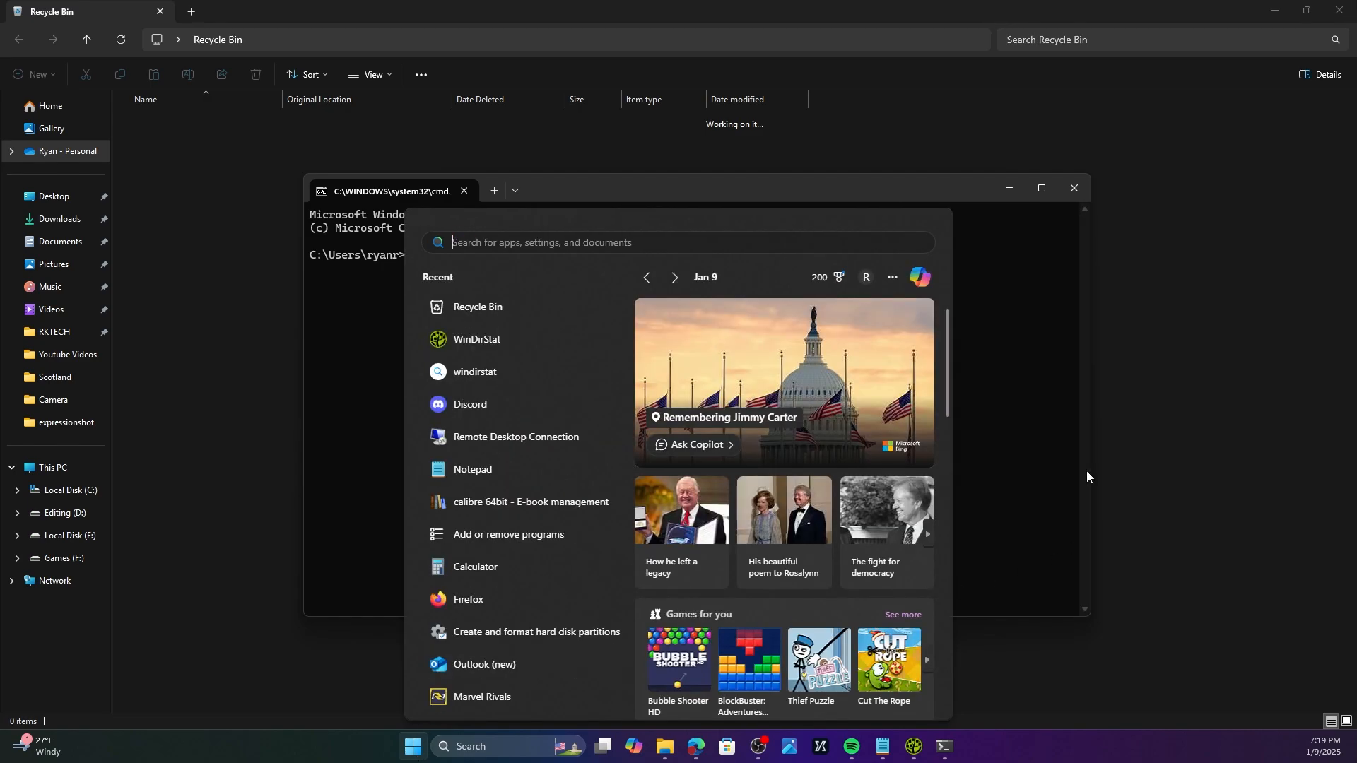
click(1081, 449)
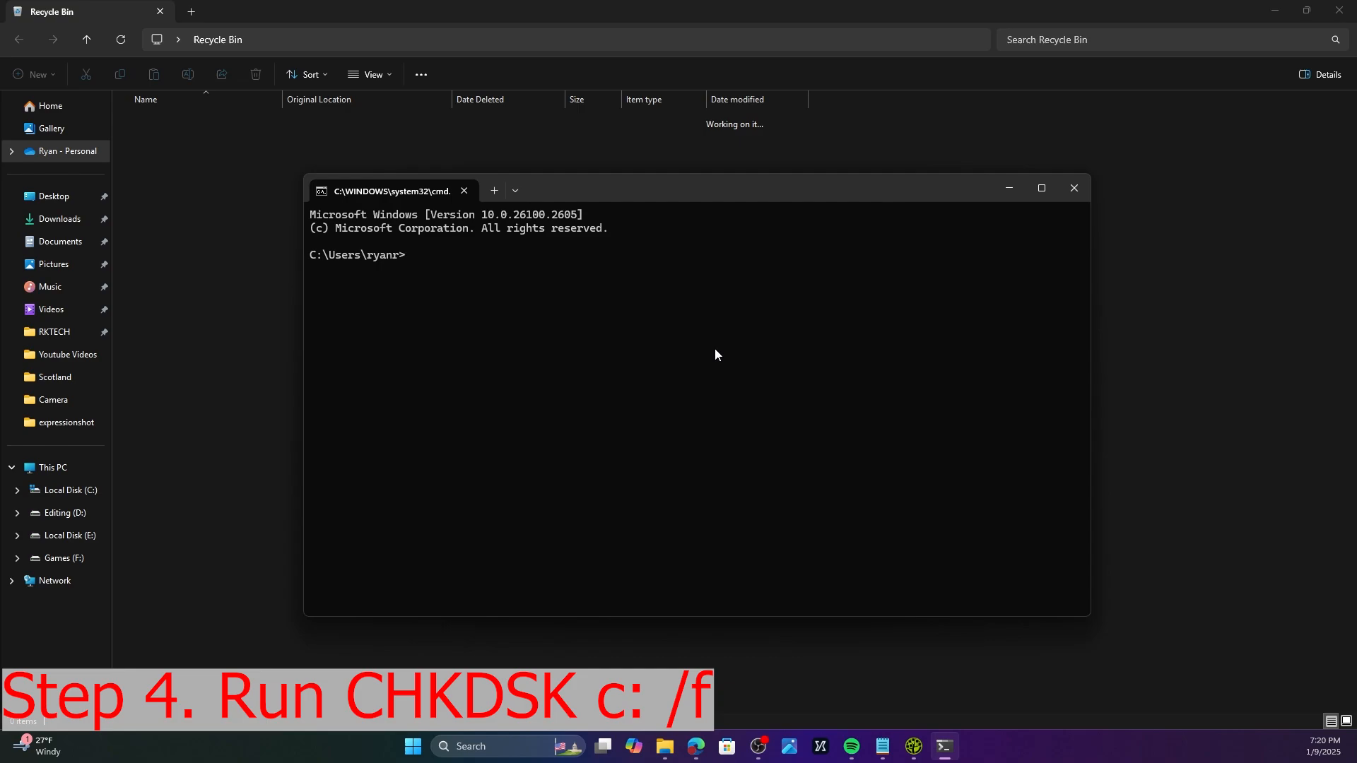
key(super+r)
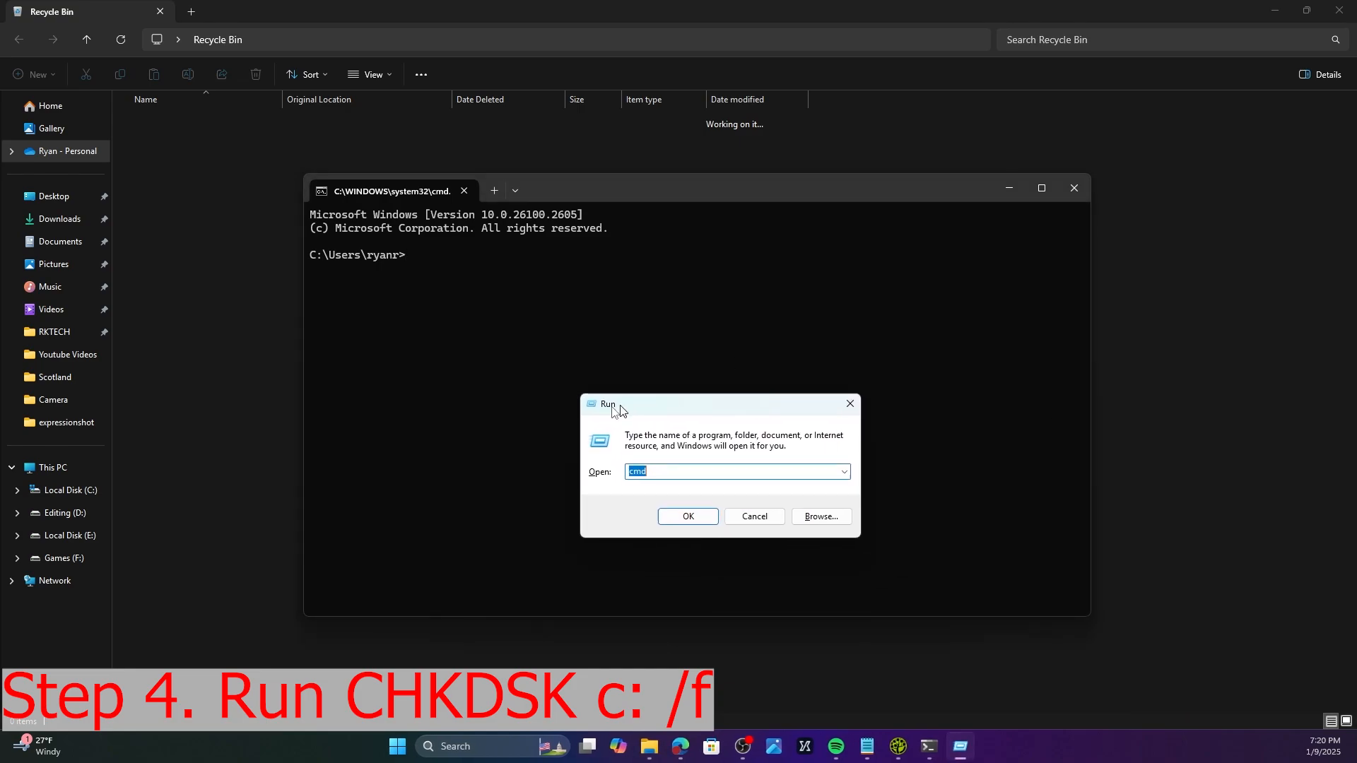
- Return to the non-elevated Command Prompt and try to run chkdsk C: /f
click(862, 334)
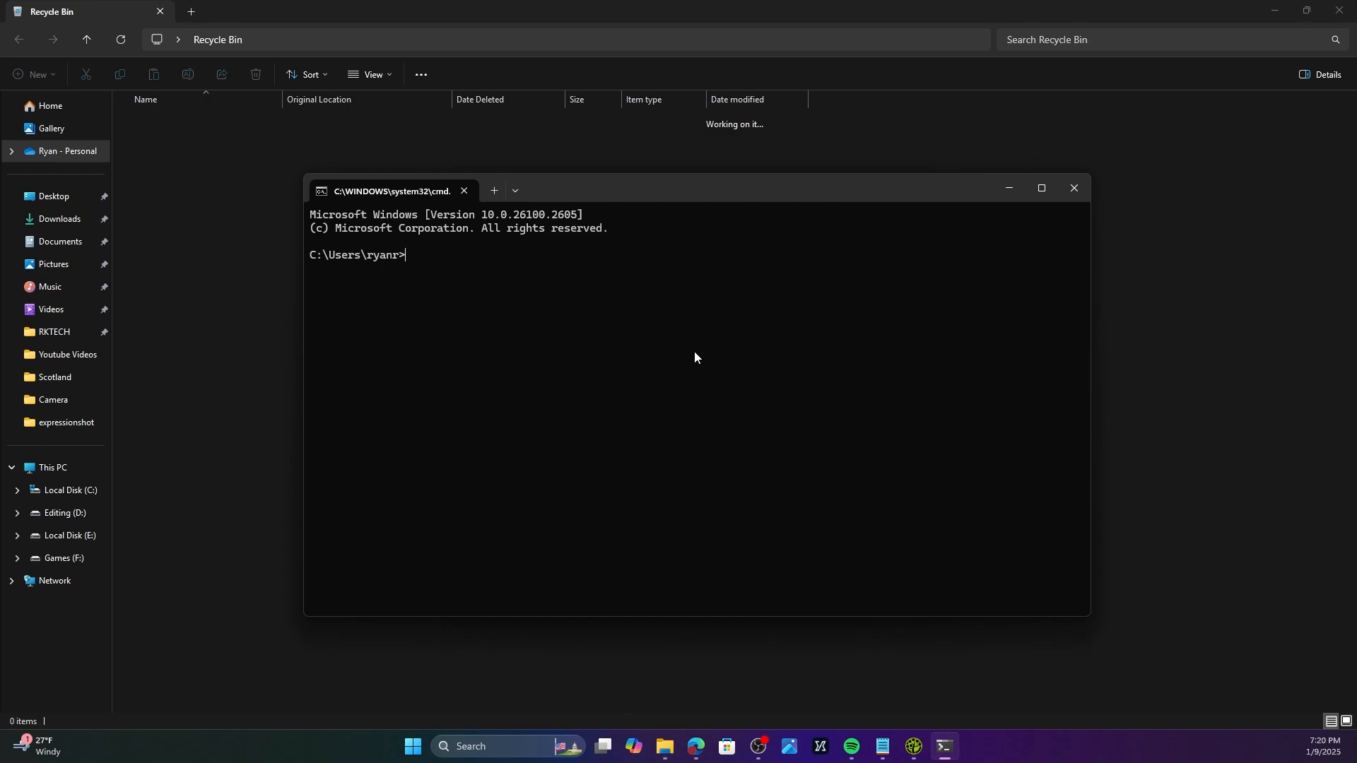
text(chkdsk C)
text(: /f)
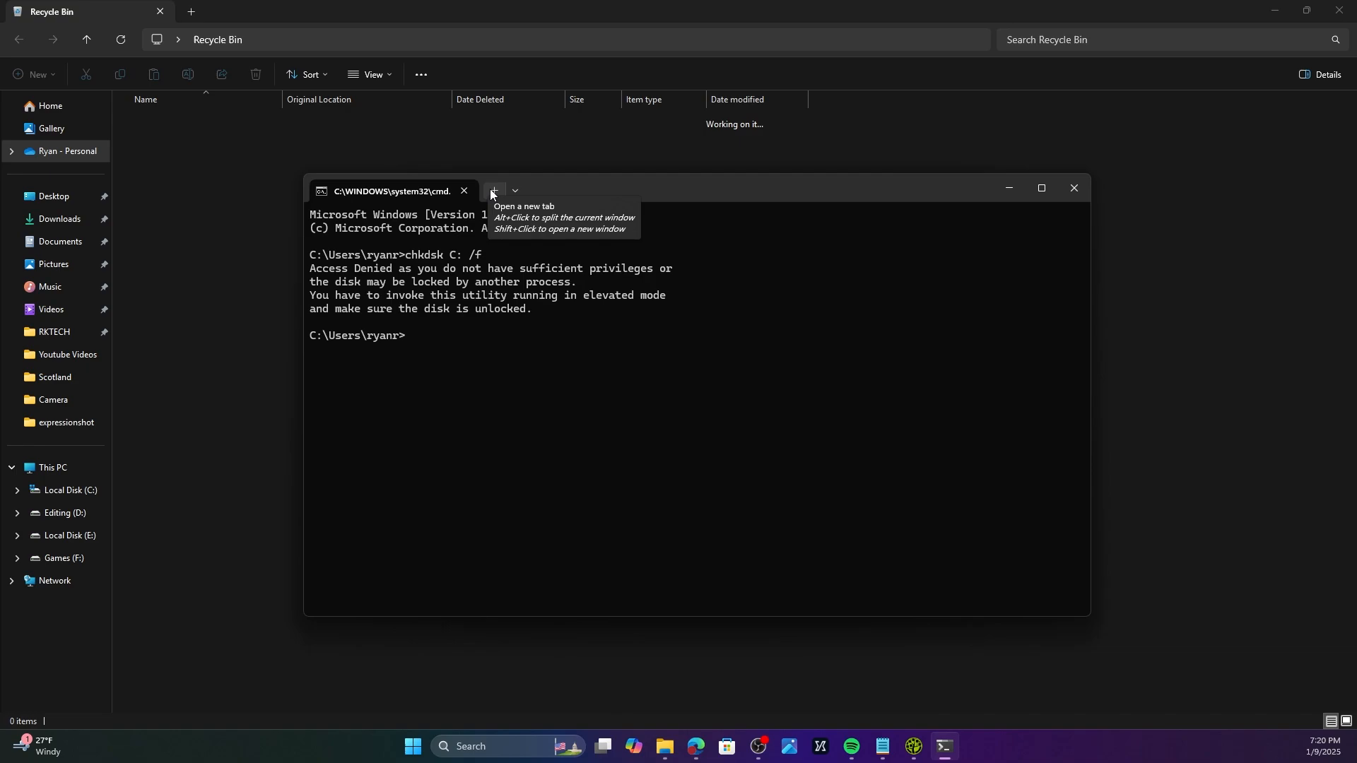
- Search for cmd, open Command Prompt as administrator and close the non-elevated Command Prompt window
click(424, 748)
text(cmd)
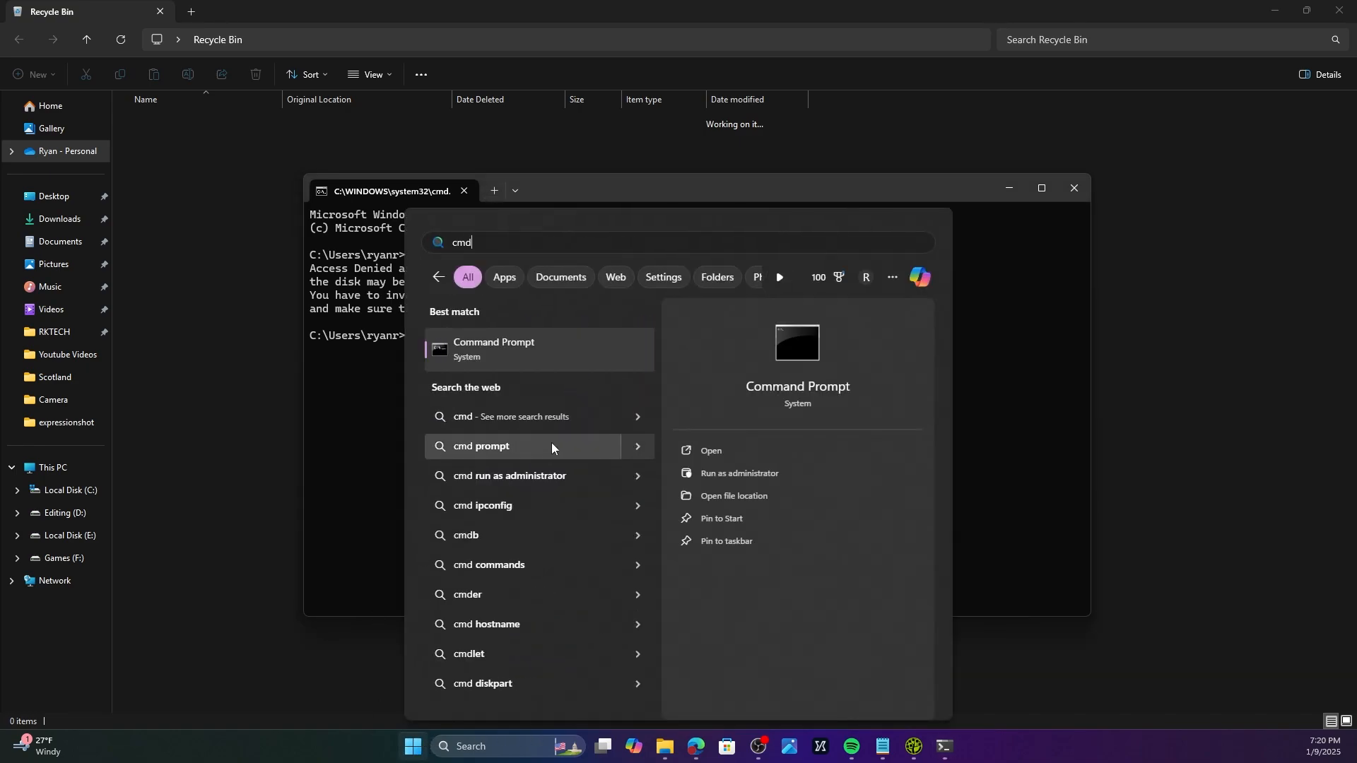
click(752, 473)
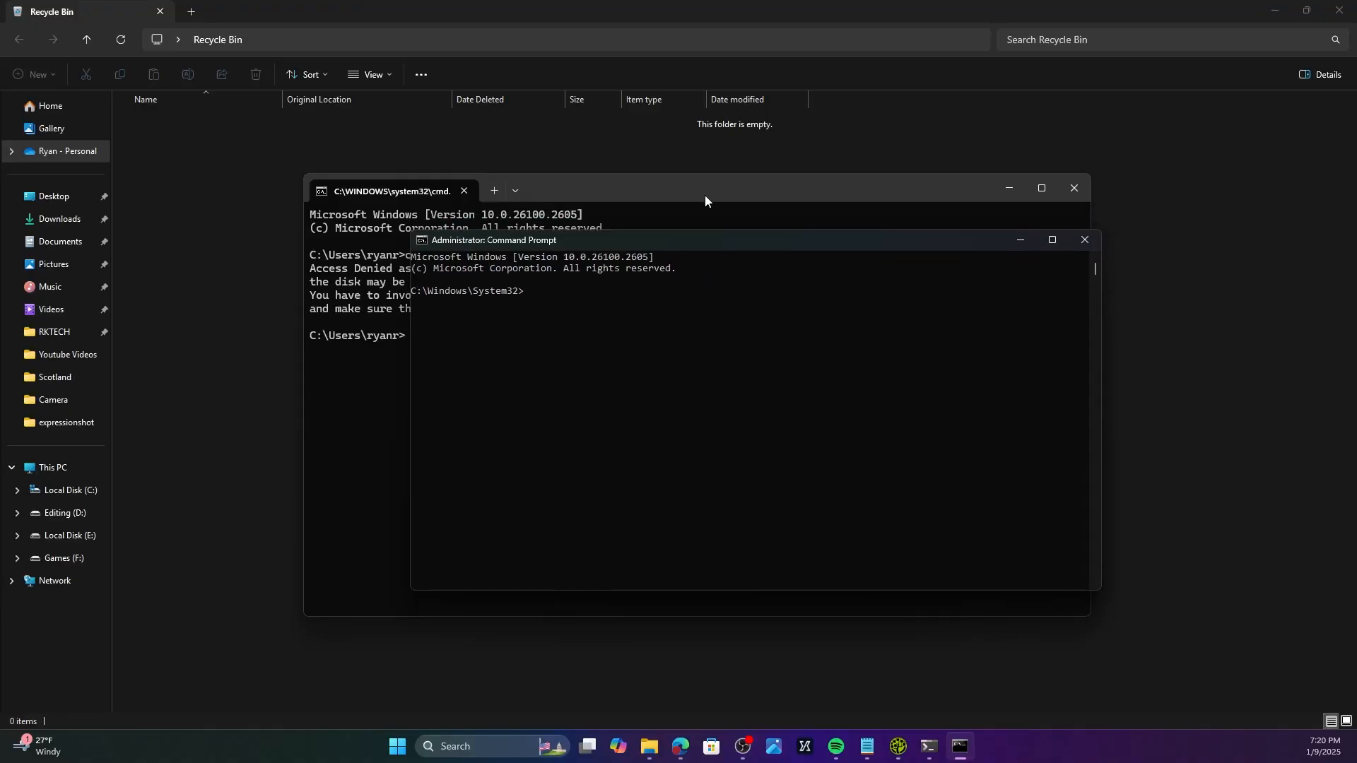
click(1076, 191)
- Run chkdsk c: /f in the administrator Command Prompt
text(chkdsk c:\)
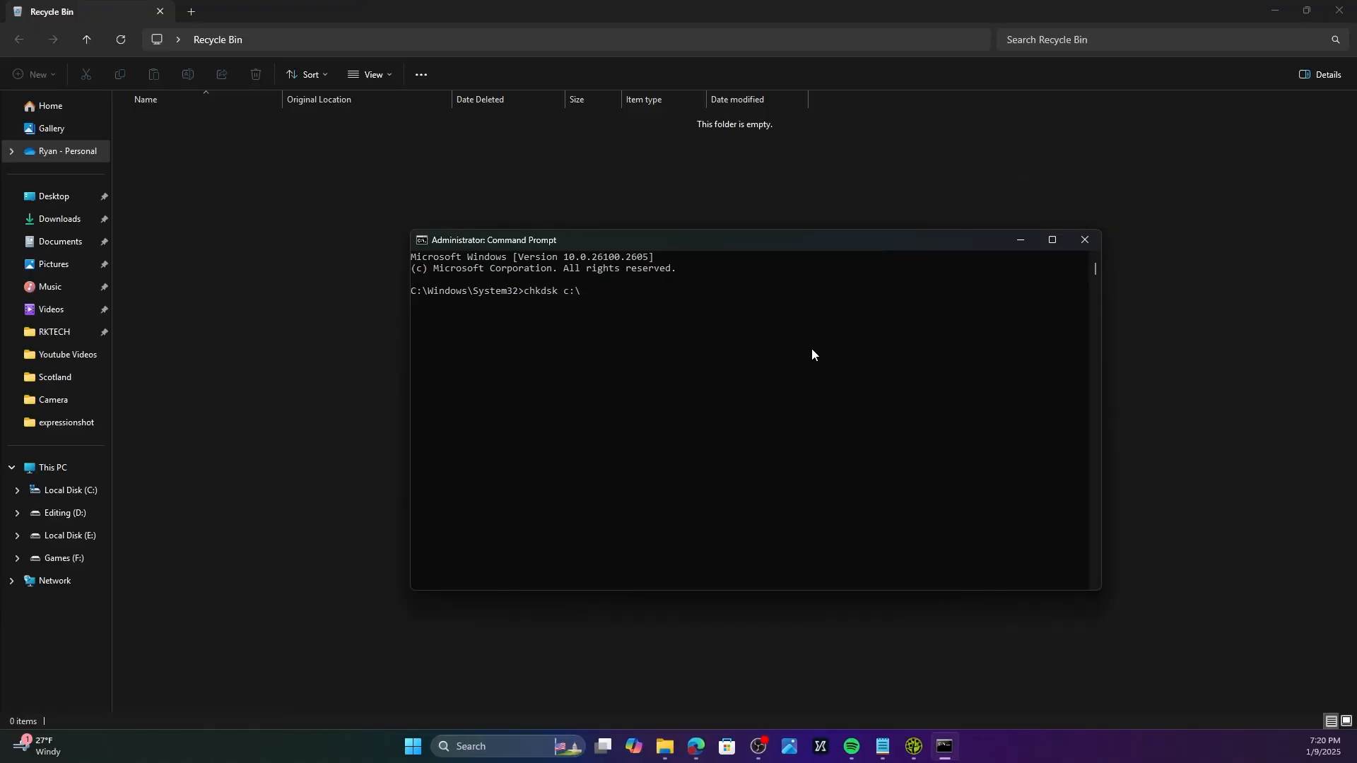
text(/f)
key(Return)
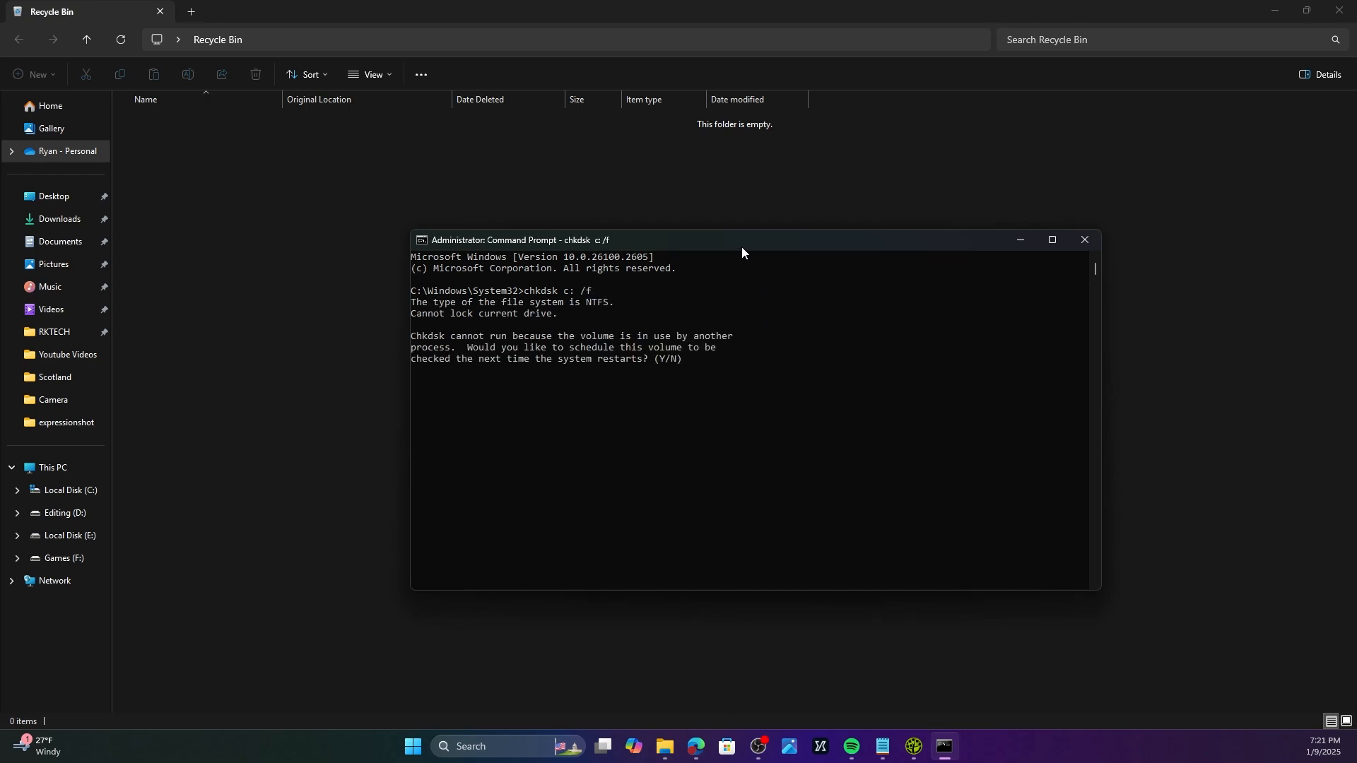
- Agree to schedule the disk check of C: for the next system restart by answering y
drag(743, 249, 640, 202)
click(695, 323)
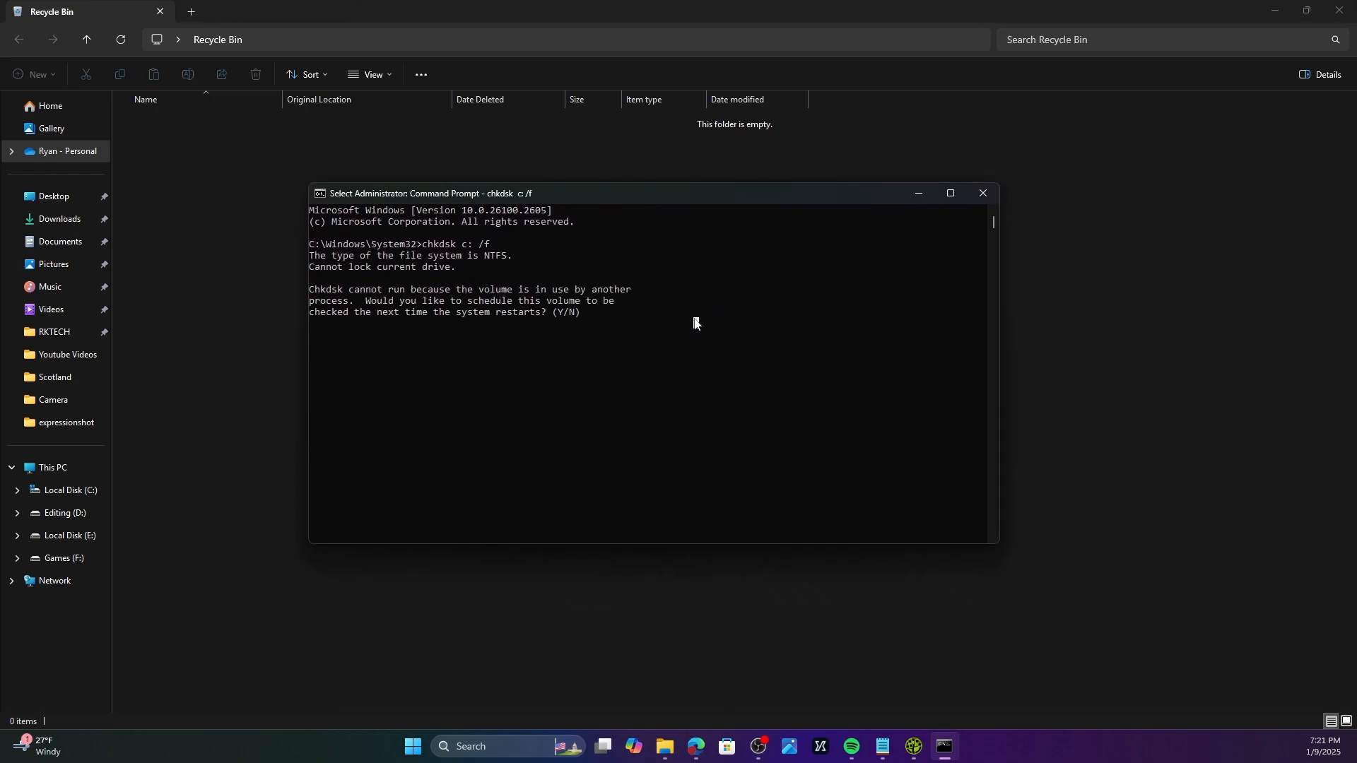
key(Escape)
text(y)
key(Return)
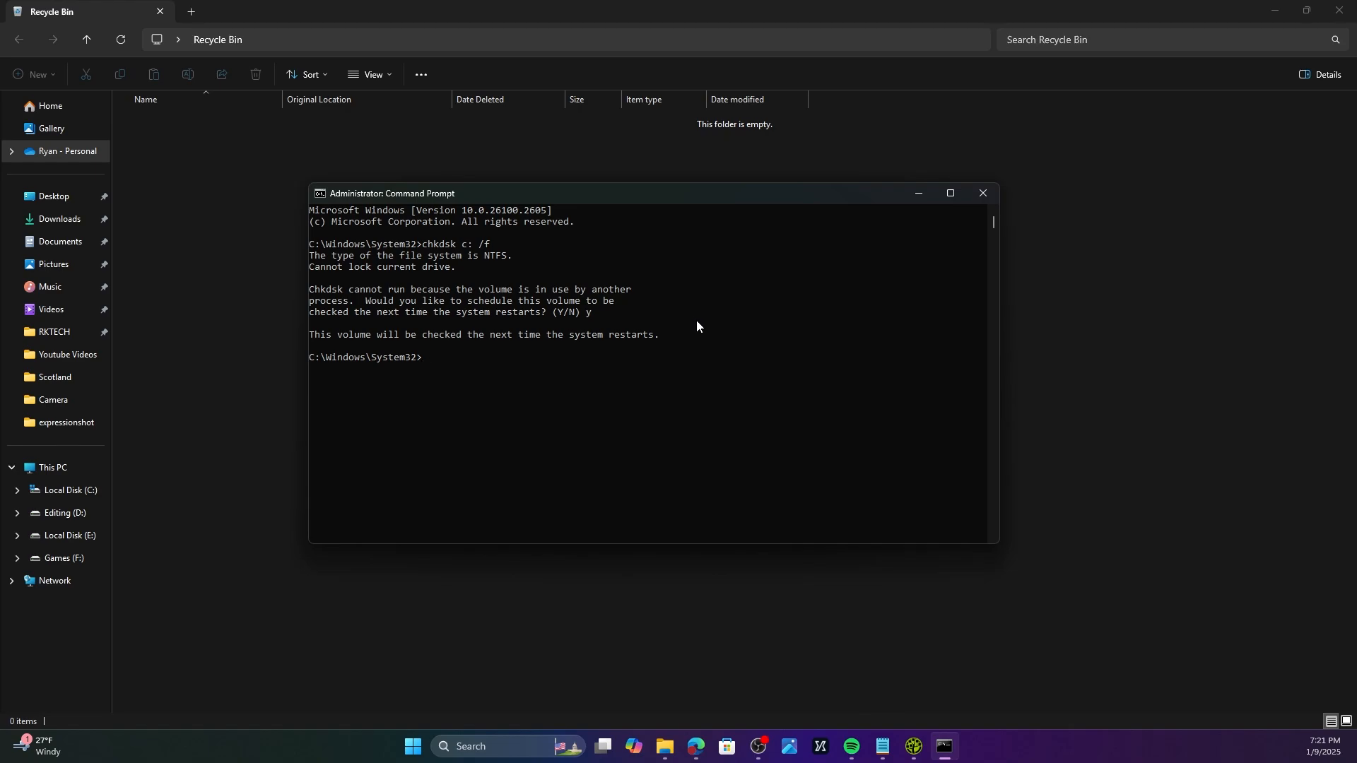
- Examine the chkdsk c: /f command and its output in the administrator Command Prompt
click(525, 209)
drag(593, 211, 499, 231)
click(537, 320)
drag(640, 413, 282, 207)
drag(516, 311, 532, 312)
click(562, 347)
click(599, 312)
drag(327, 339, 726, 346)
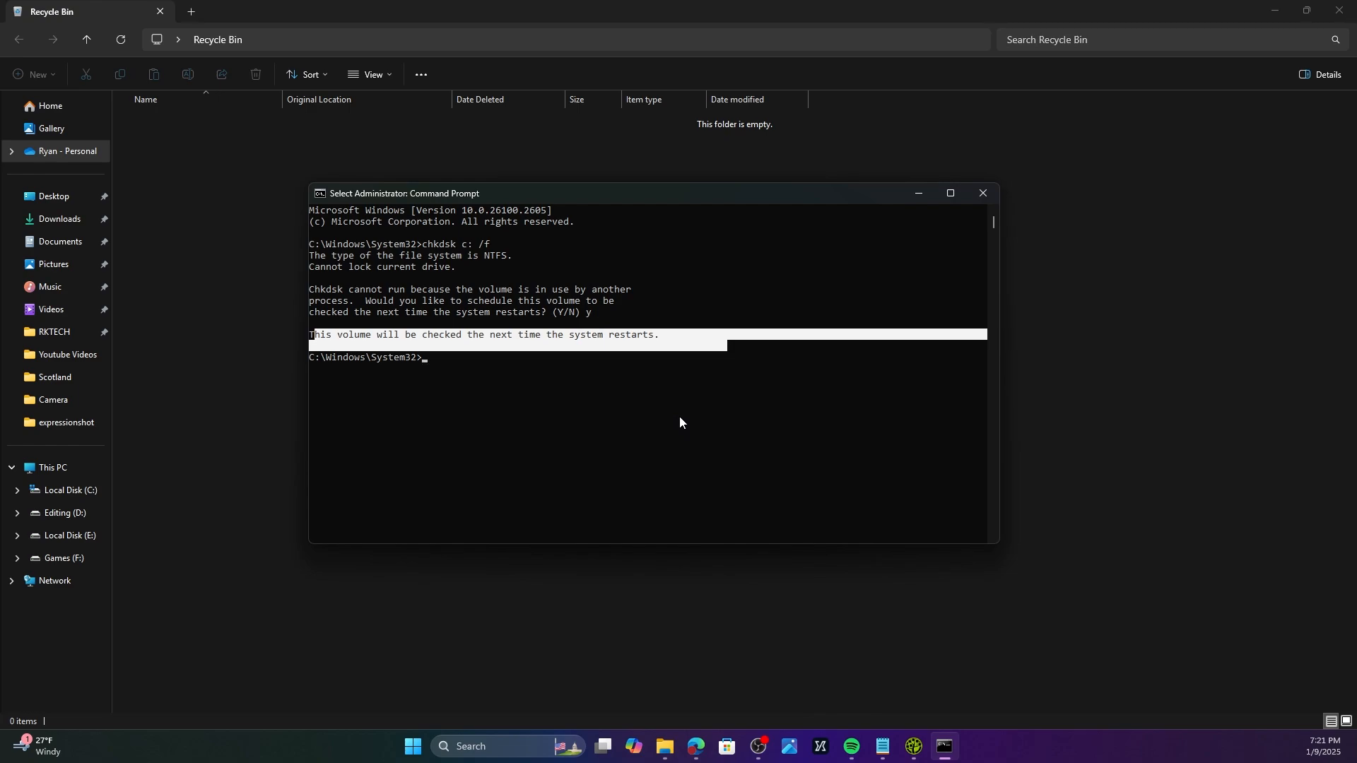
click(609, 405)
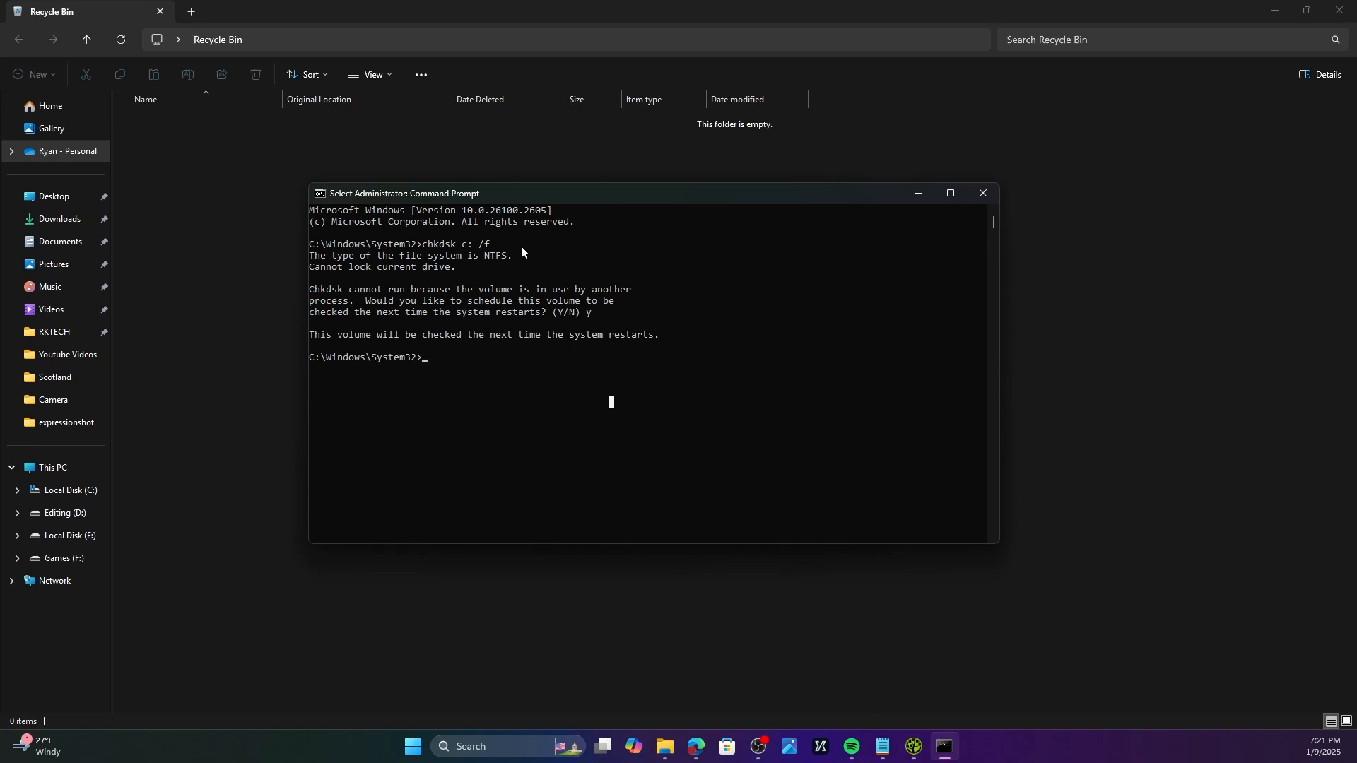
drag(506, 245, 423, 246)
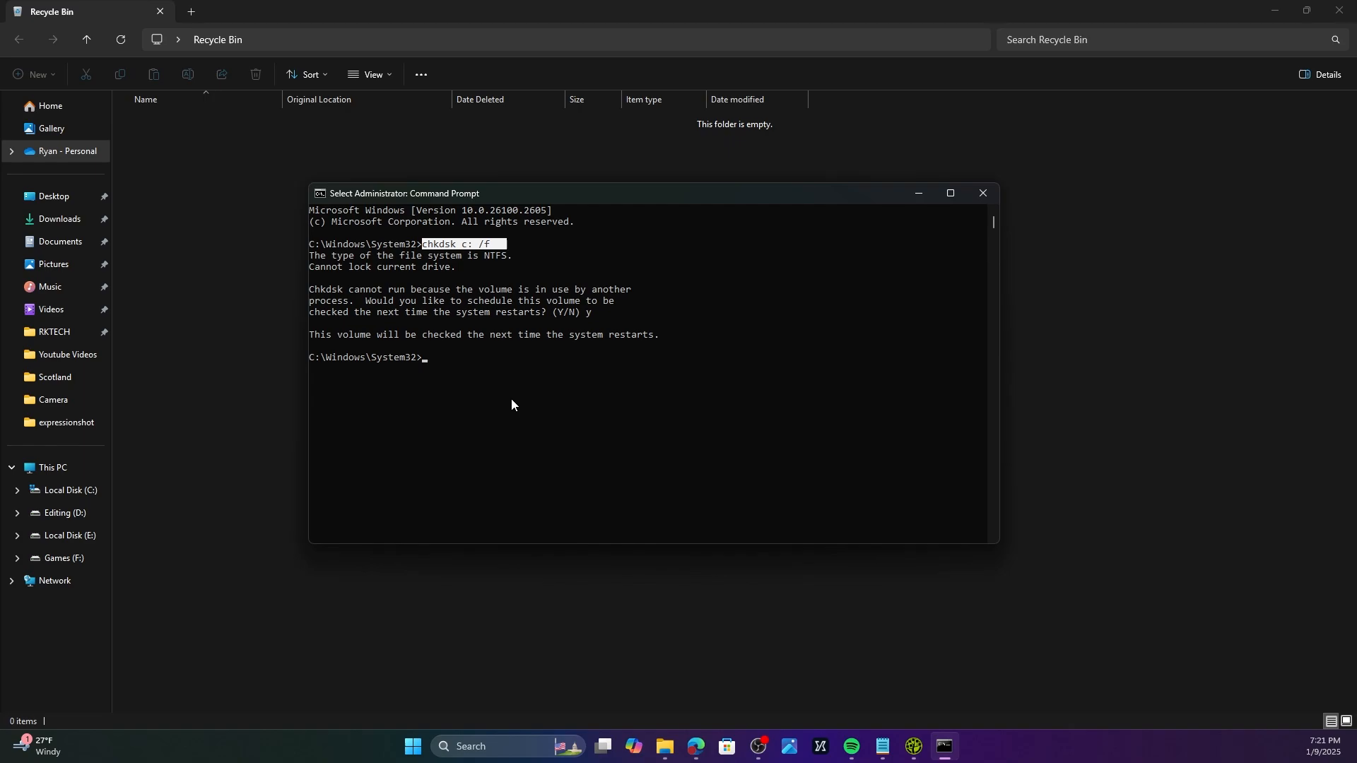
click(521, 380)
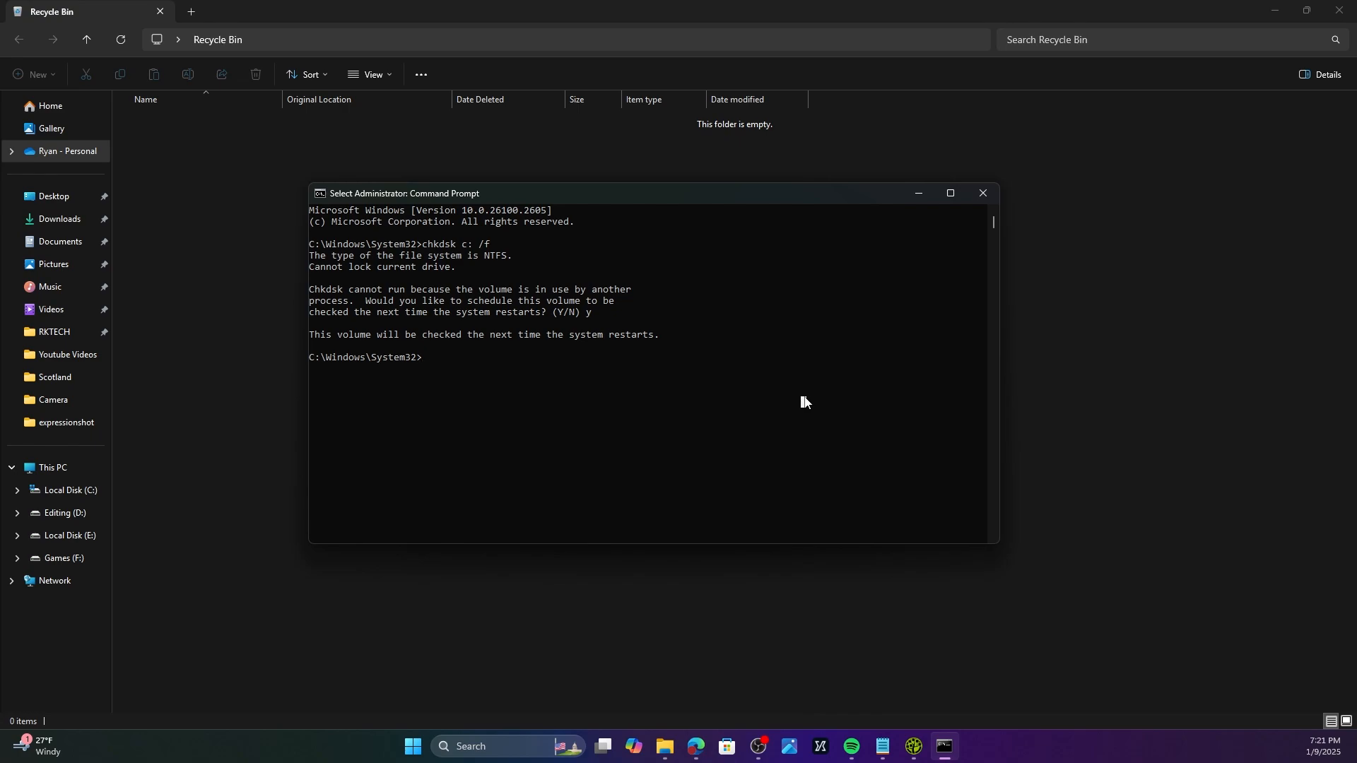
click(990, 746)
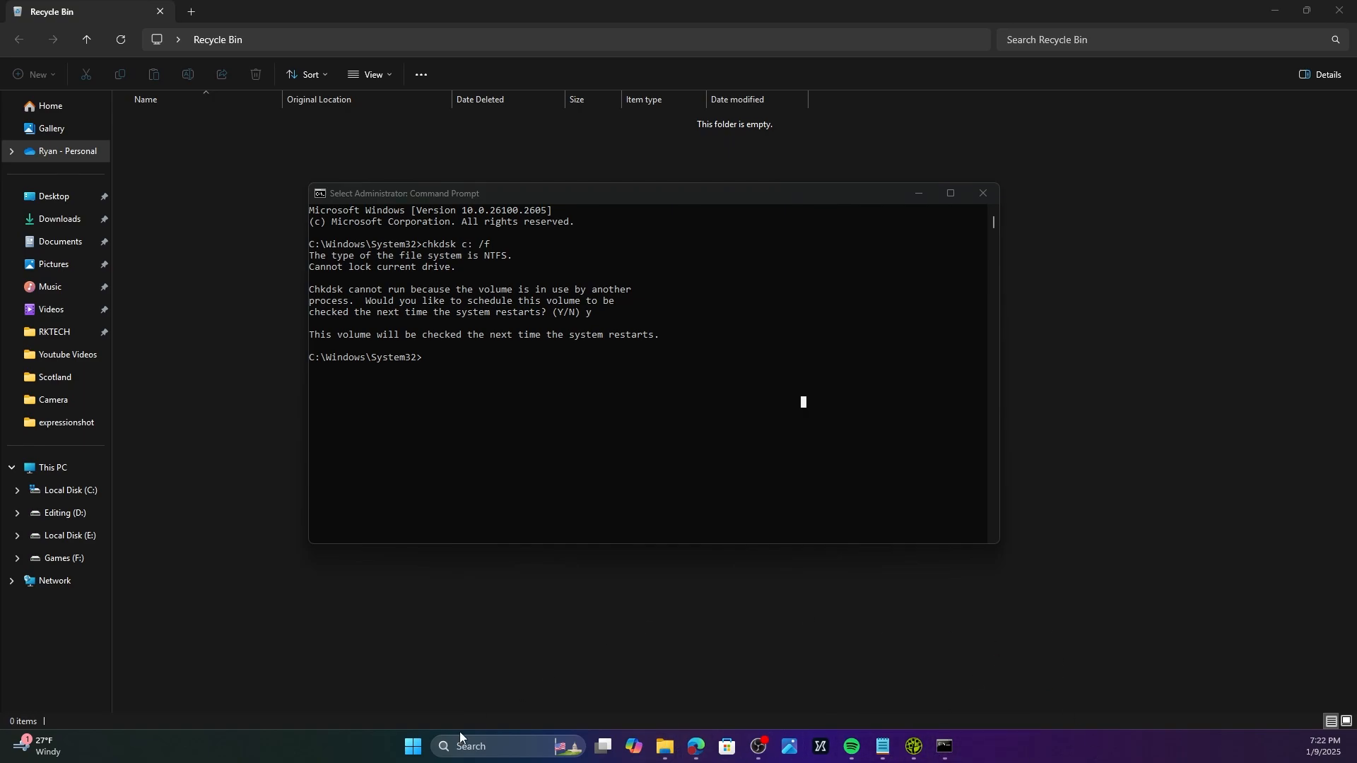
click(411, 748)
click(411, 748)
click(410, 748)
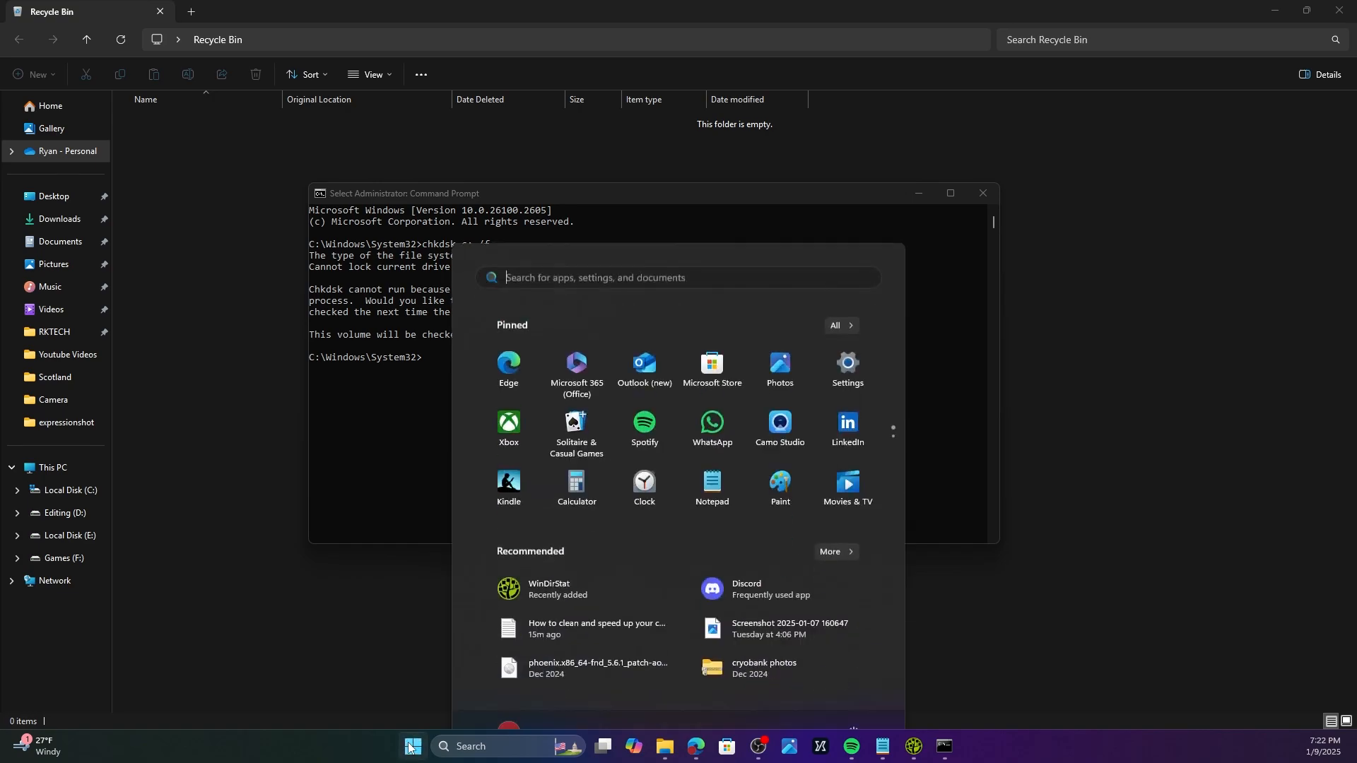
key(Escape)
- Run sfc /scannow in the administrator Command Prompt
click(599, 390)
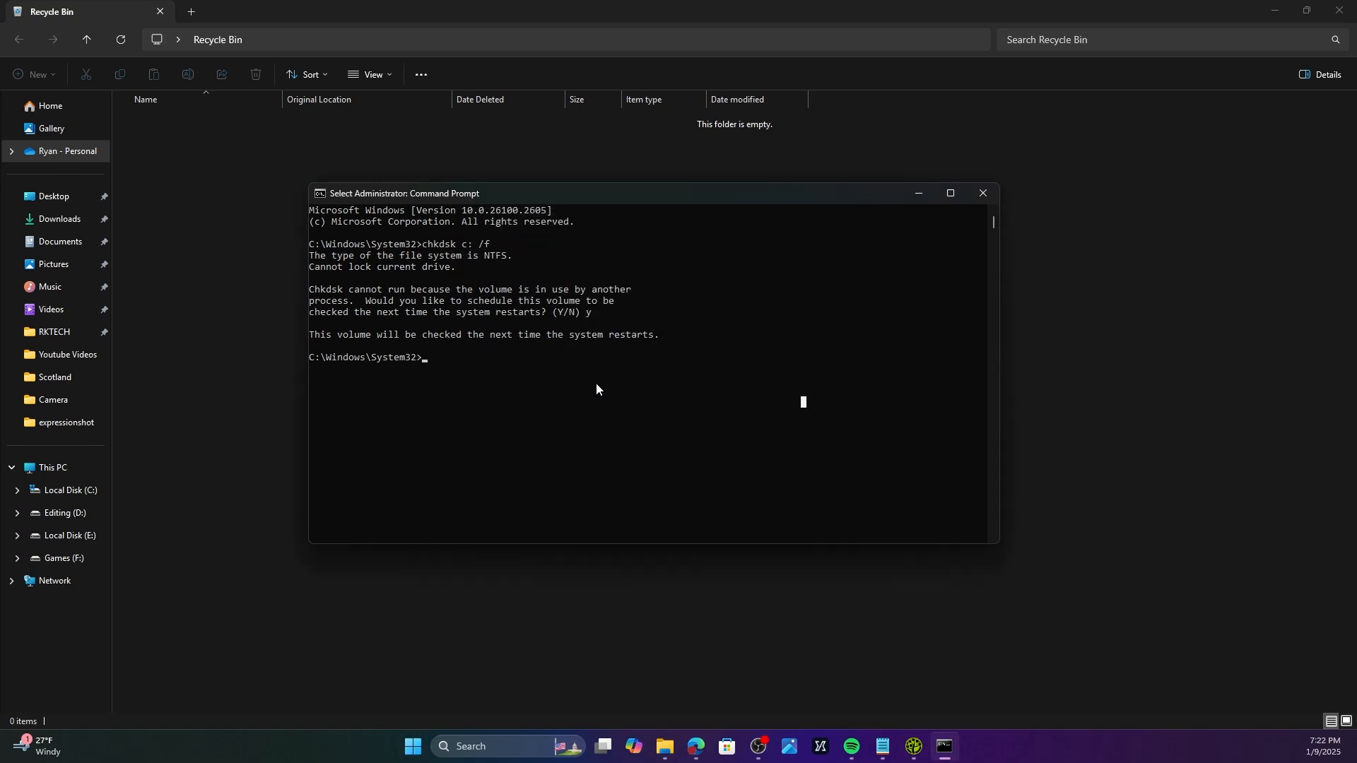
text(sfc)
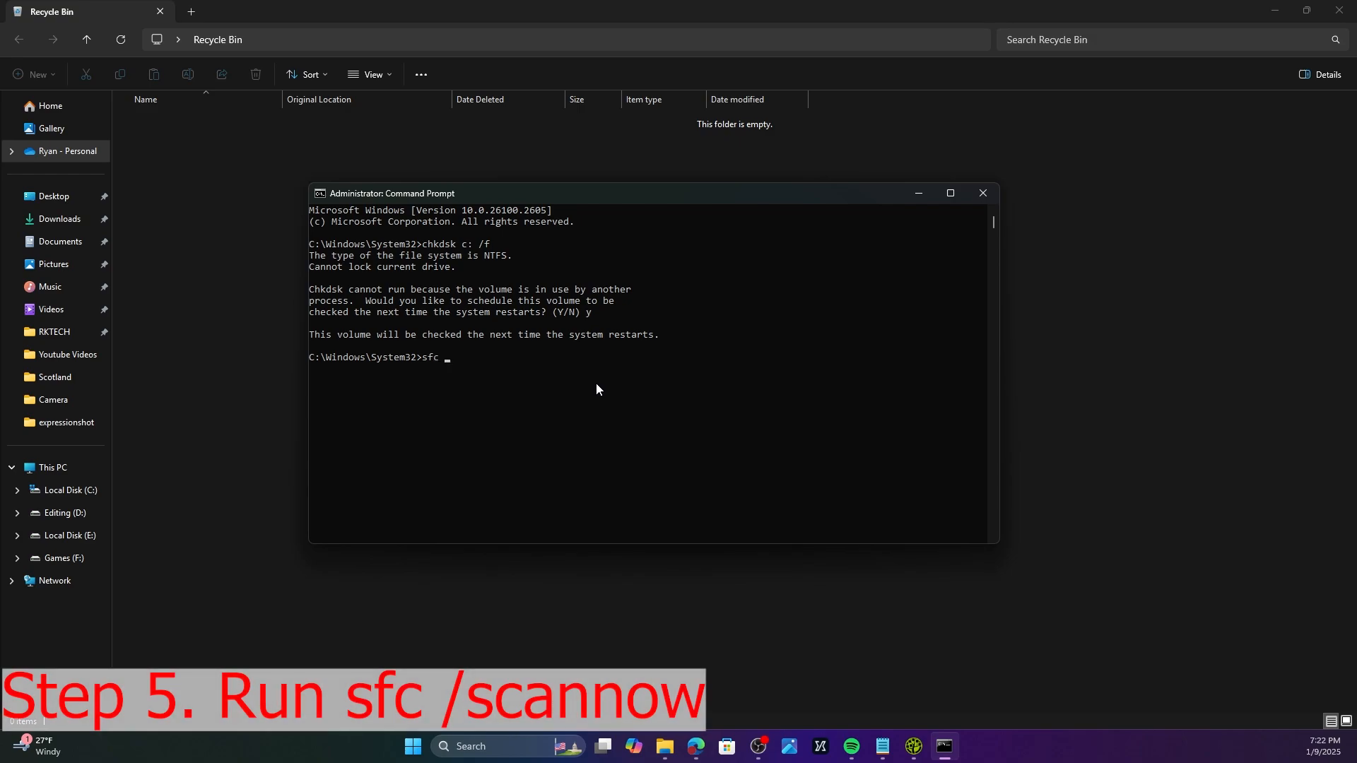
text( /s)
key(BackSpace)
text(/scannow)
drag(424, 357, 436, 363)
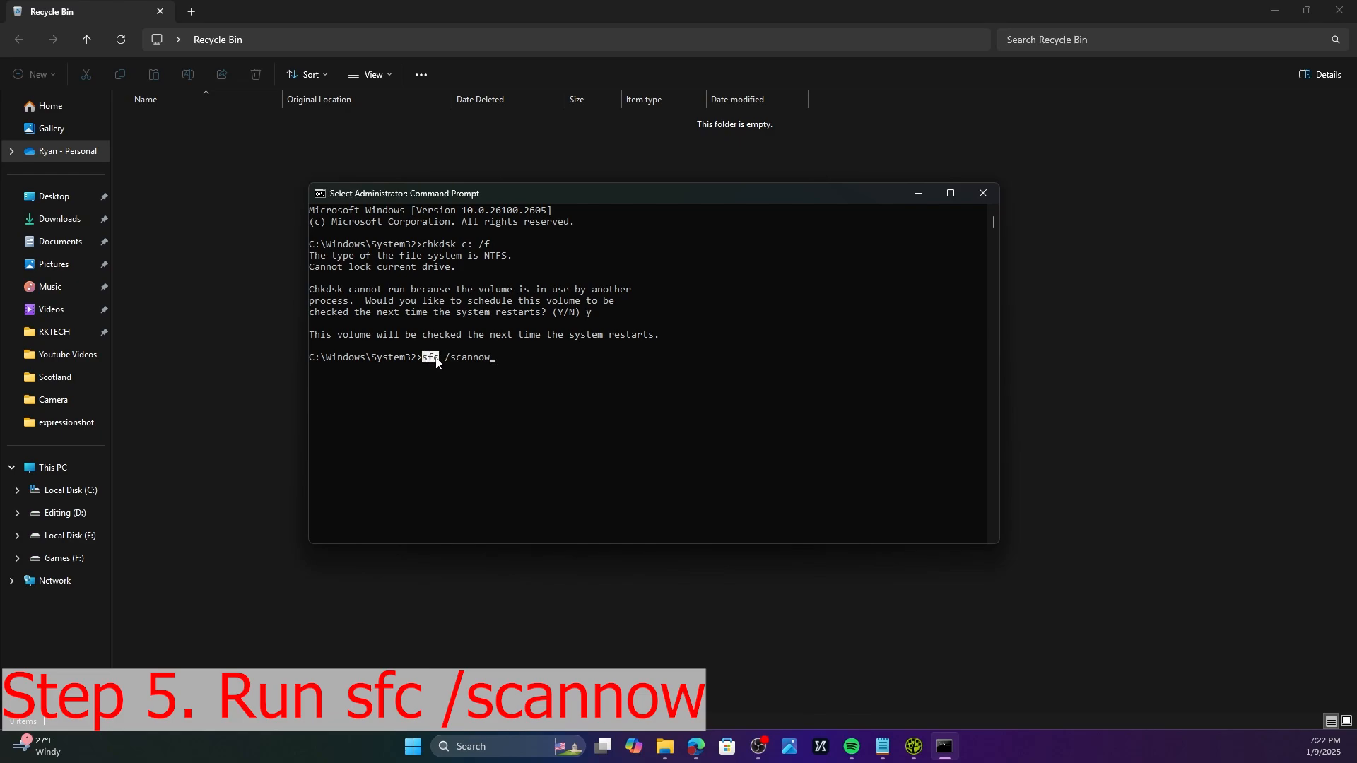
click(521, 357)
key(Escape)
key(Return)
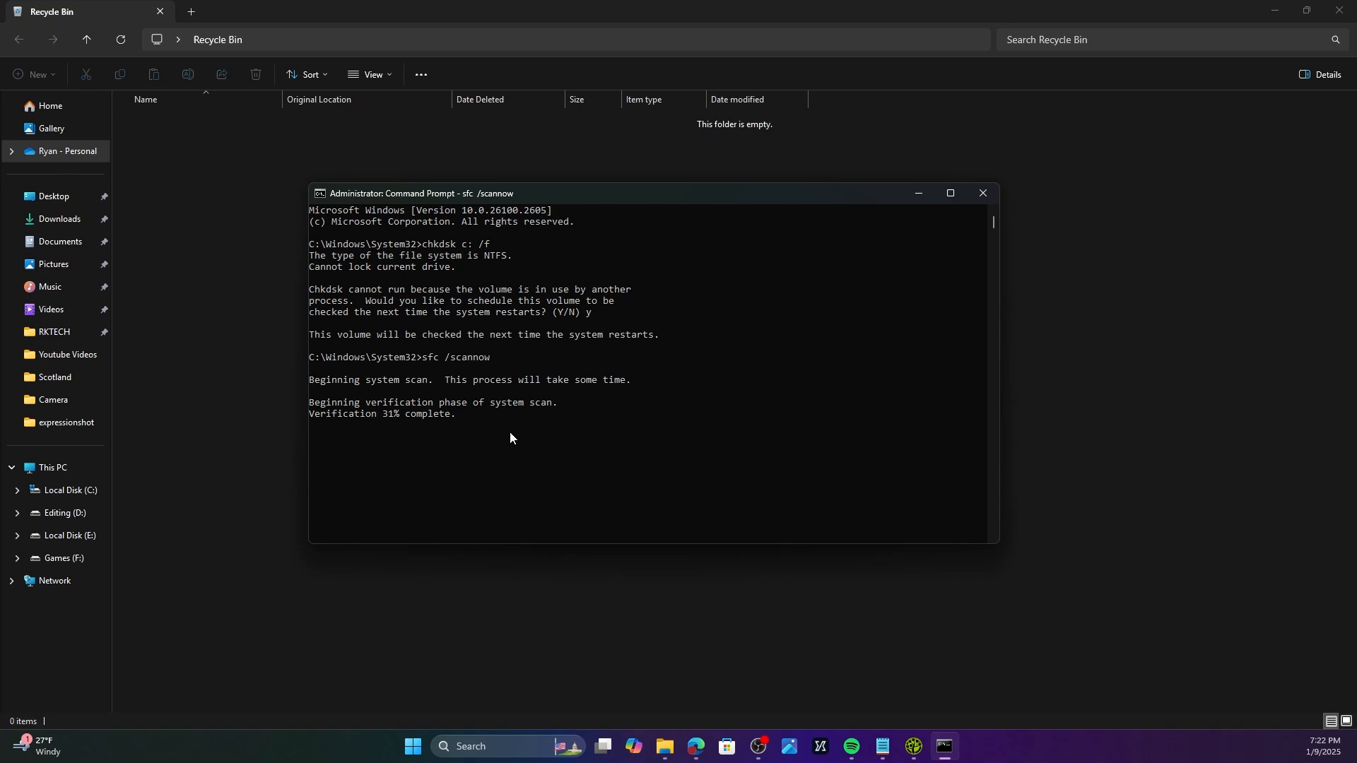
- Interrupt the running system file scan and return to the command prompt
click(877, 380)
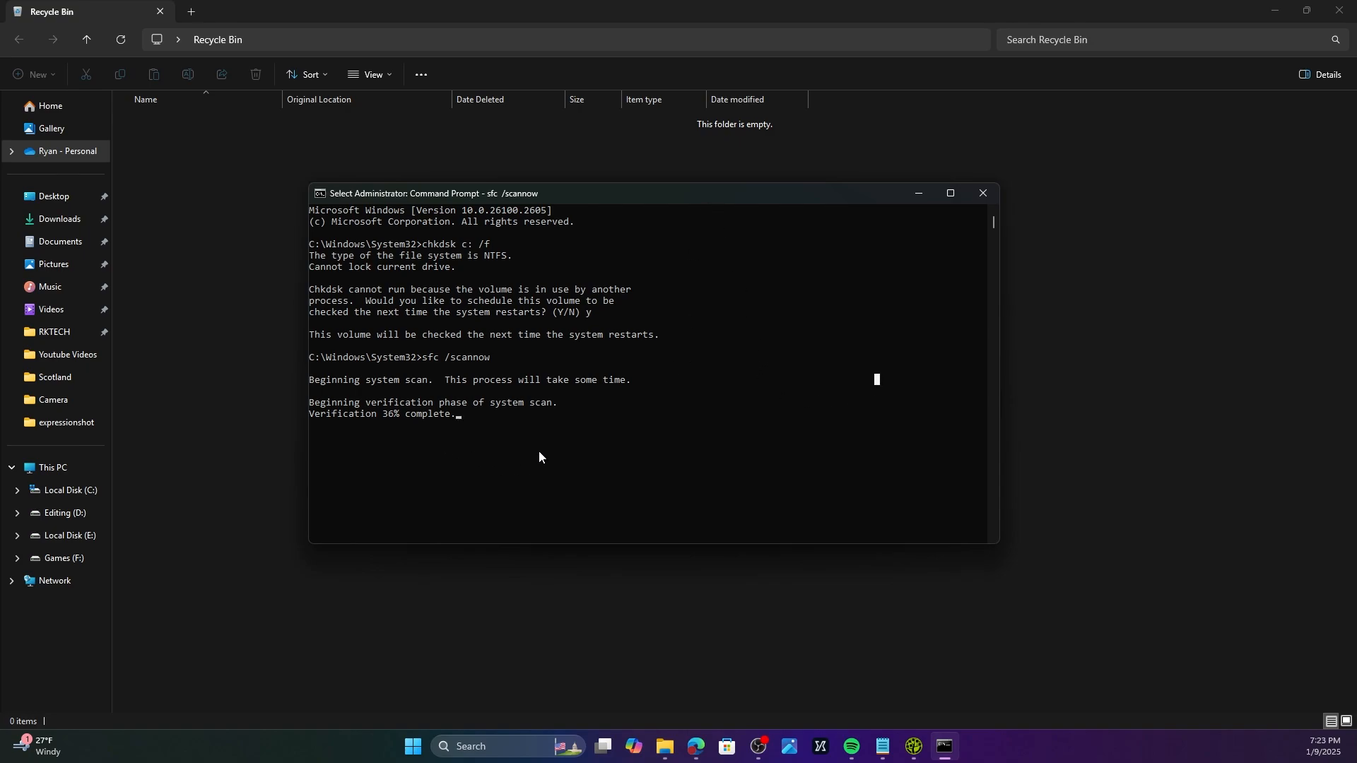
key(ctrl+c)
key(ctrl+c)
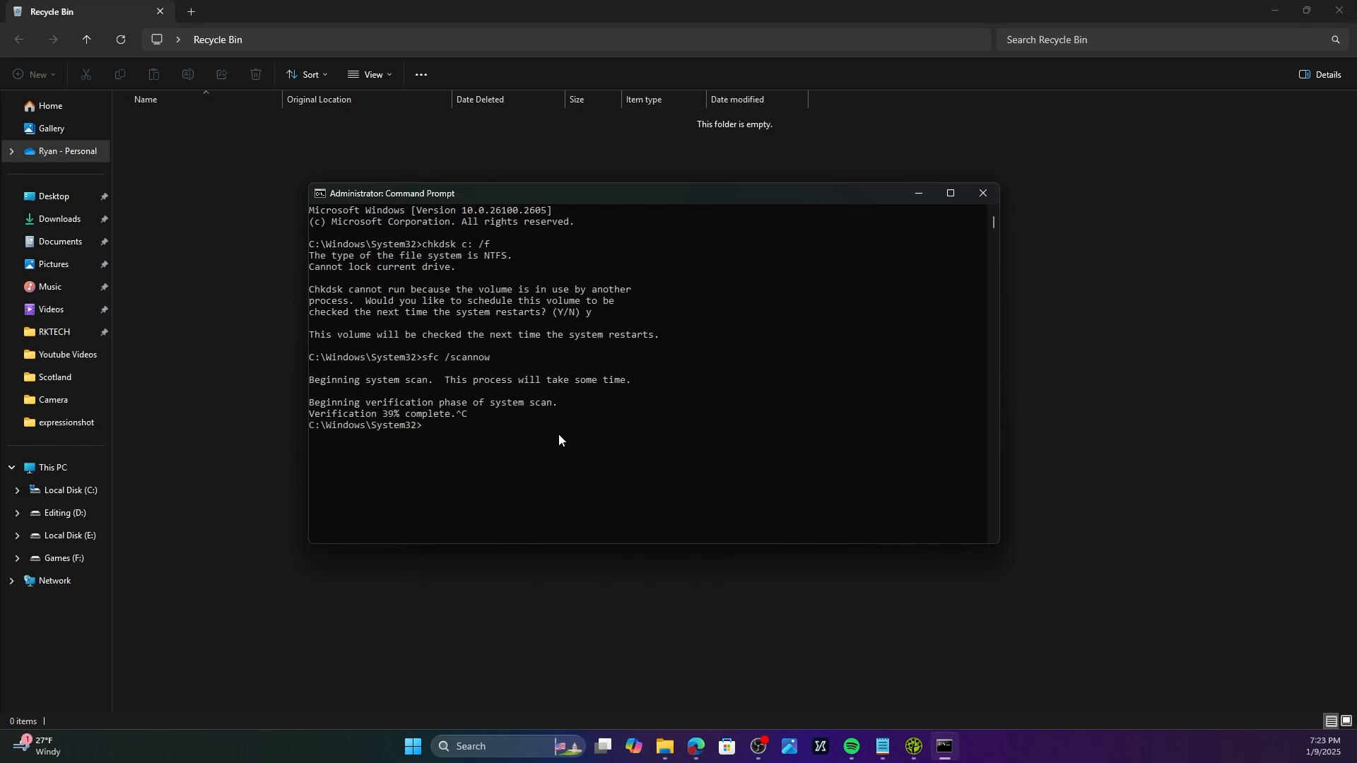
key(Return)
key(Return)
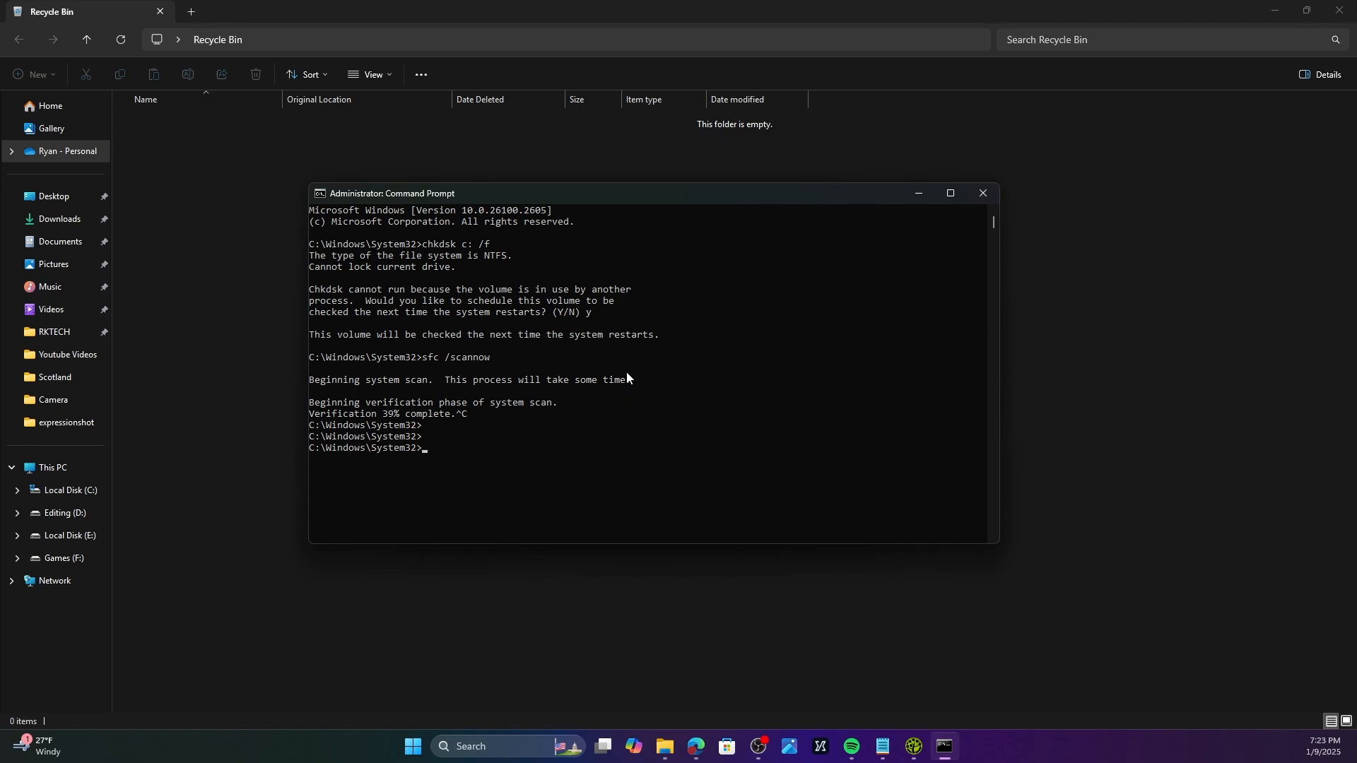
click(616, 471)
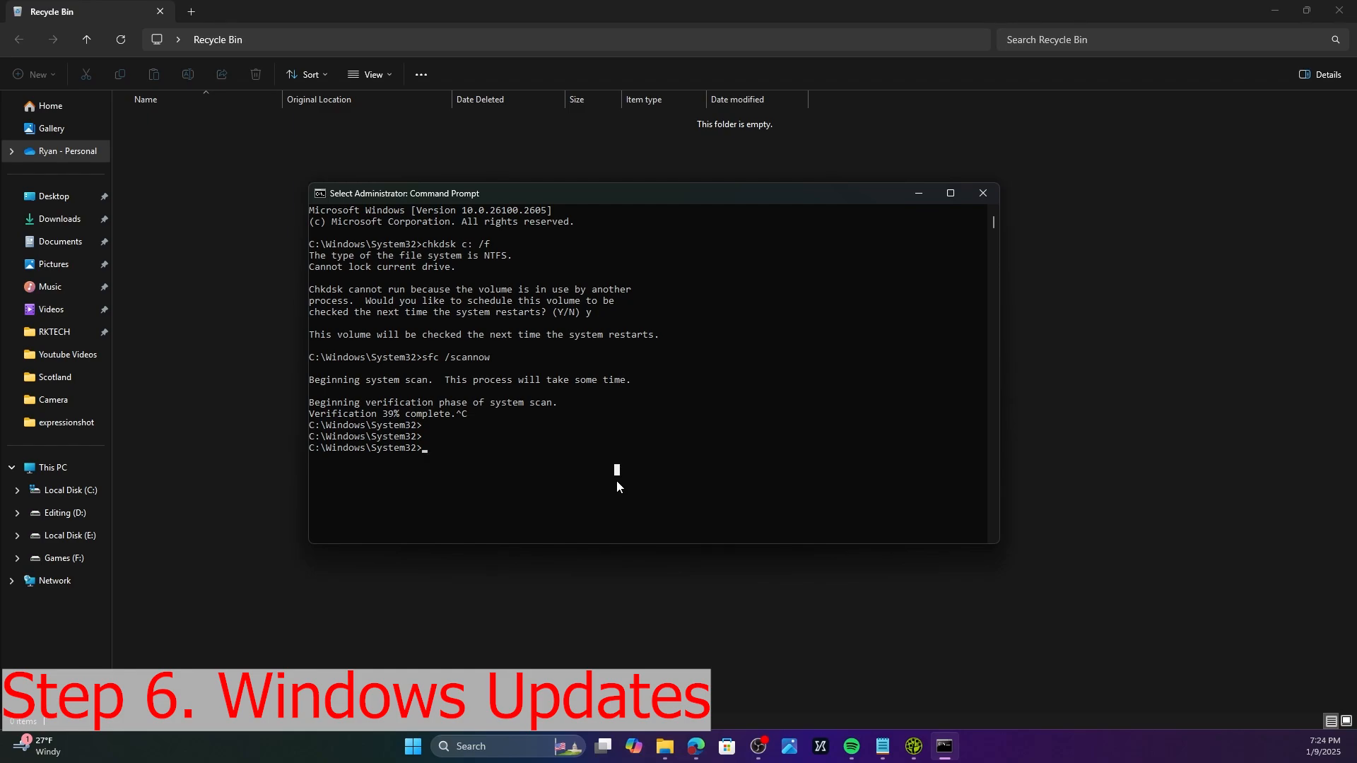
- Open the Windows Update page in Settings and check for updates
key(super)
click(863, 333)
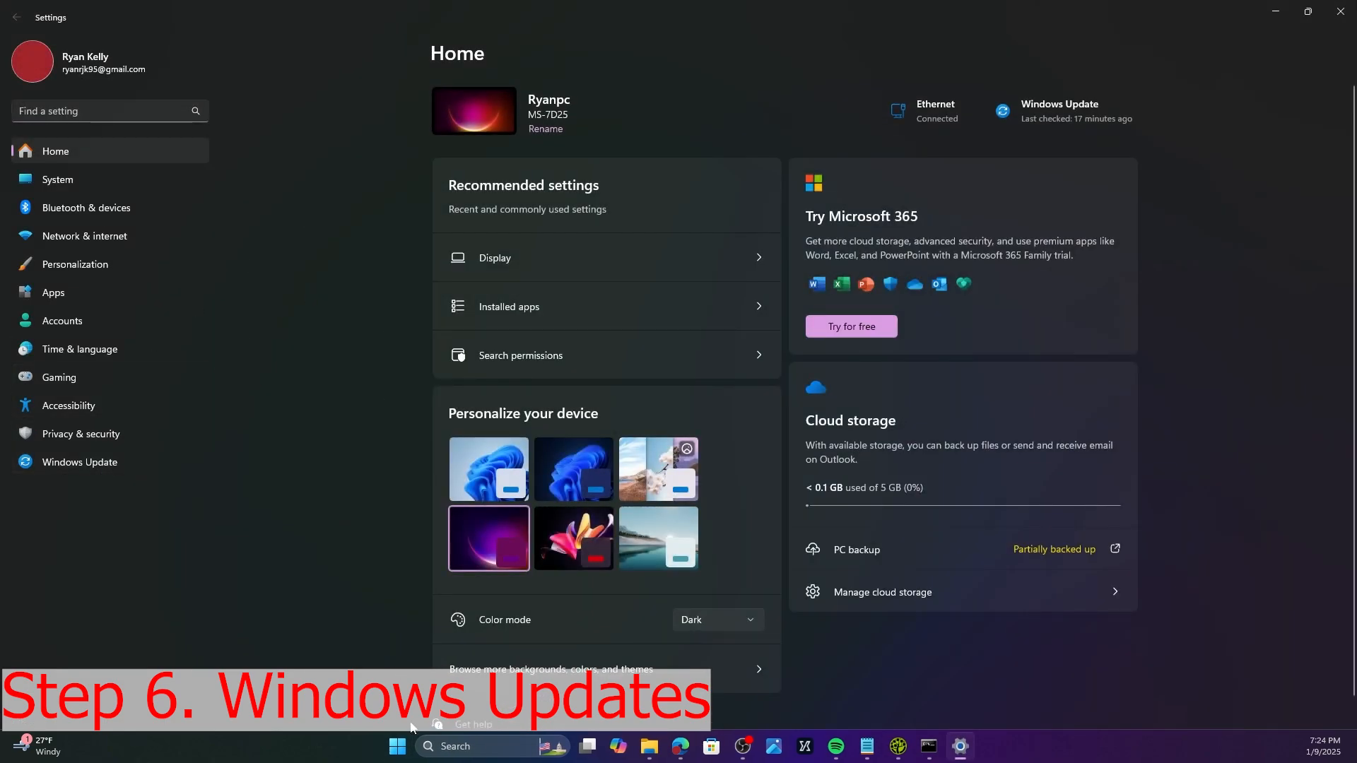
click(405, 755)
text(windows upda)
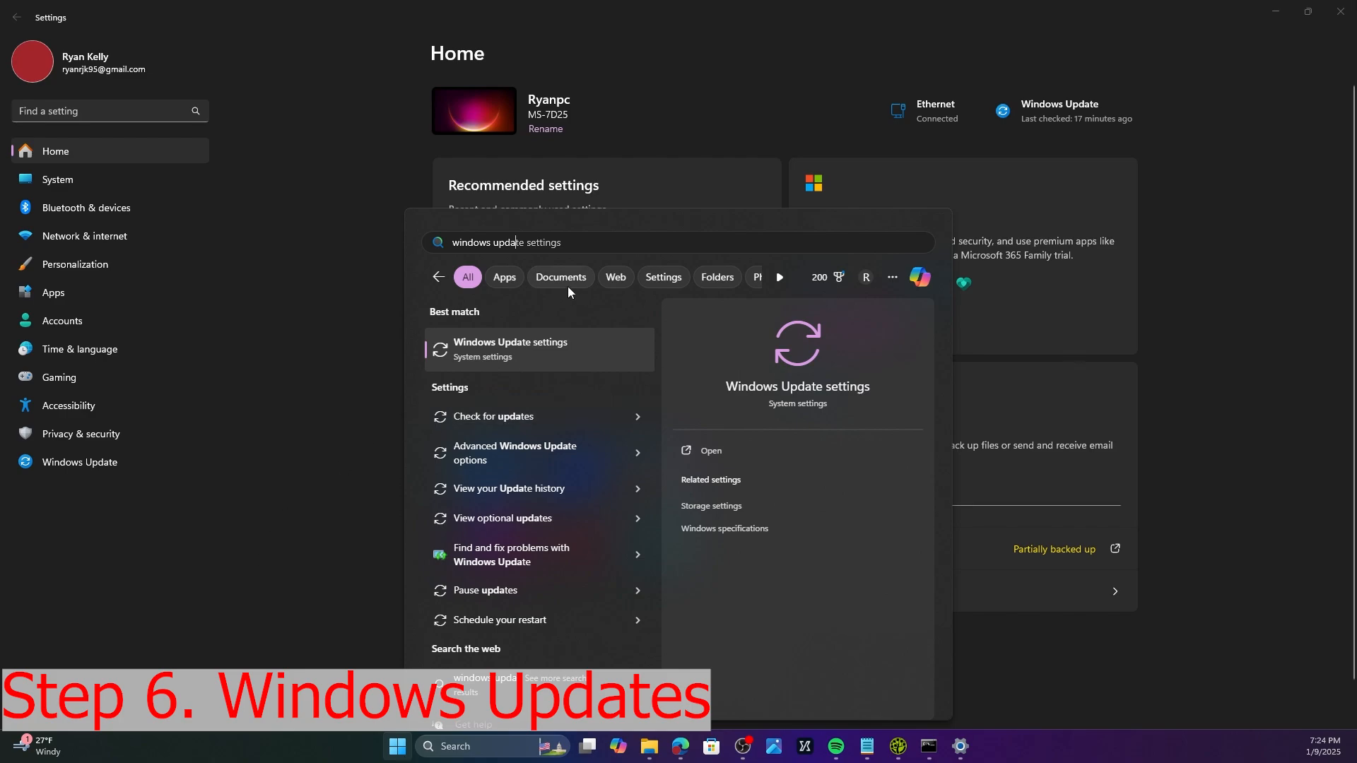
click(80, 463)
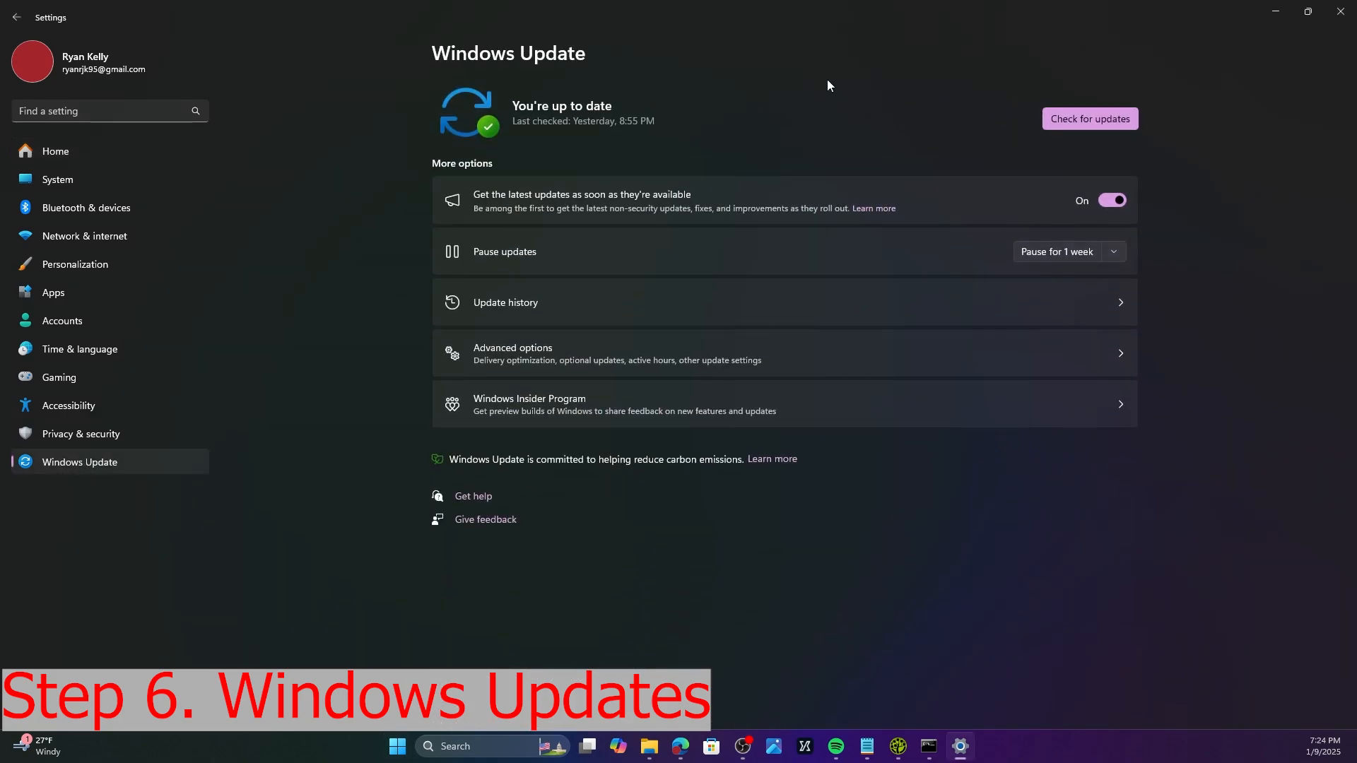
click(1103, 117)
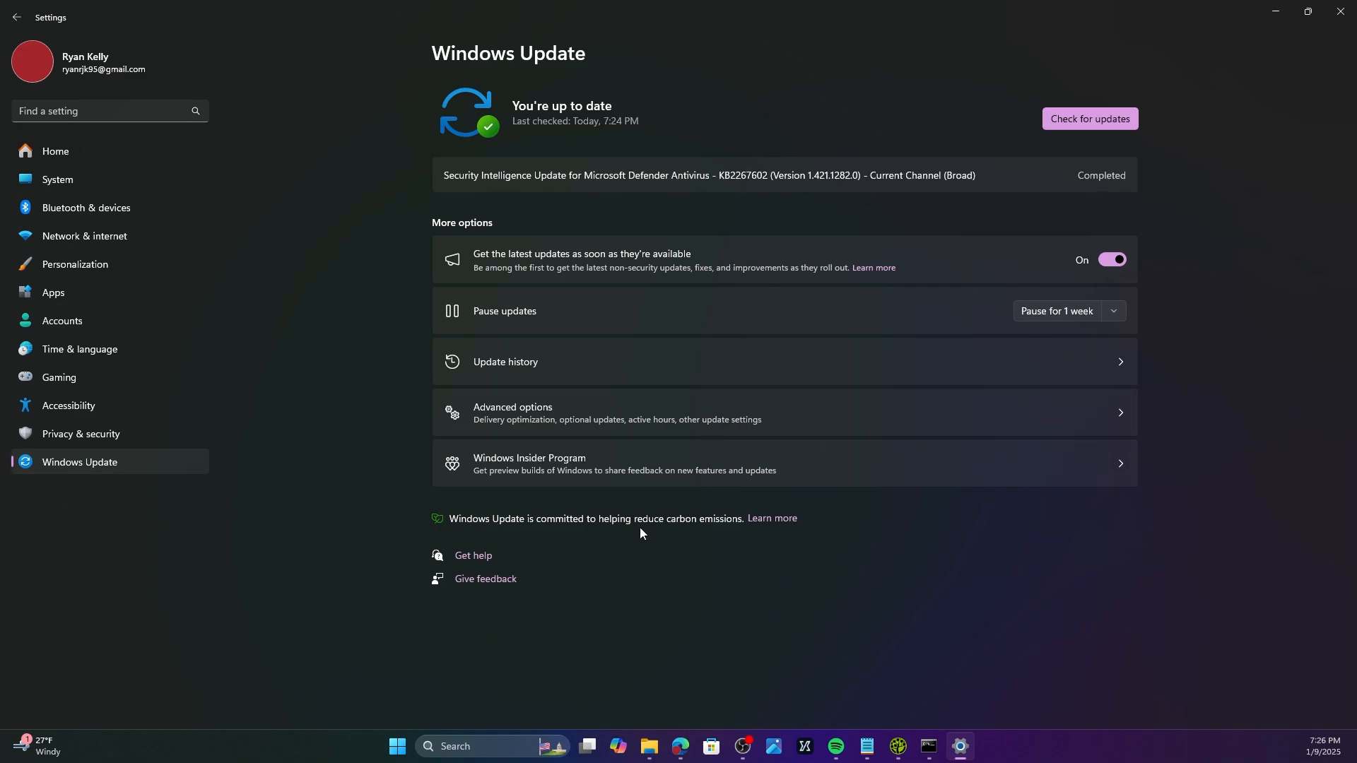
- Search for device manager, open Device Manager and move its window fully into view
click(398, 749)
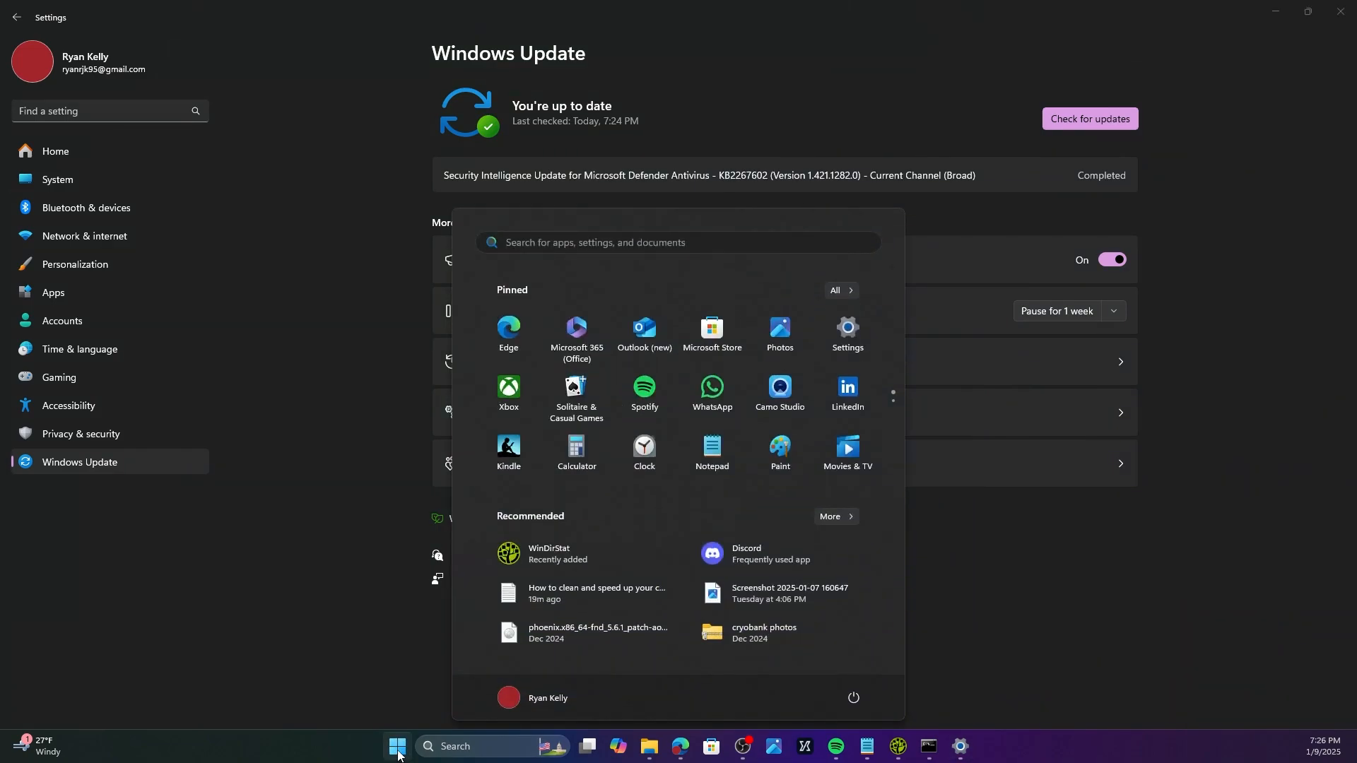
text(device manager)
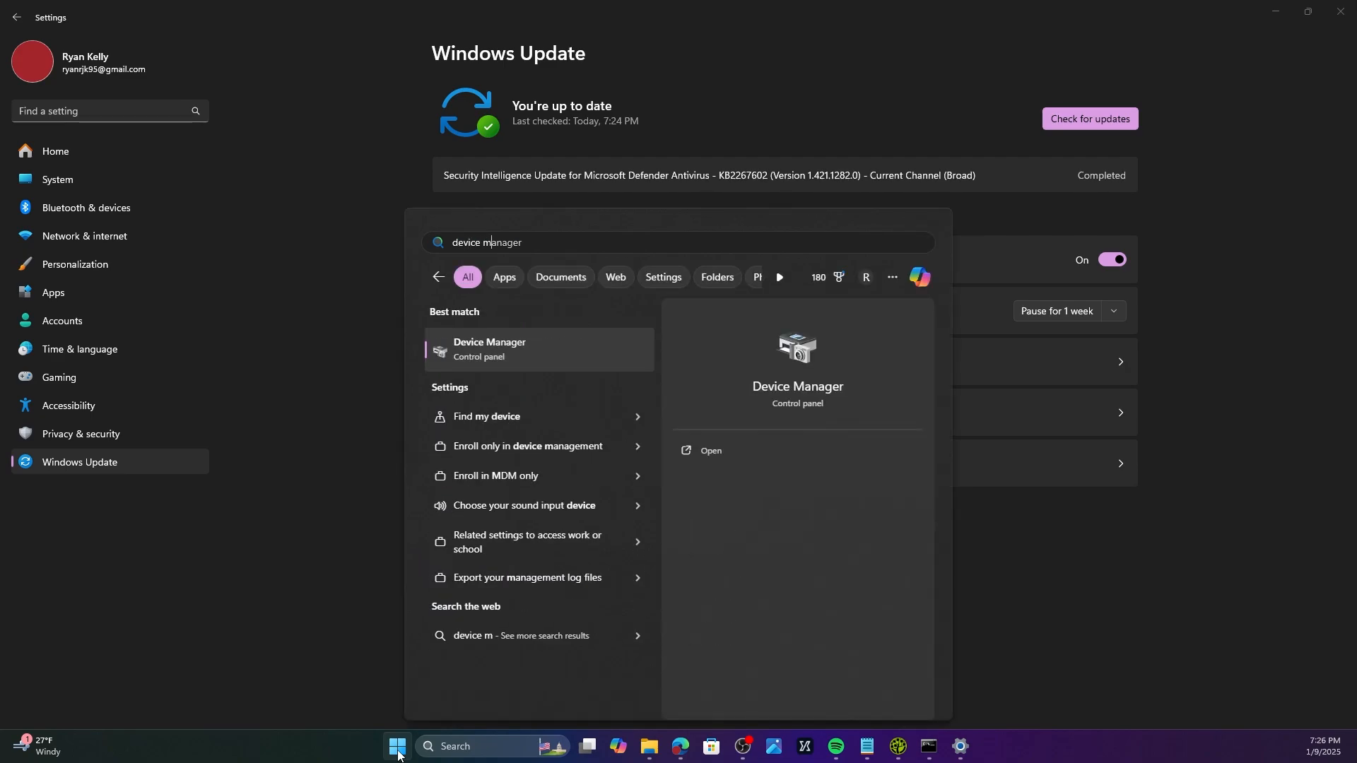
key(Return)
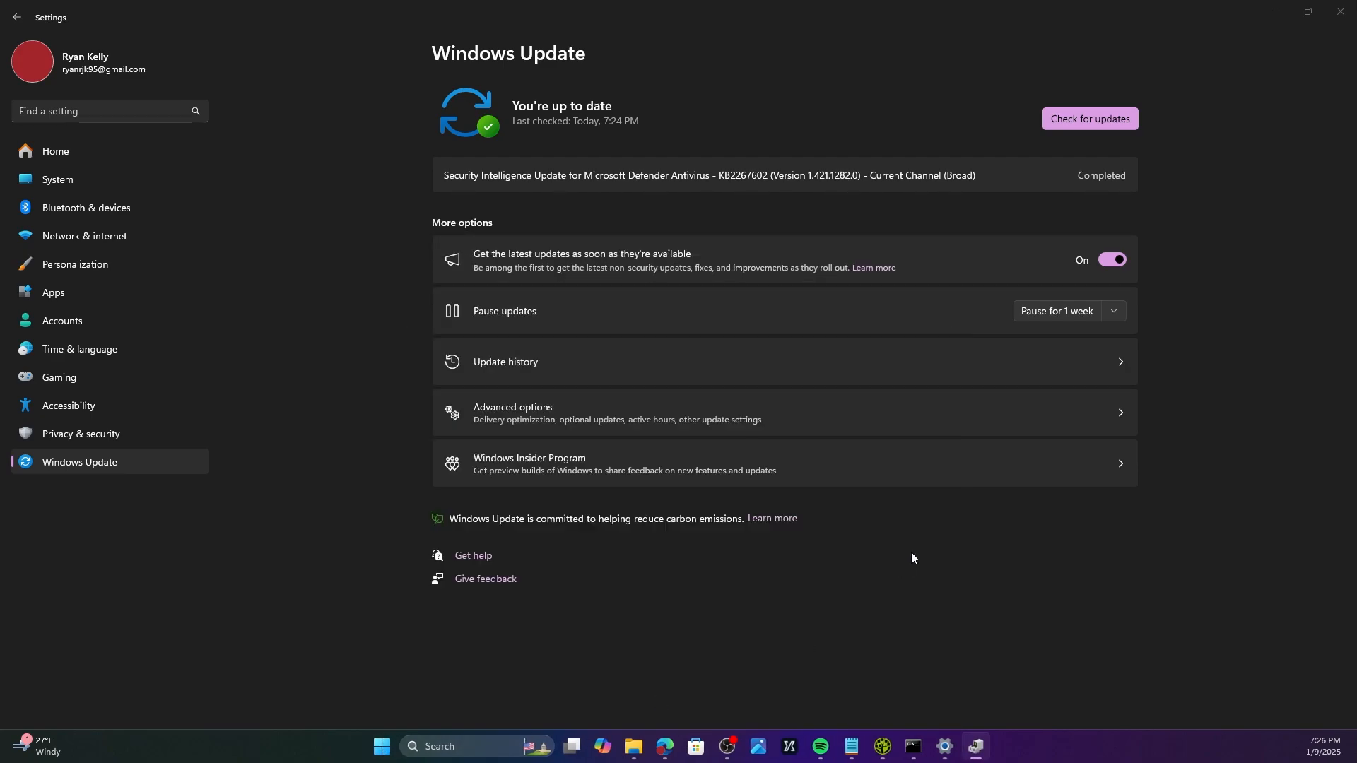
drag(1356, 102, 617, 167)
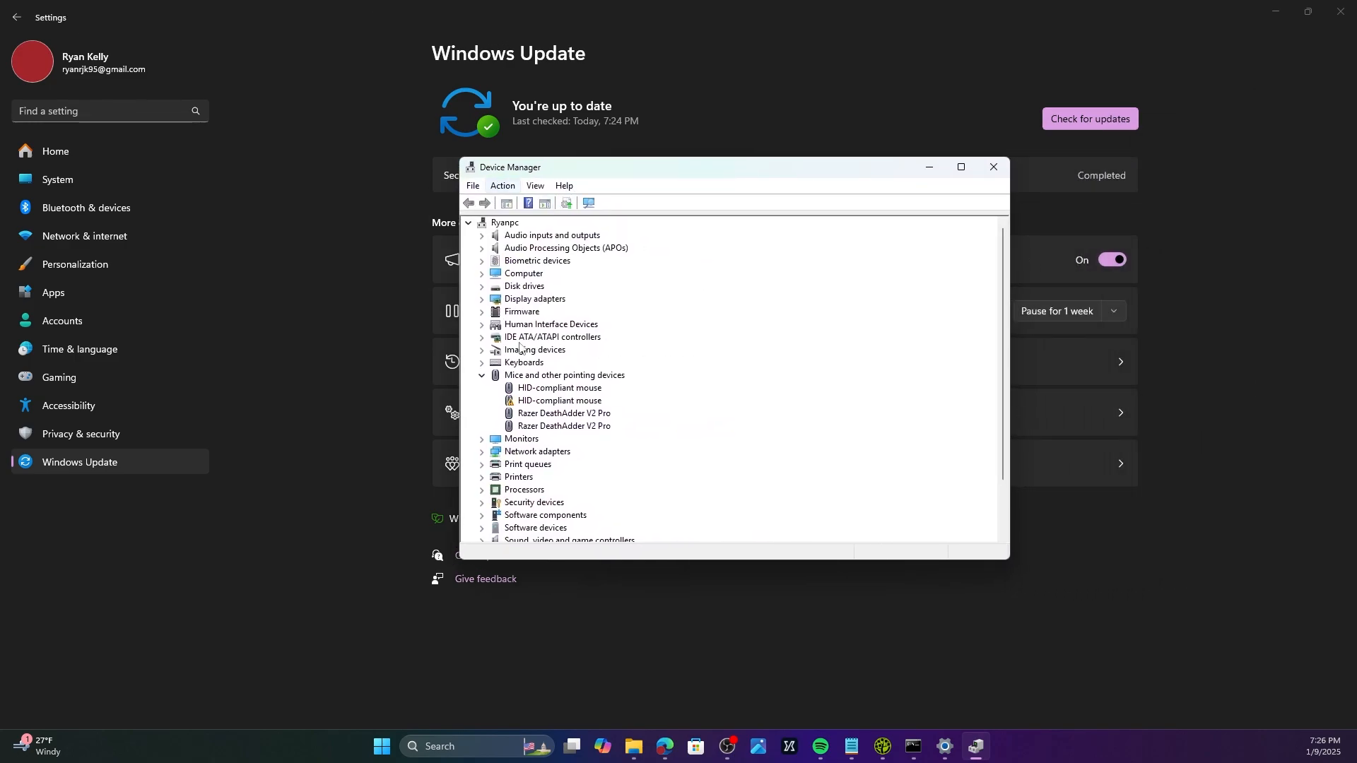
- Collapse the mice category, expand Display adapters in Device Manager and examine the installed graphics adapters
click(482, 376)
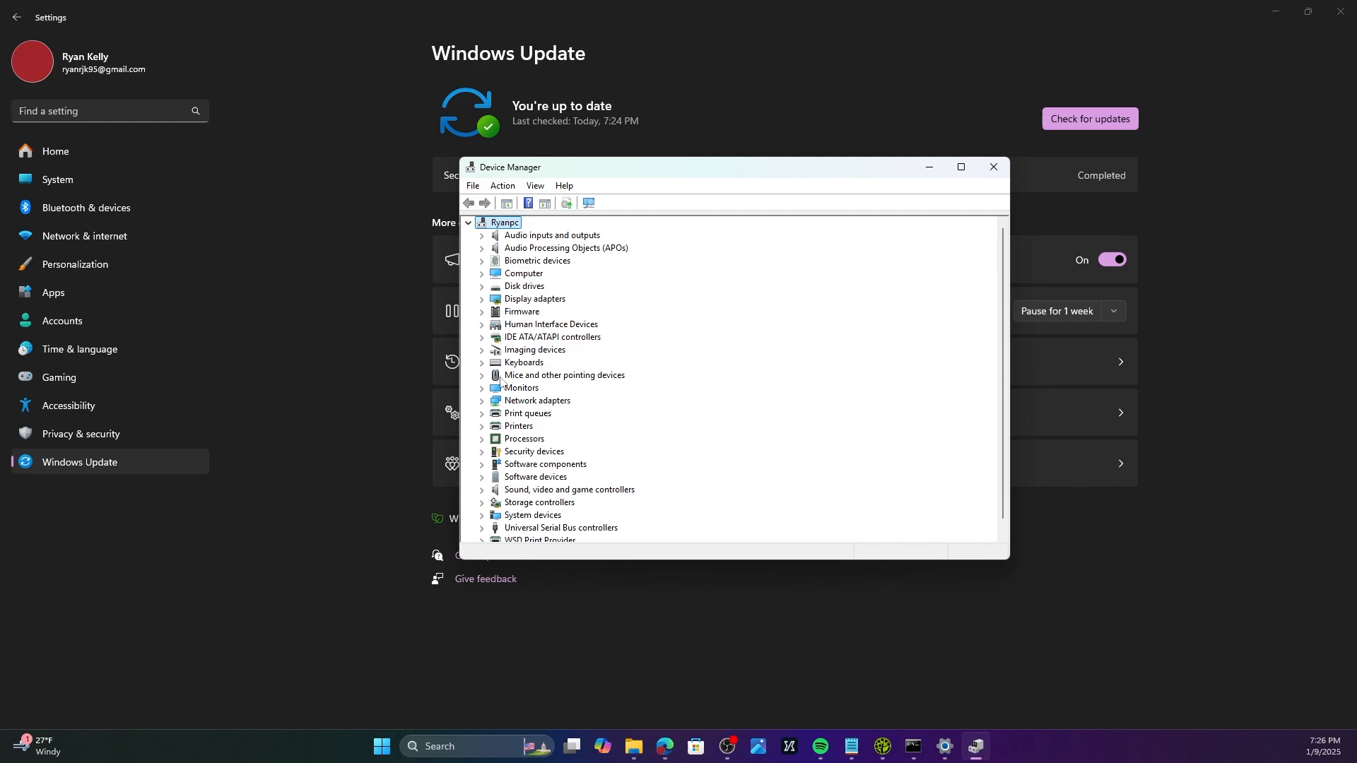
click(482, 299)
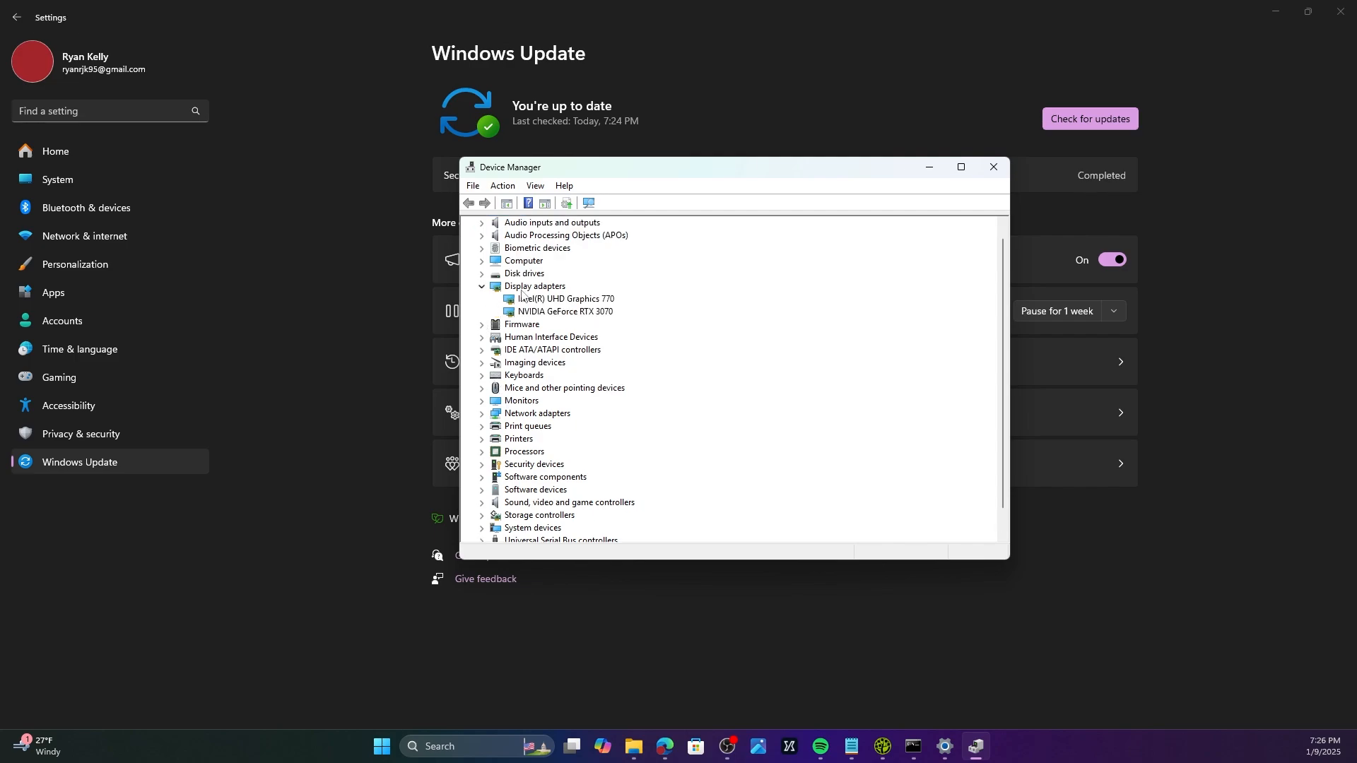
click(523, 287)
drag(513, 178, 544, 195)
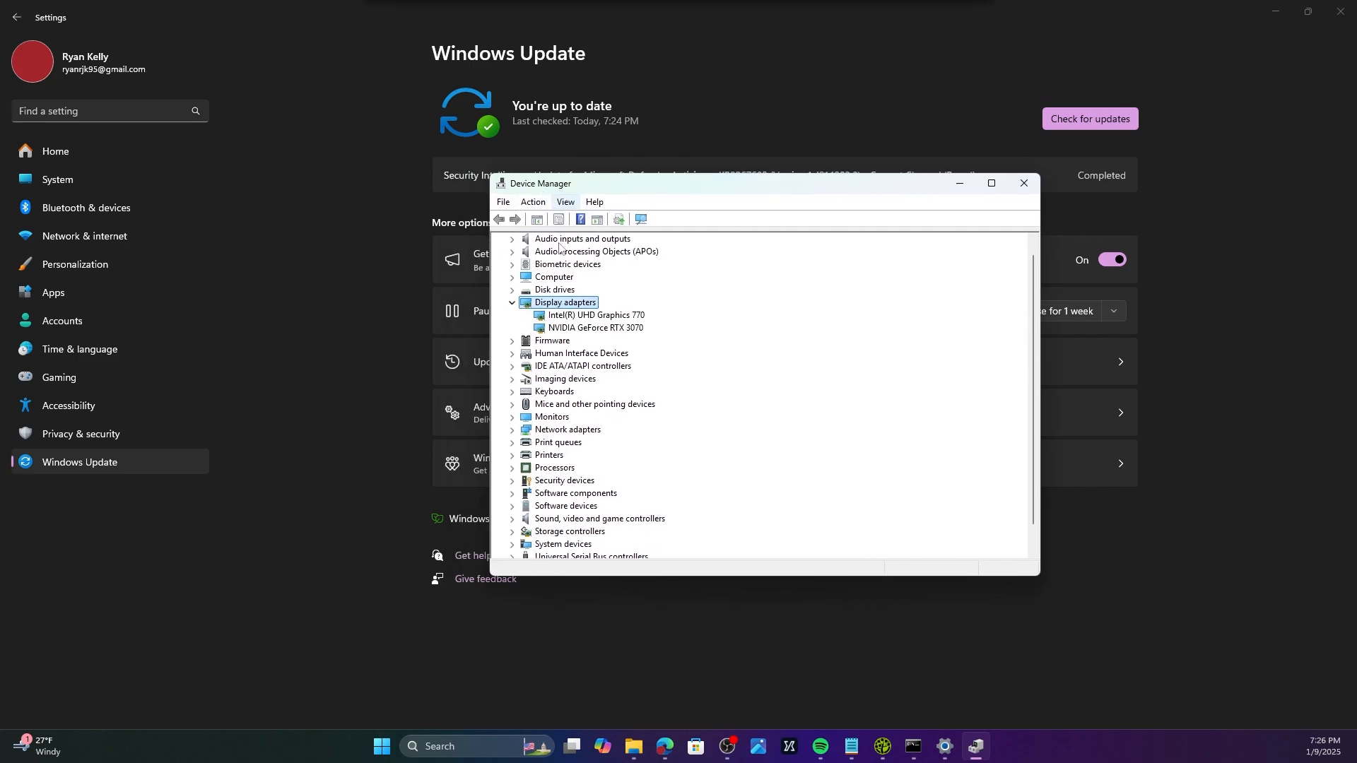
scroll(558, 247, up, 1)
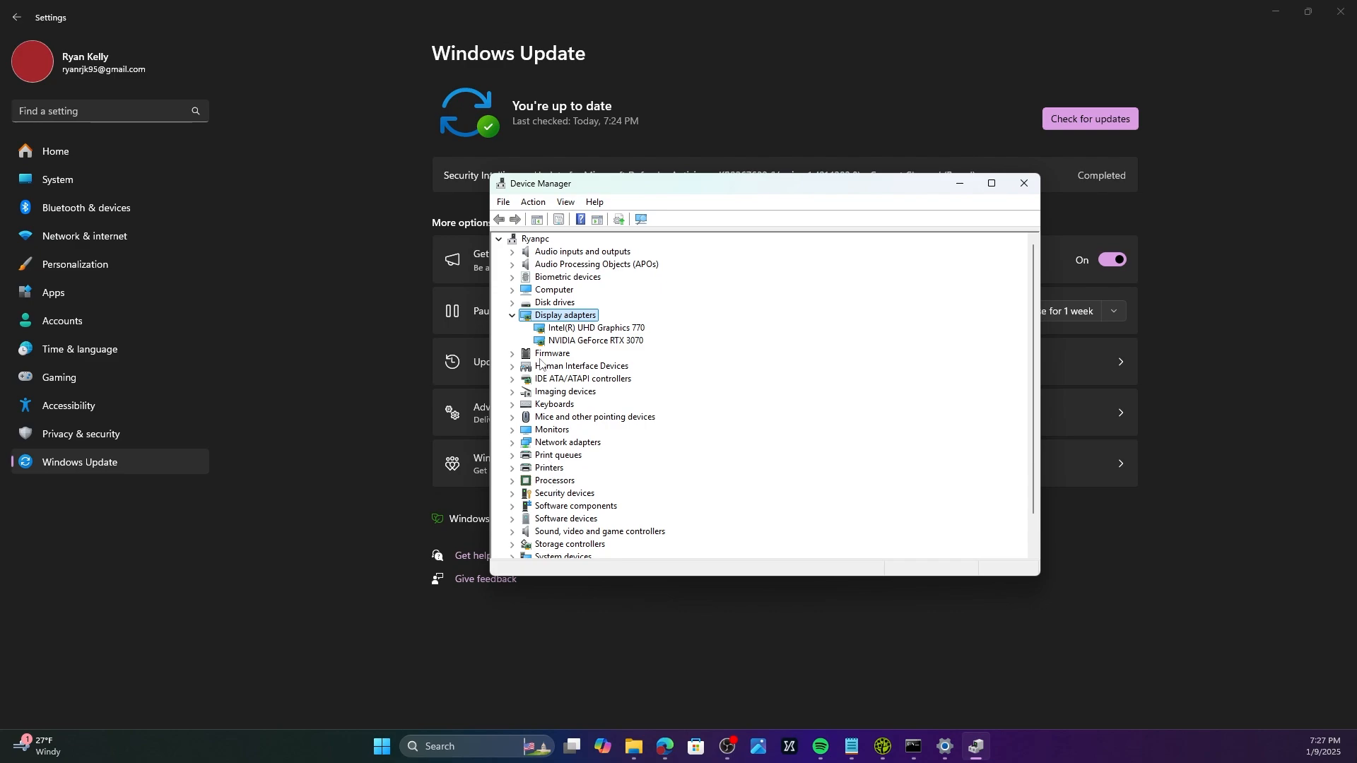
click(512, 316)
click(512, 316)
click(586, 331)
click(610, 343)
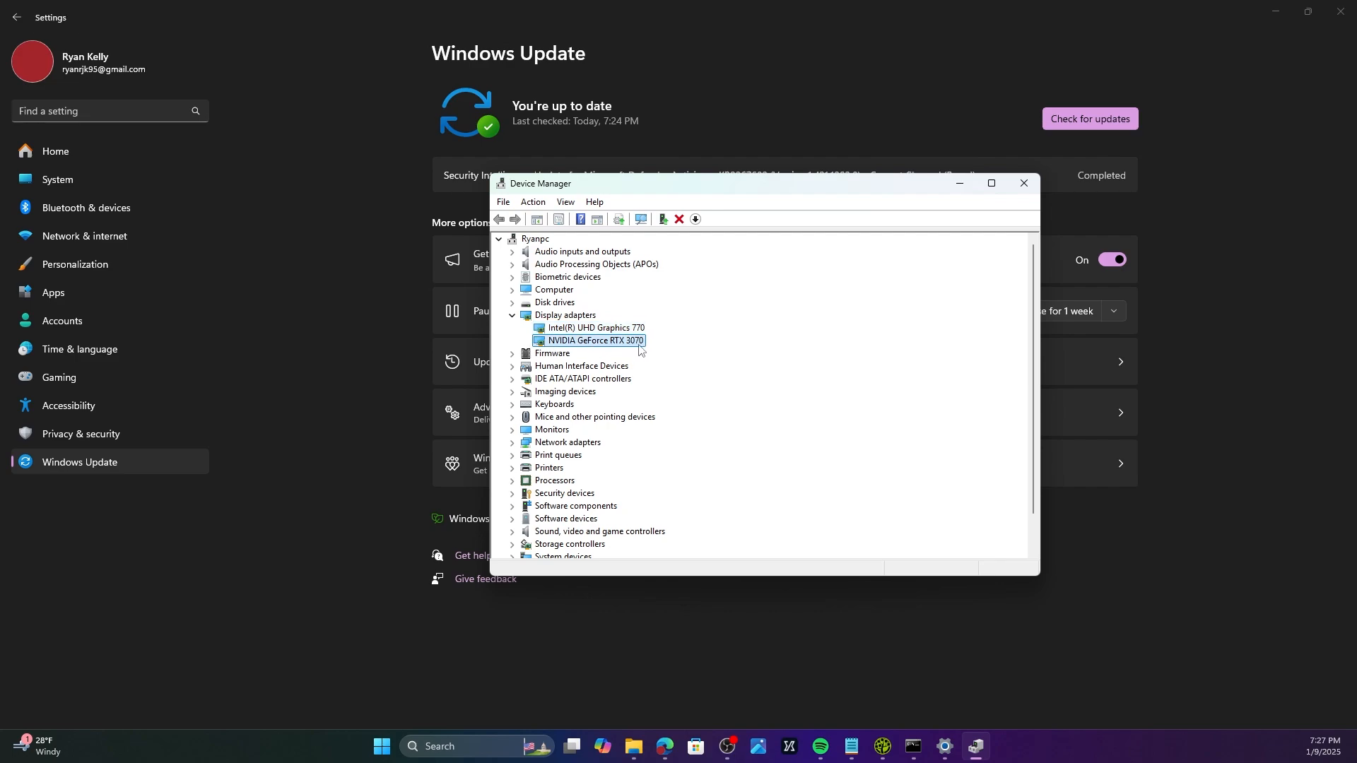
click(605, 329)
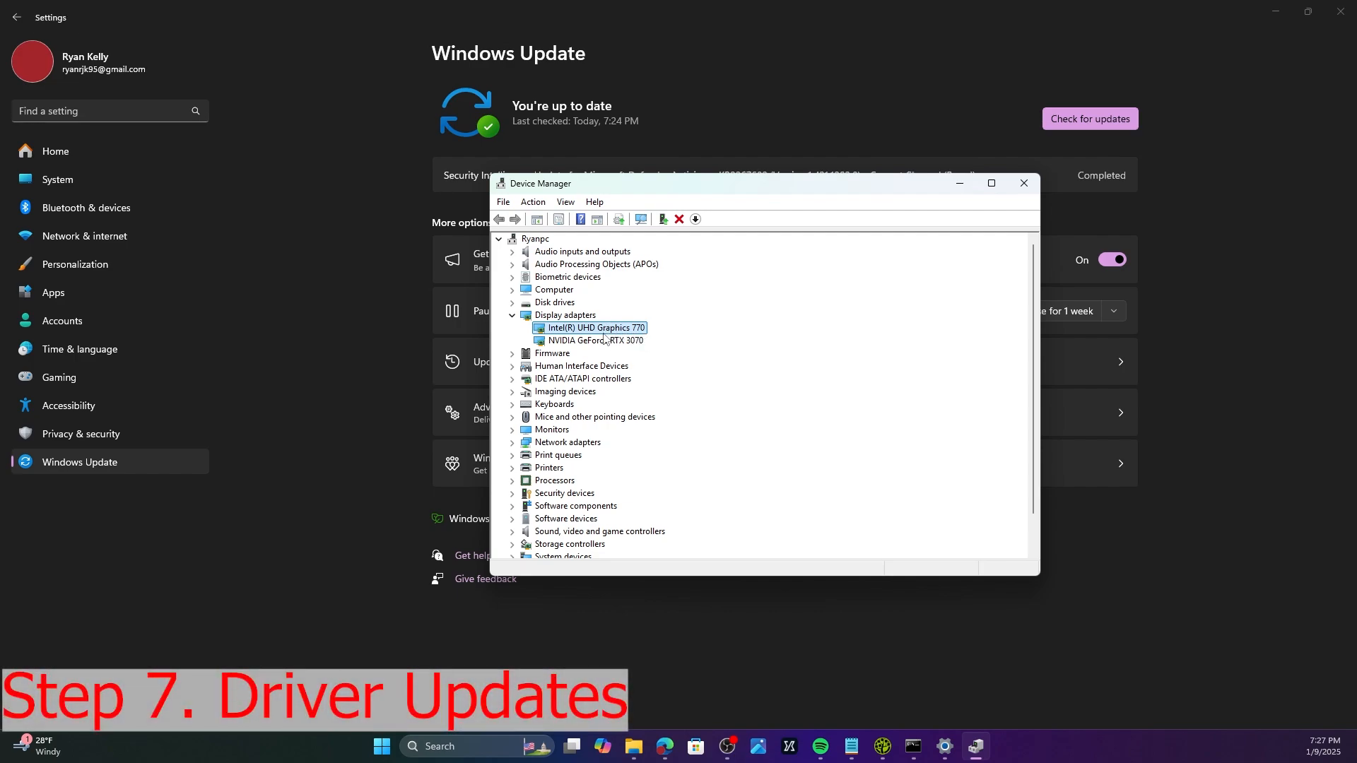
click(598, 341)
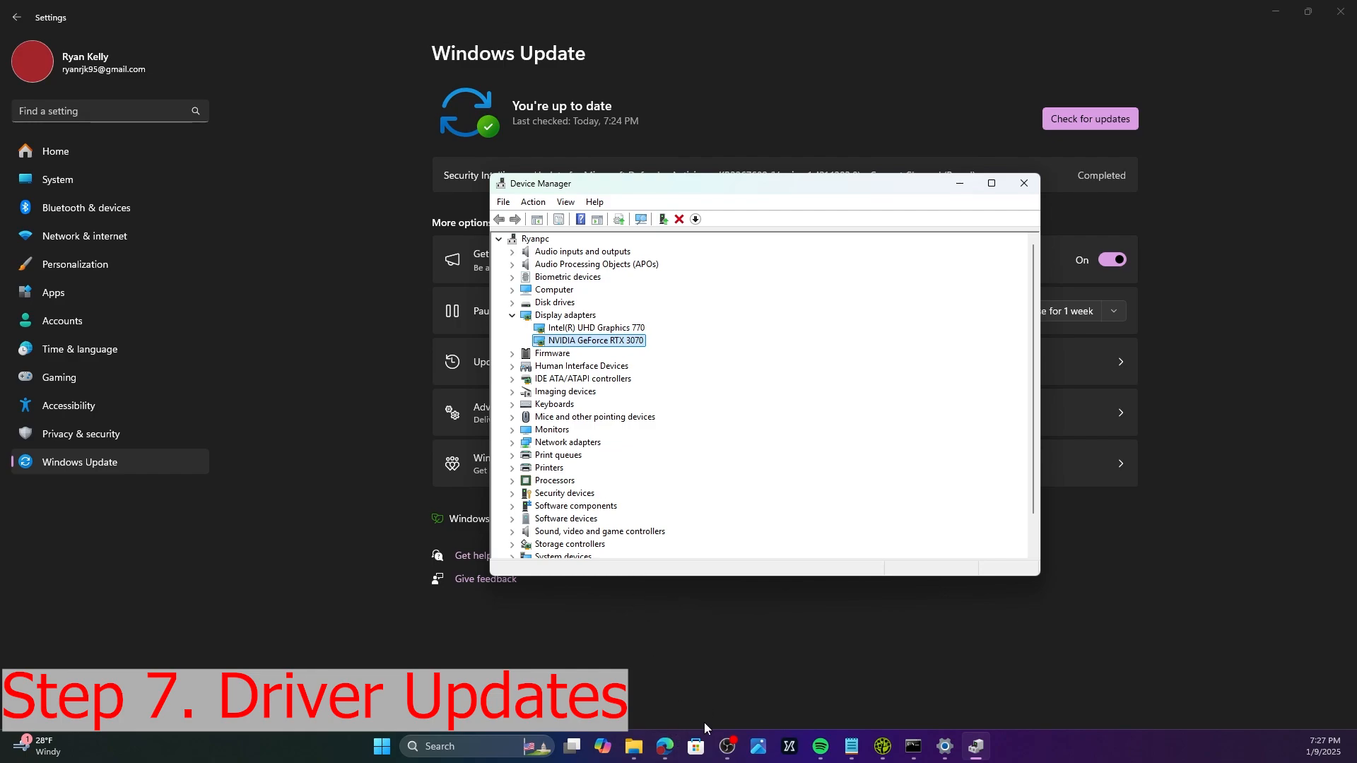
- Switch to Microsoft Edge and search the web for nvidia graphics driver
click(665, 747)
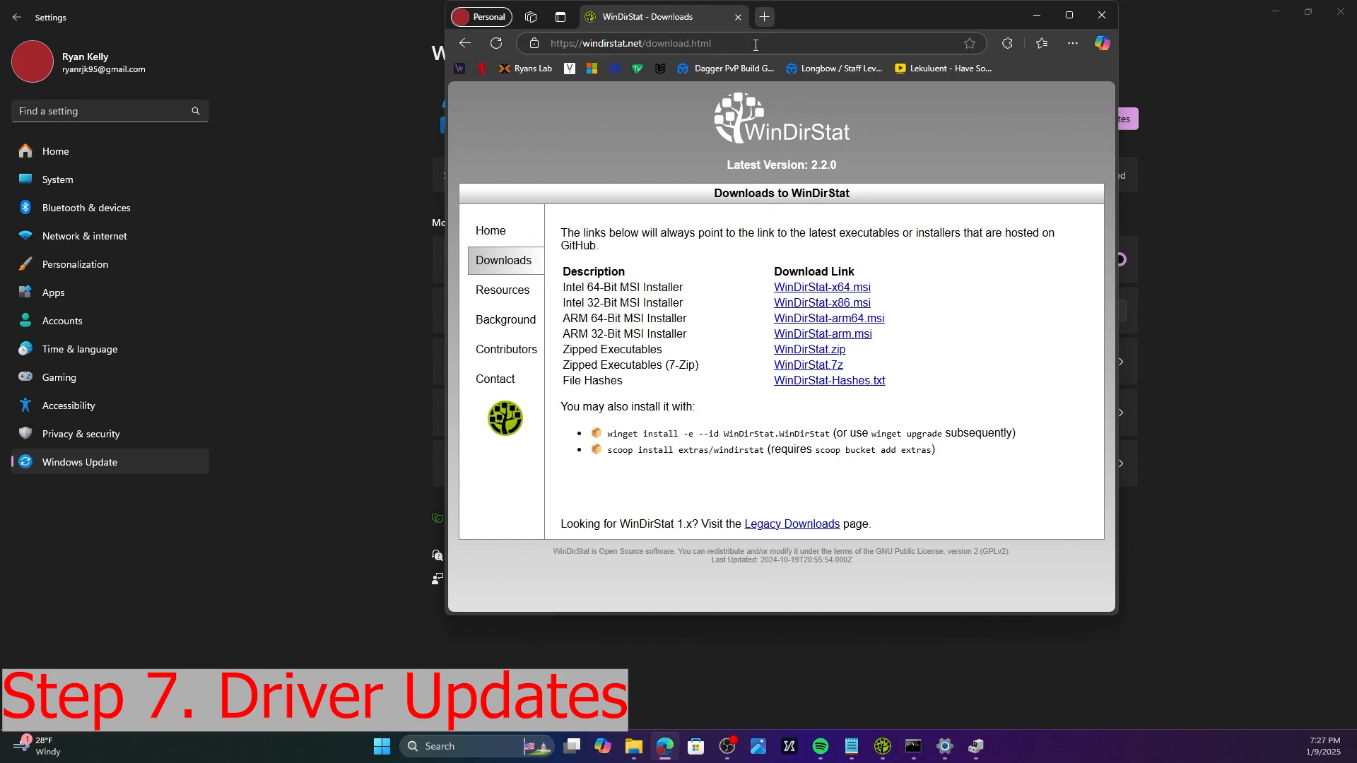
click(754, 46)
text(n)
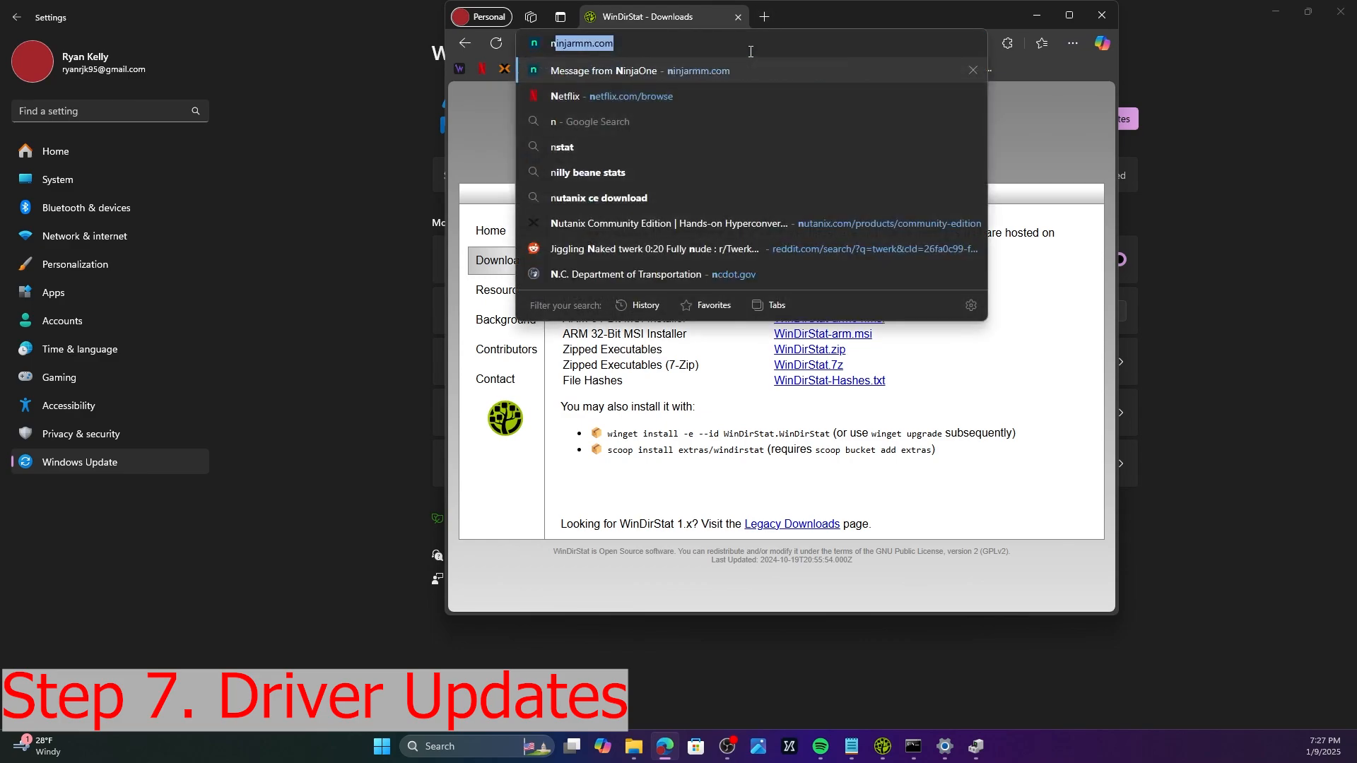
text(vidia grapi)
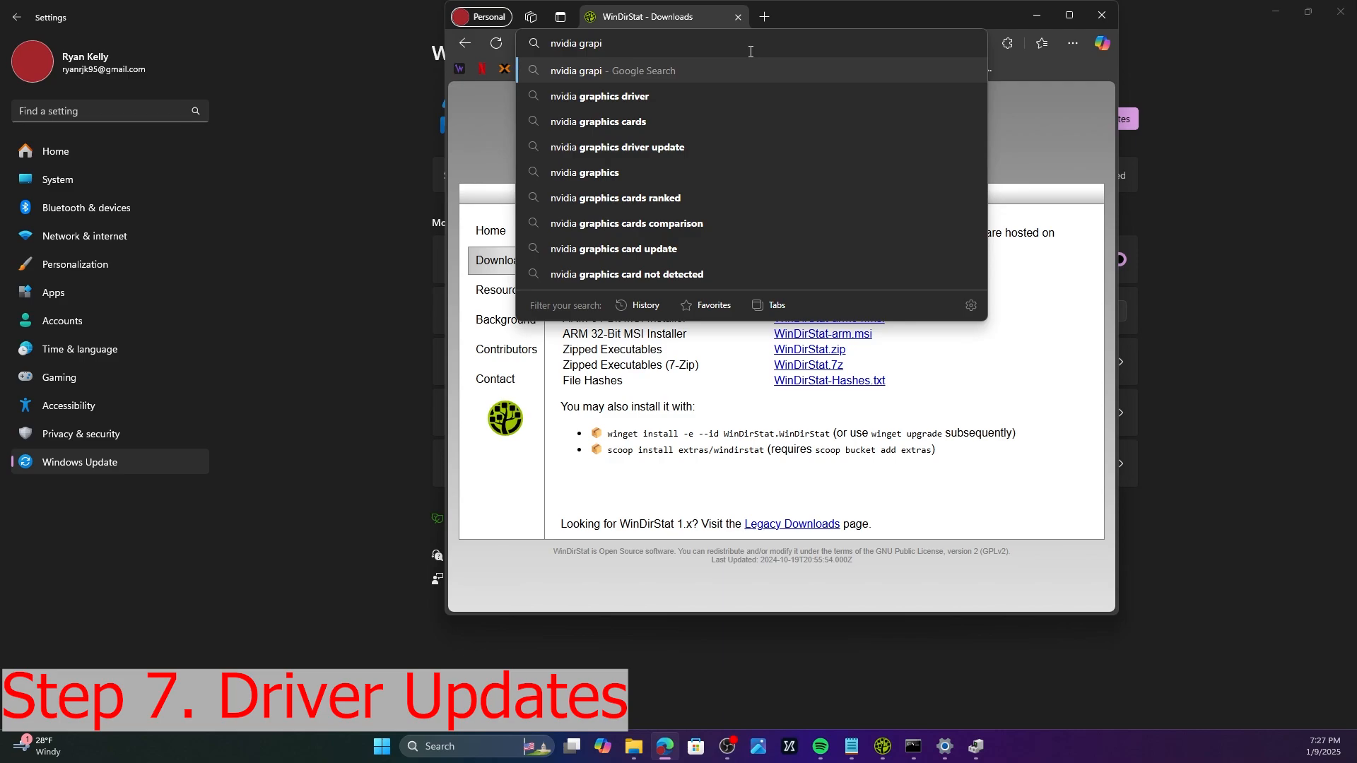
key(Down)
key(Return)
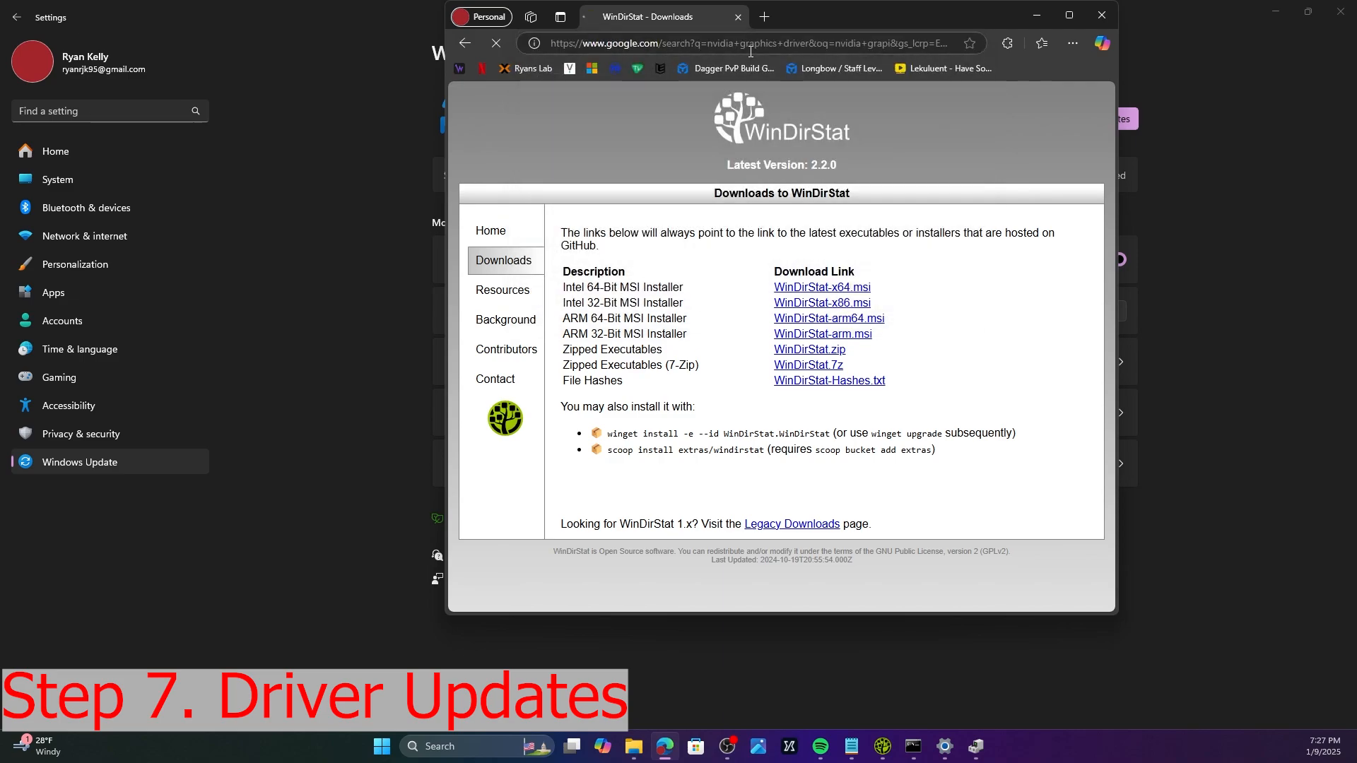
- Open NVIDIA's official drivers page and run a manual driver search for the GeForce RTX 3070 on Windows 11
click(735, 254)
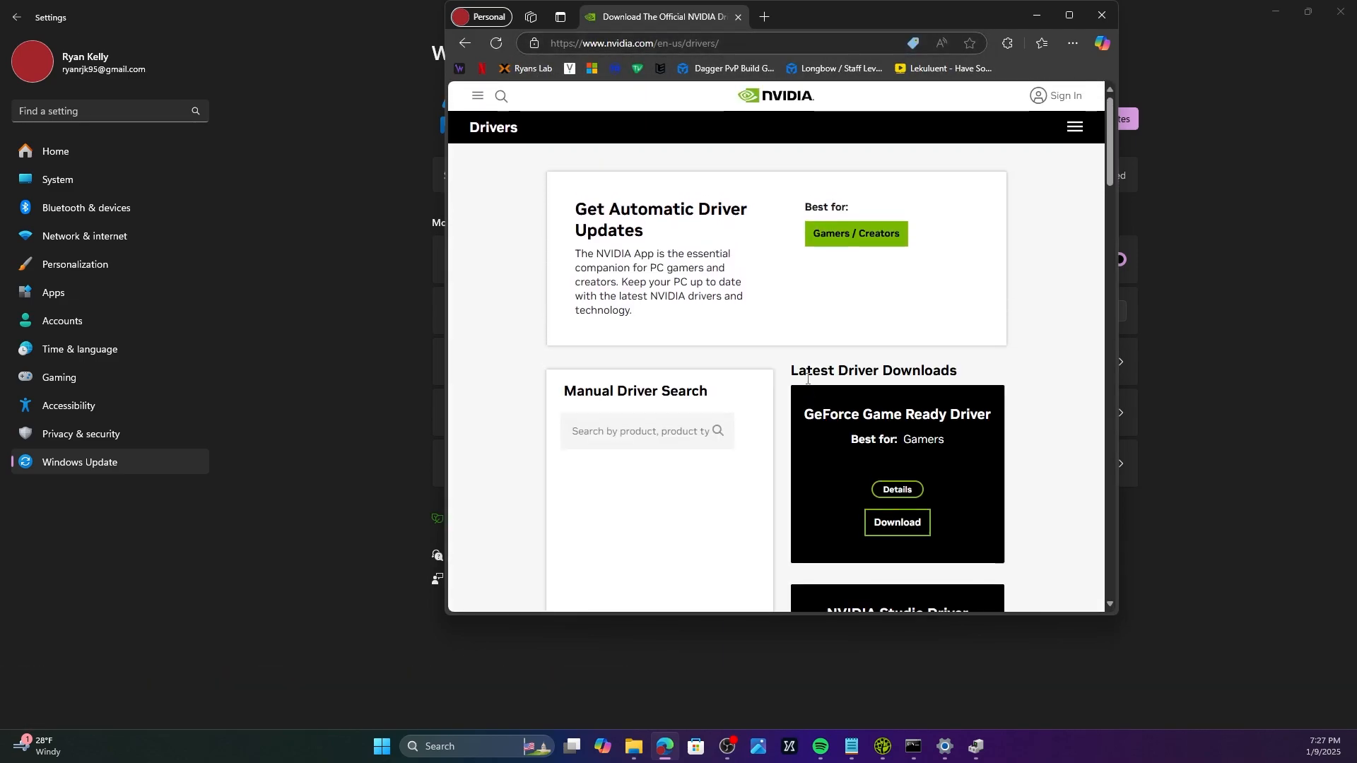
scroll(700, 376, down, 3)
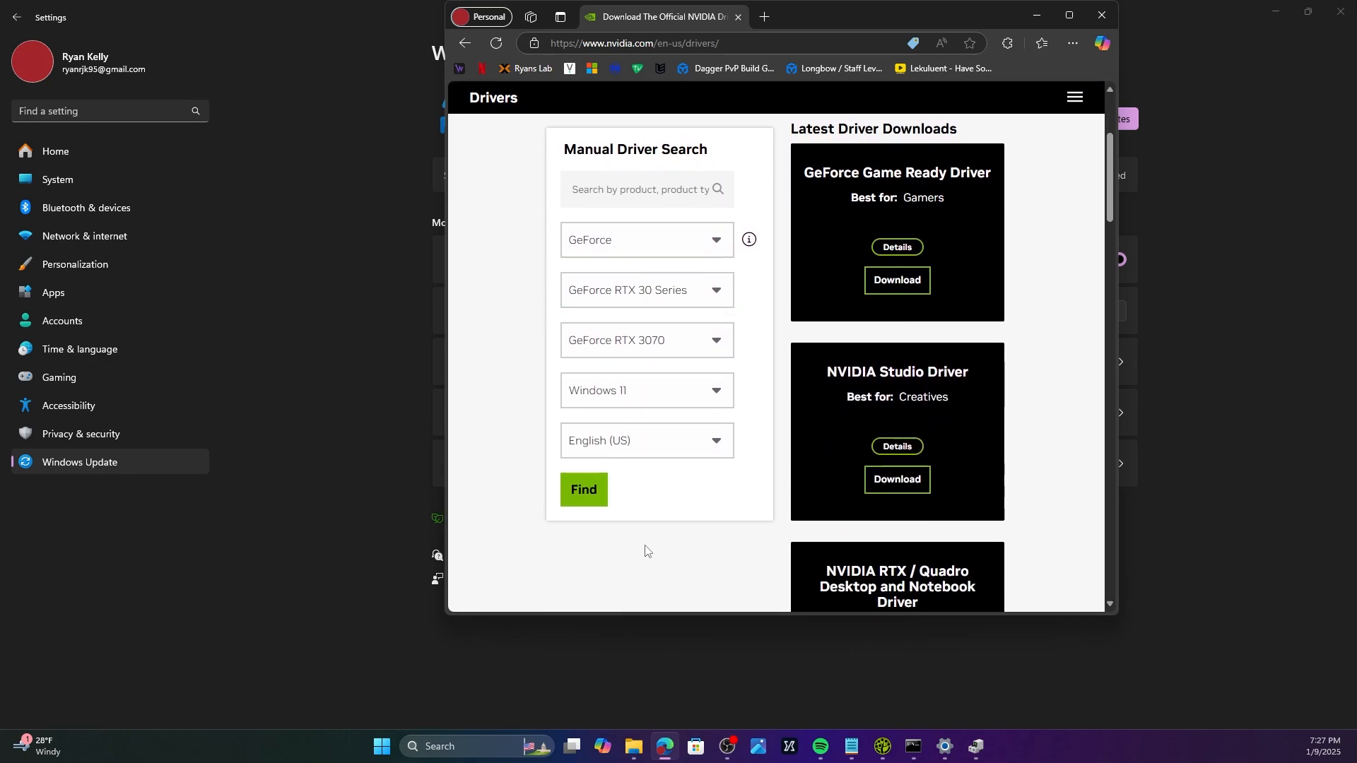
click(604, 499)
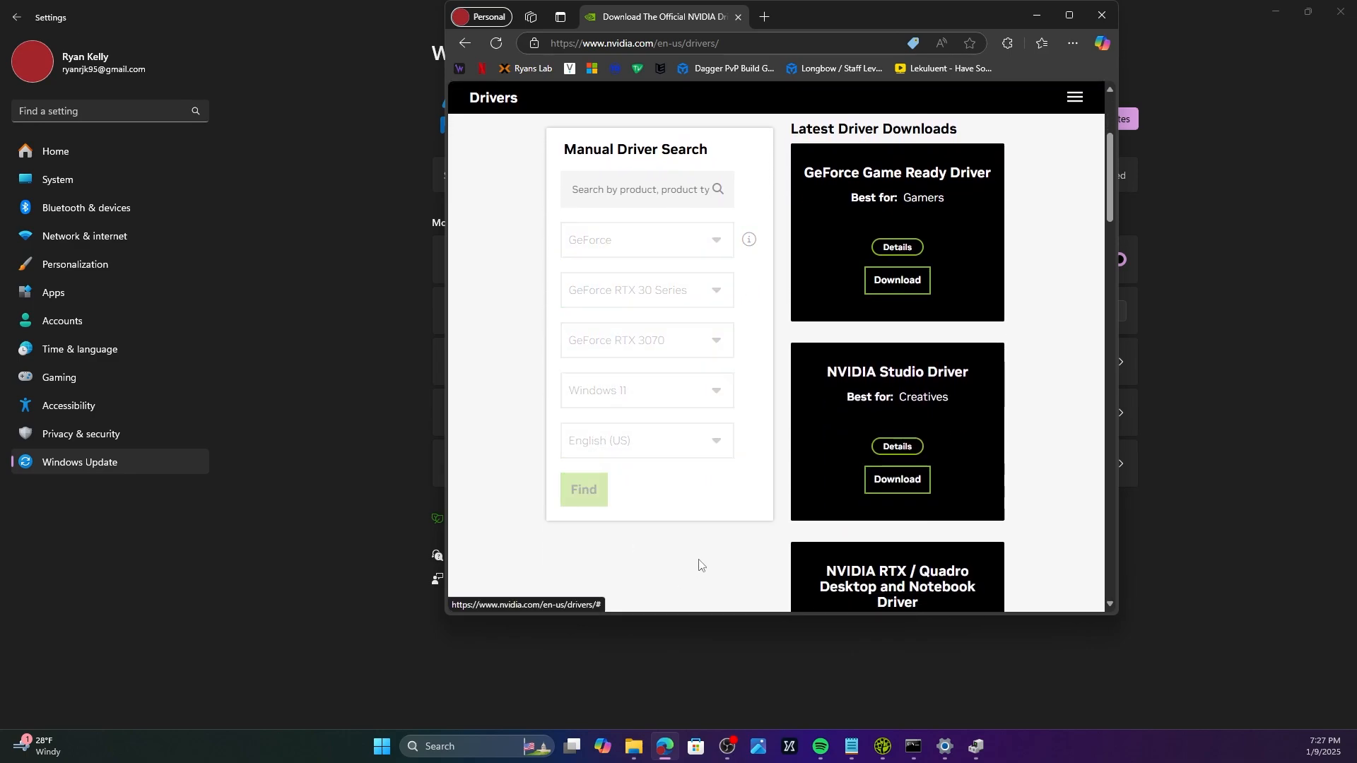
click(738, 16)
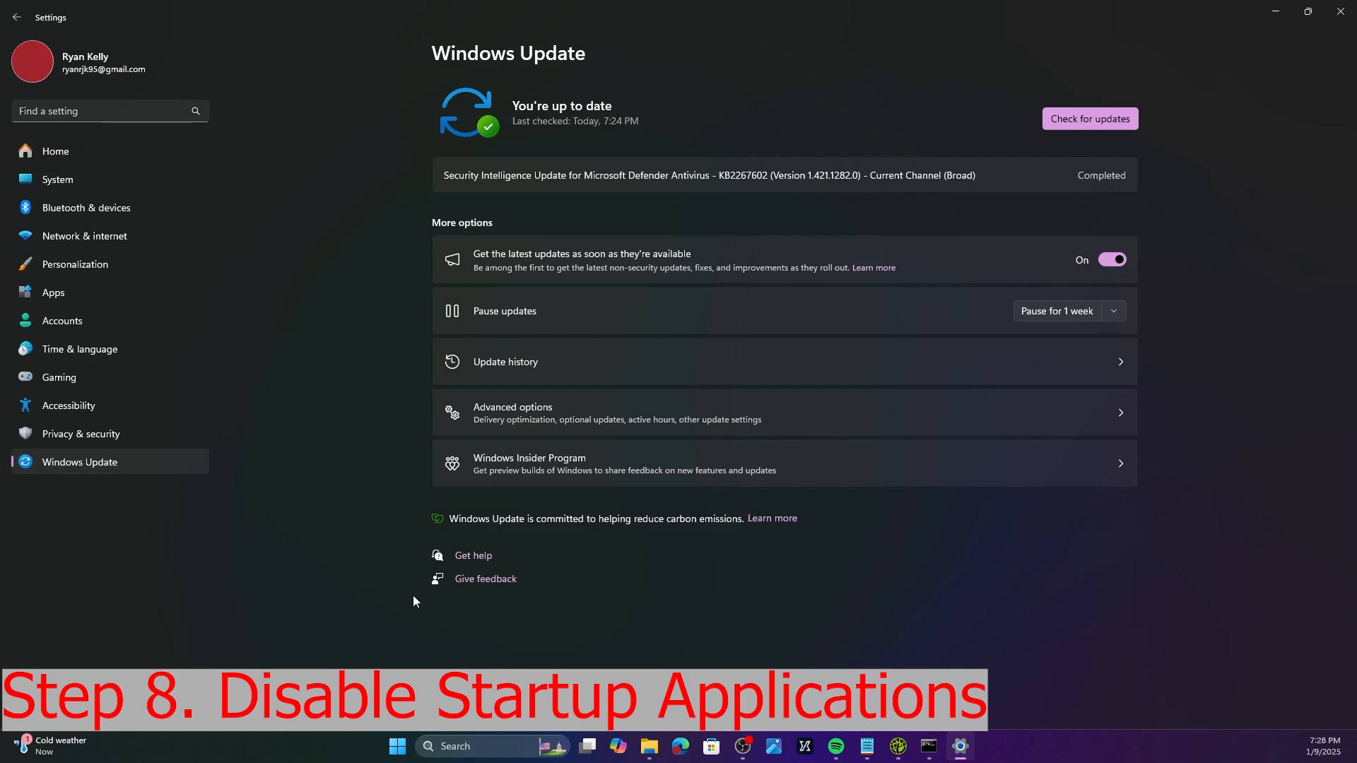
- Open Task Manager over the Windows Update page and shift its window slightly
right_click(386, 748)
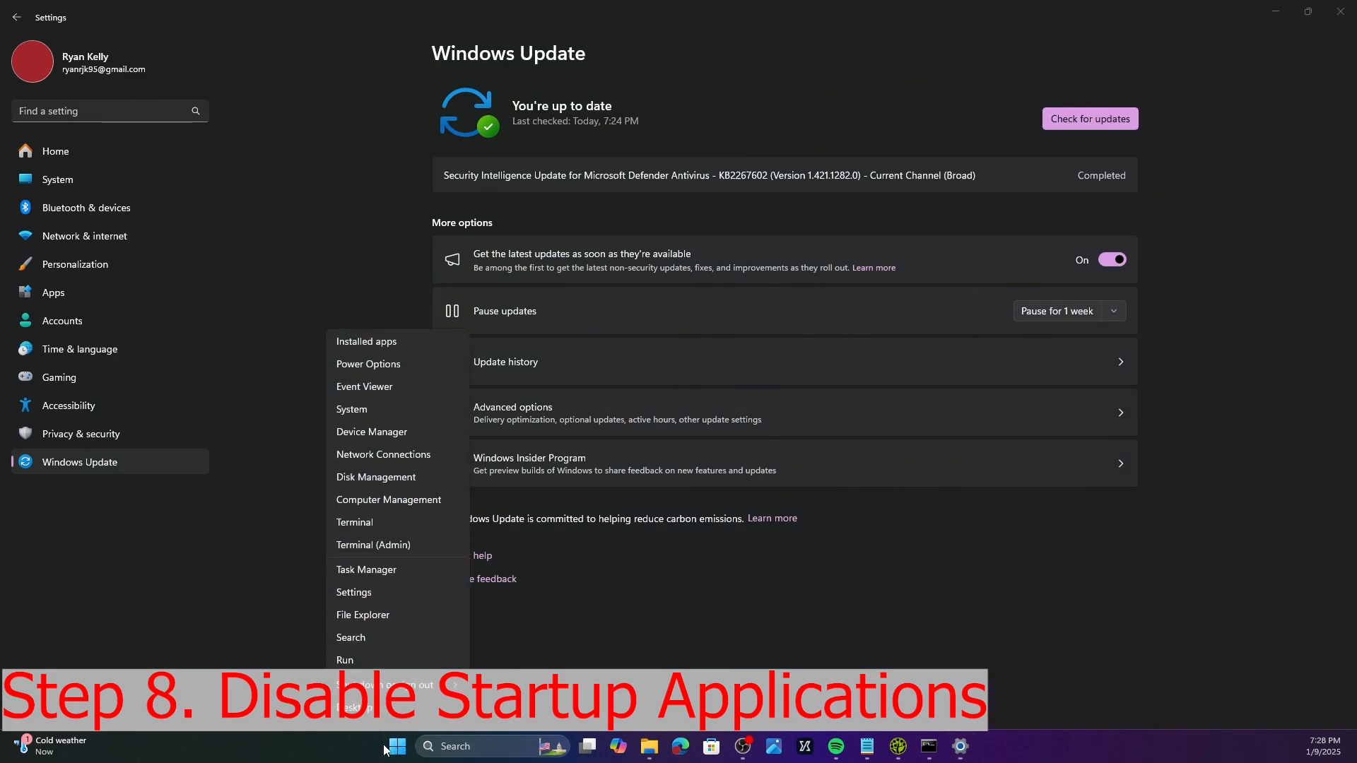
click(385, 570)
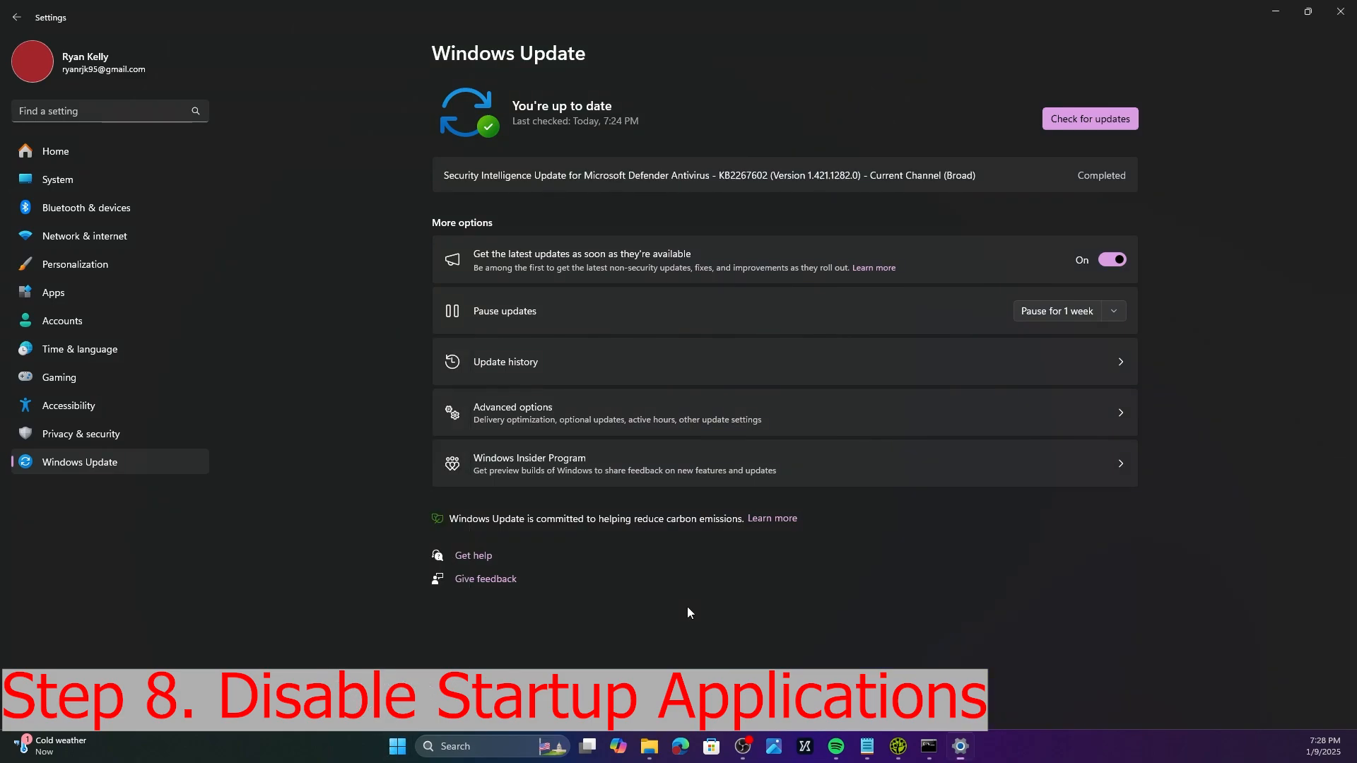
right_click(388, 748)
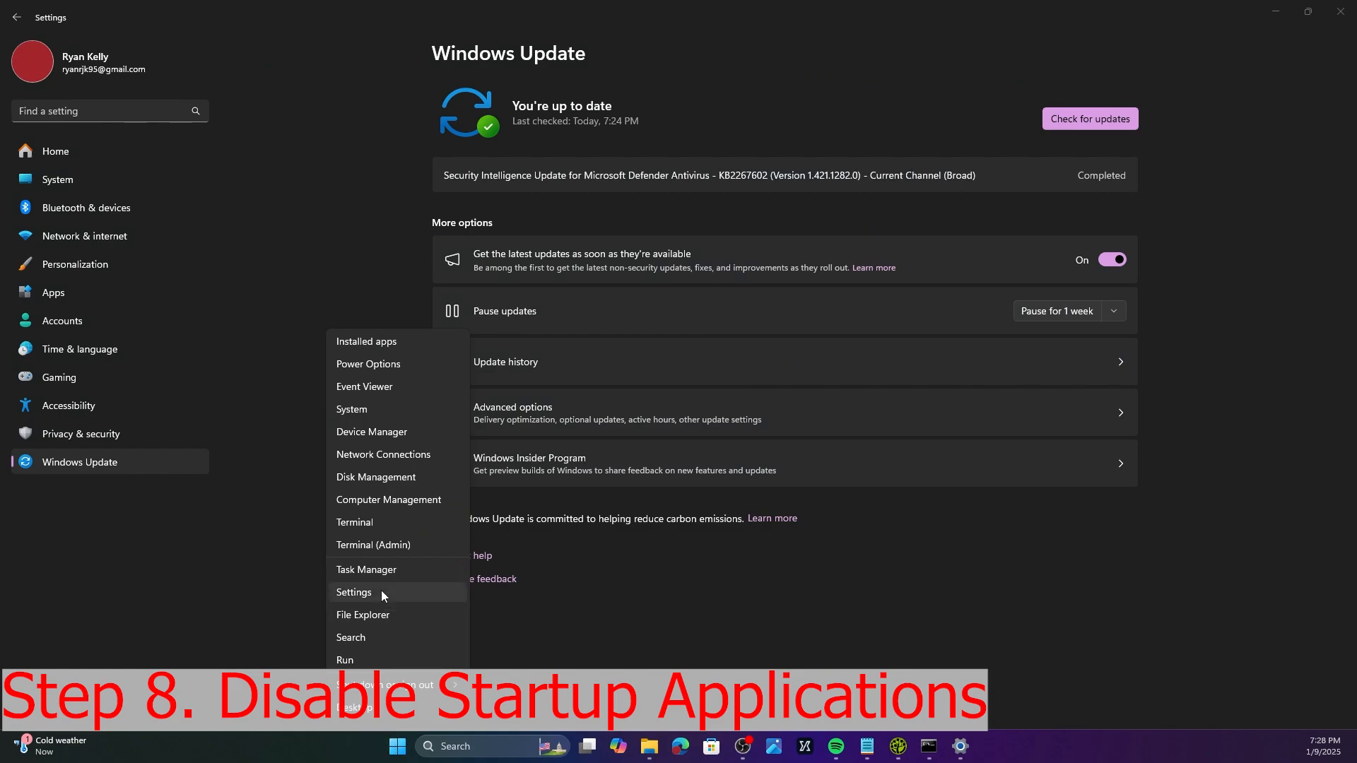
click(366, 571)
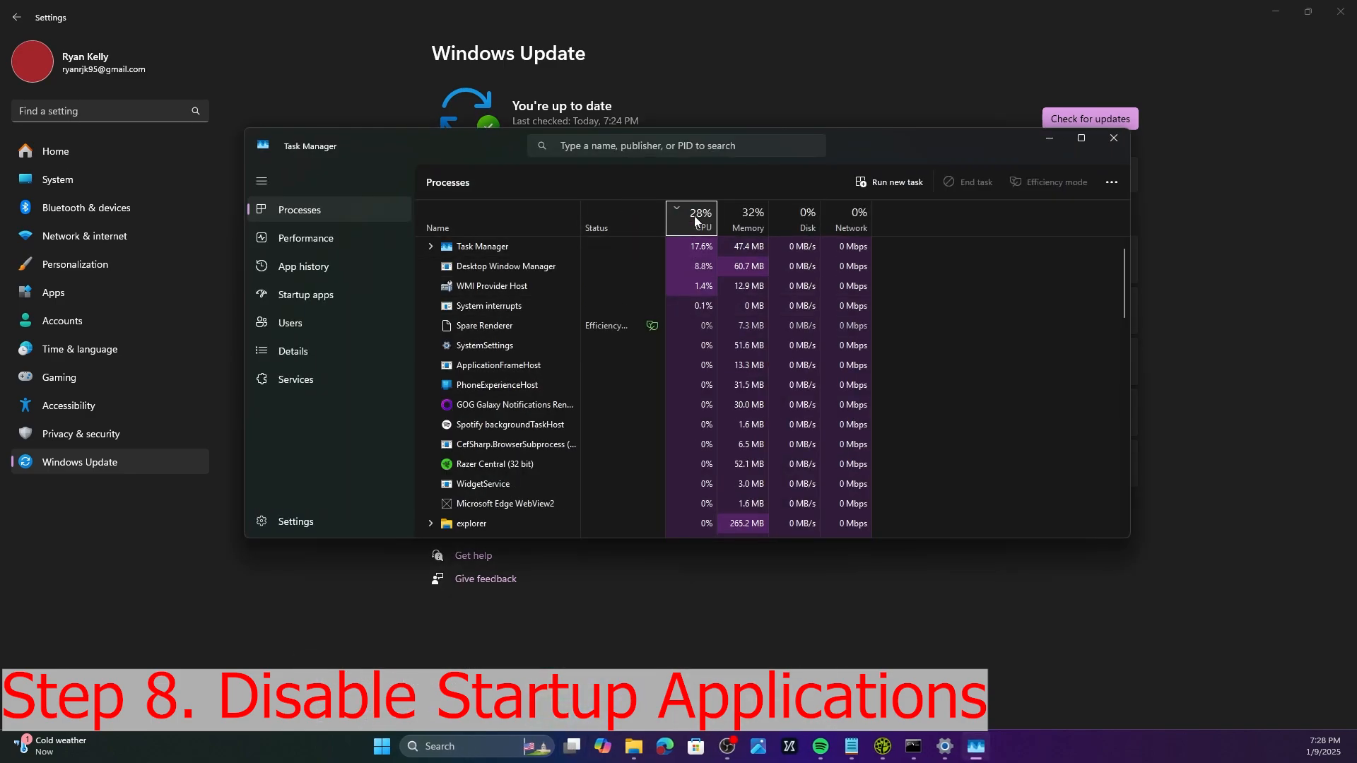
drag(879, 154, 892, 154)
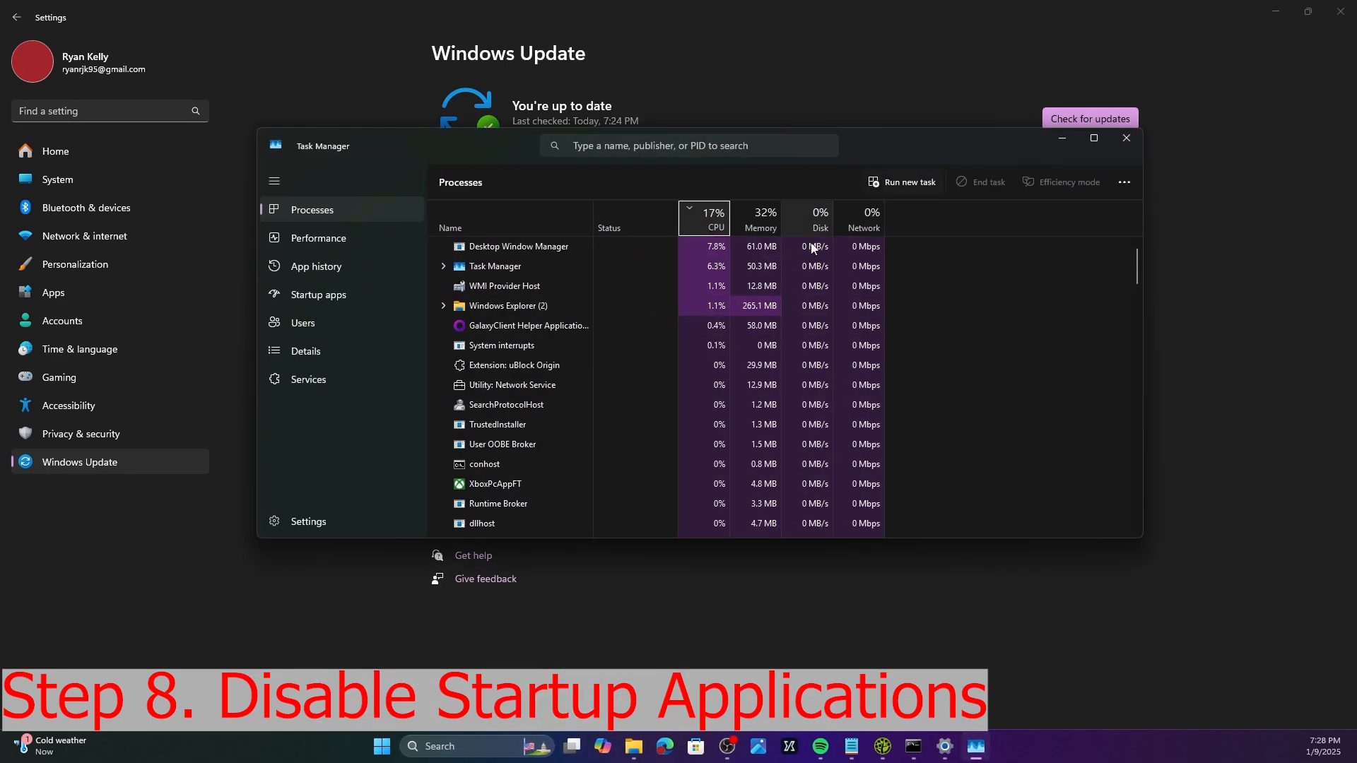
- Search Windows for task manager and open Task Manager from the search
click(392, 751)
text(task manager)
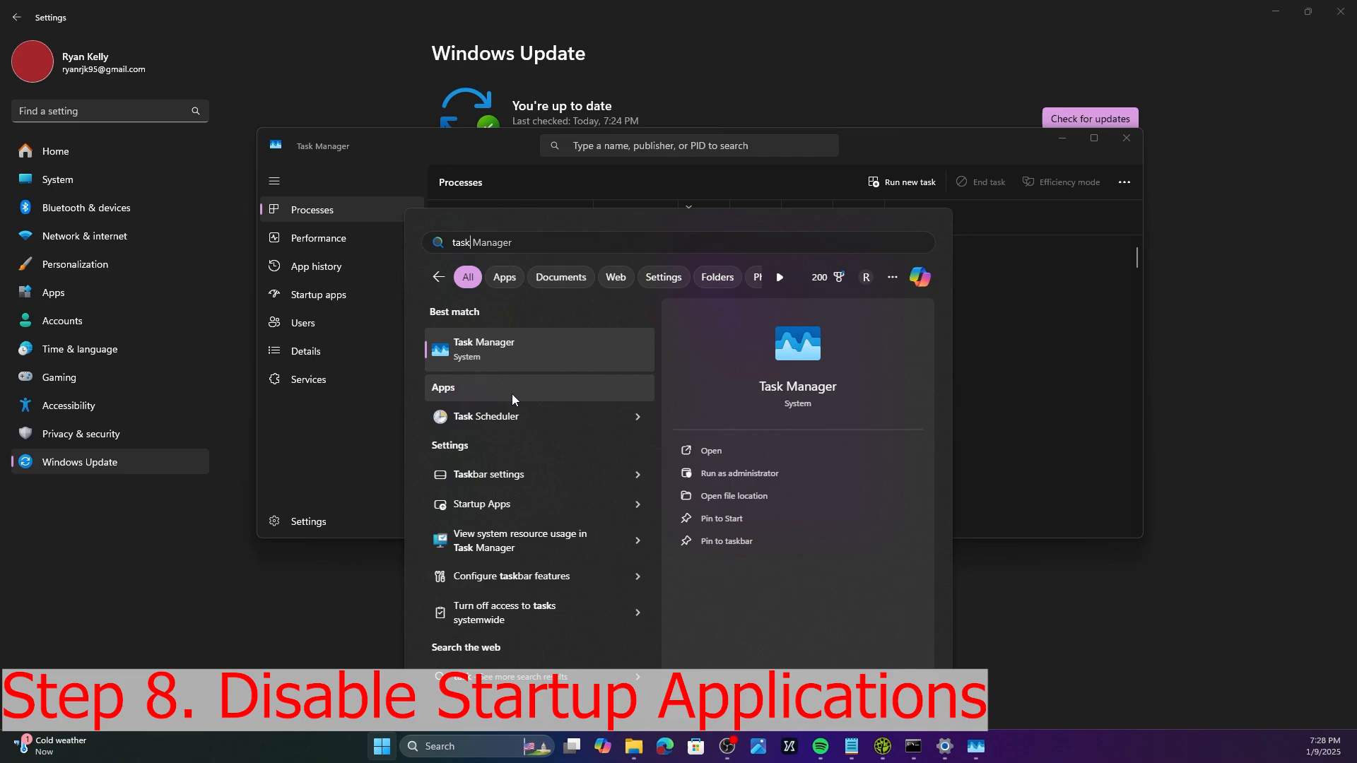
click(512, 393)
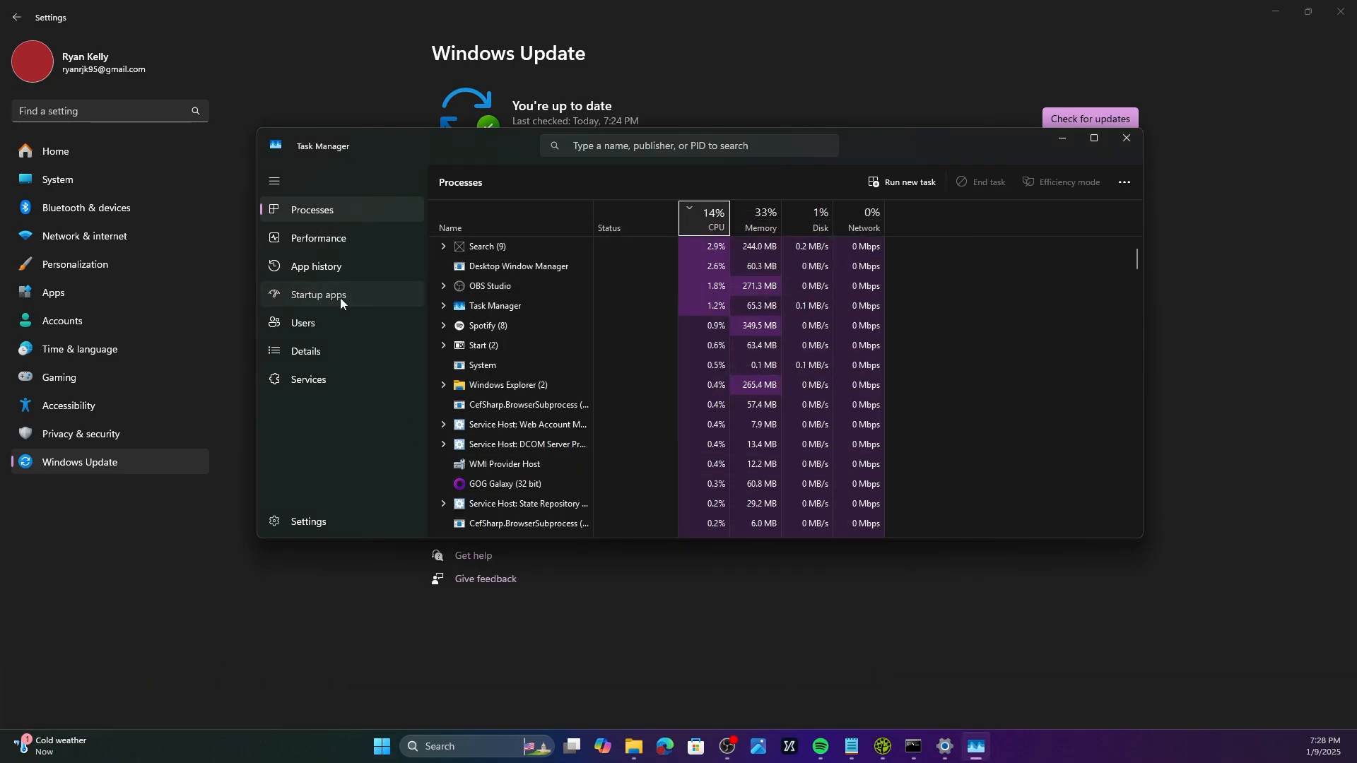
- Show the startup apps in Task Manager and examine which ones are enabled and their startup impact
click(320, 300)
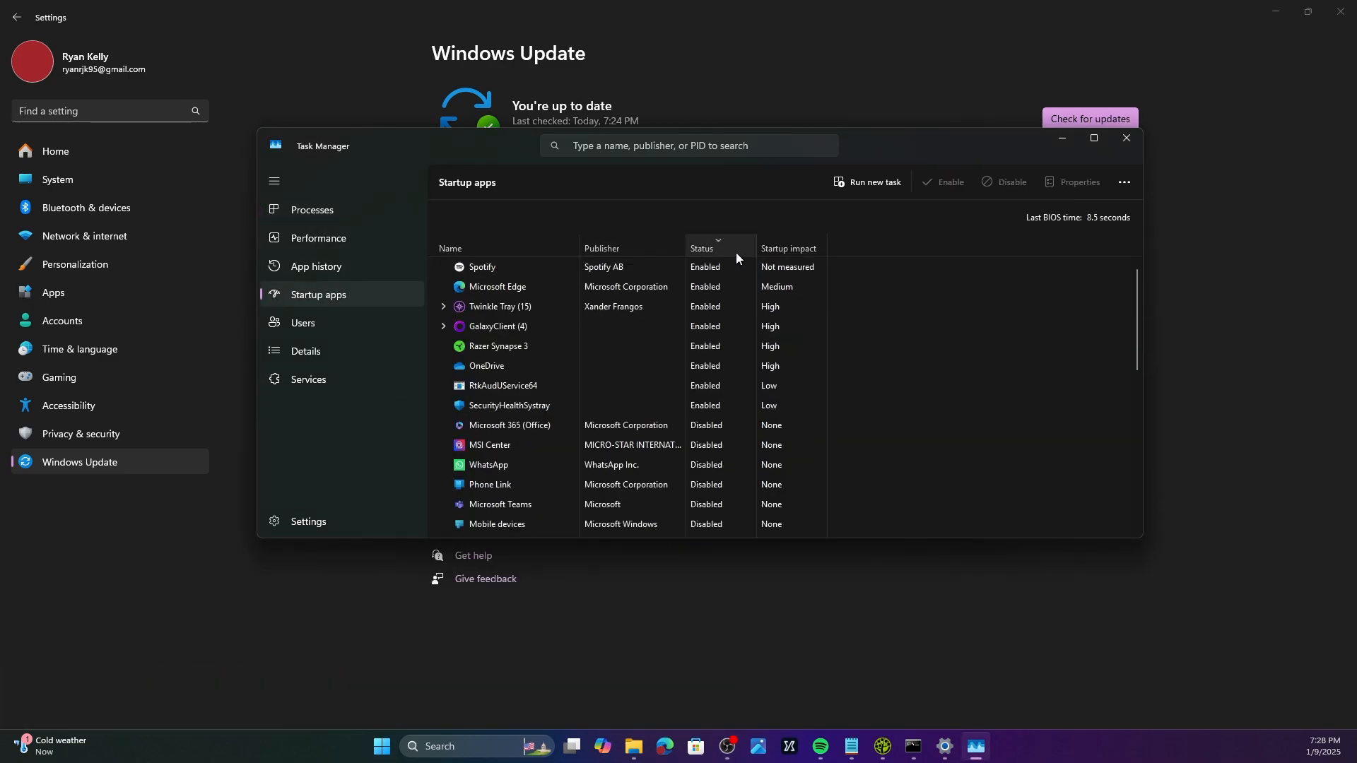
click(719, 268)
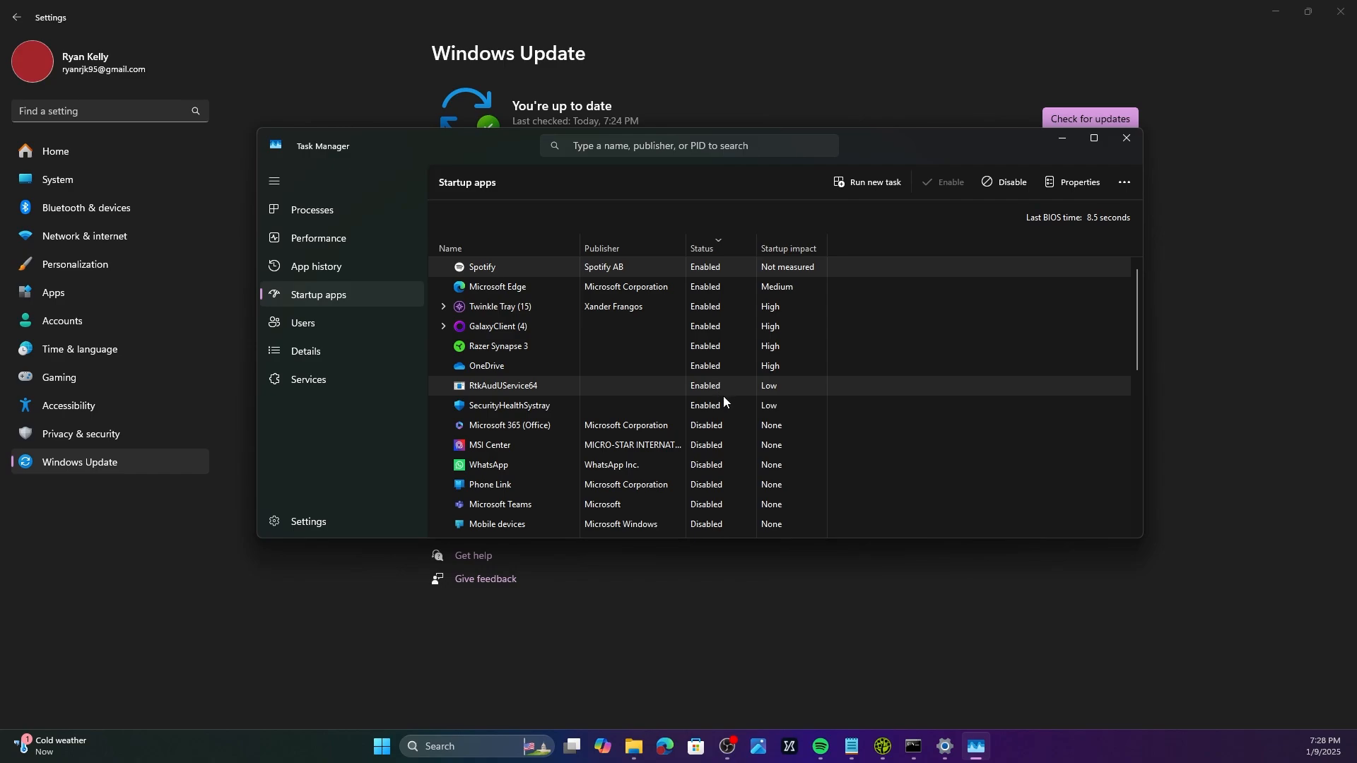
scroll(736, 431, down, 5)
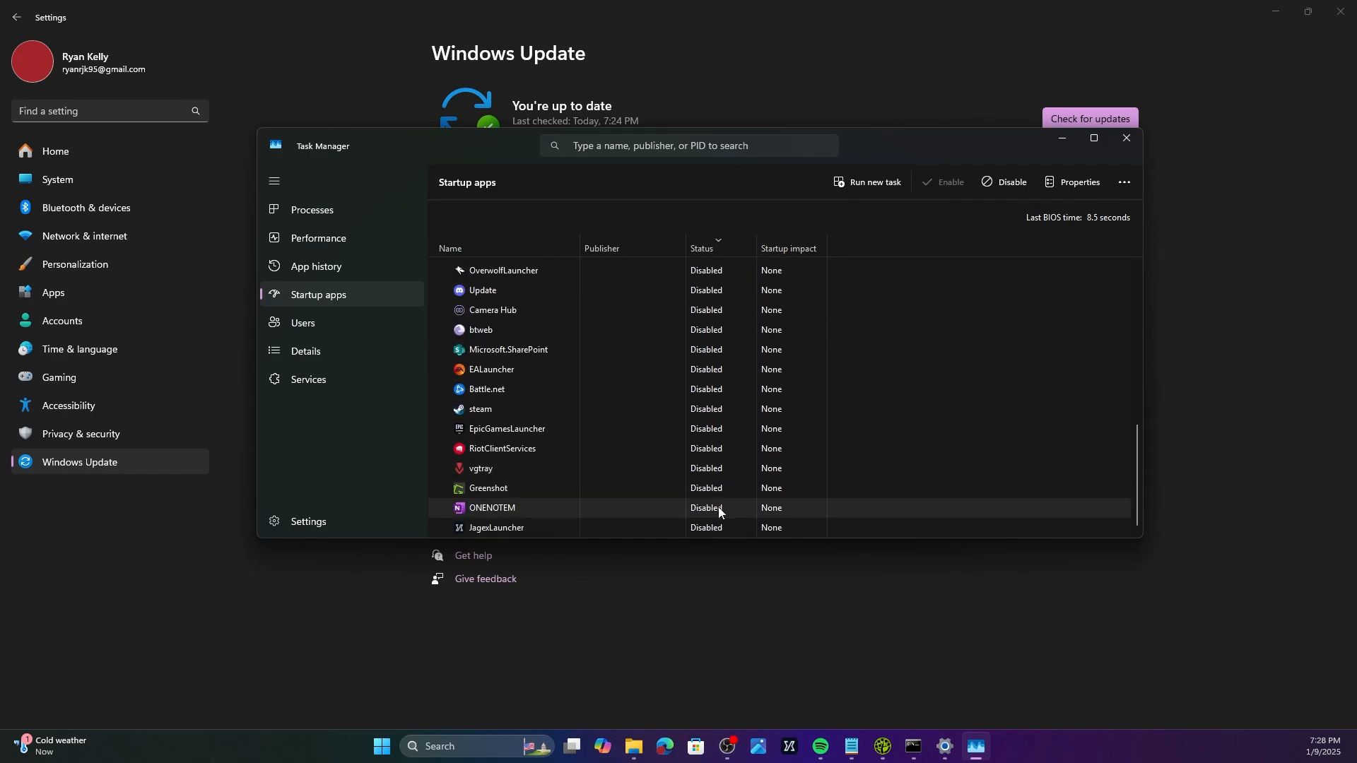
scroll(726, 512, up, 5)
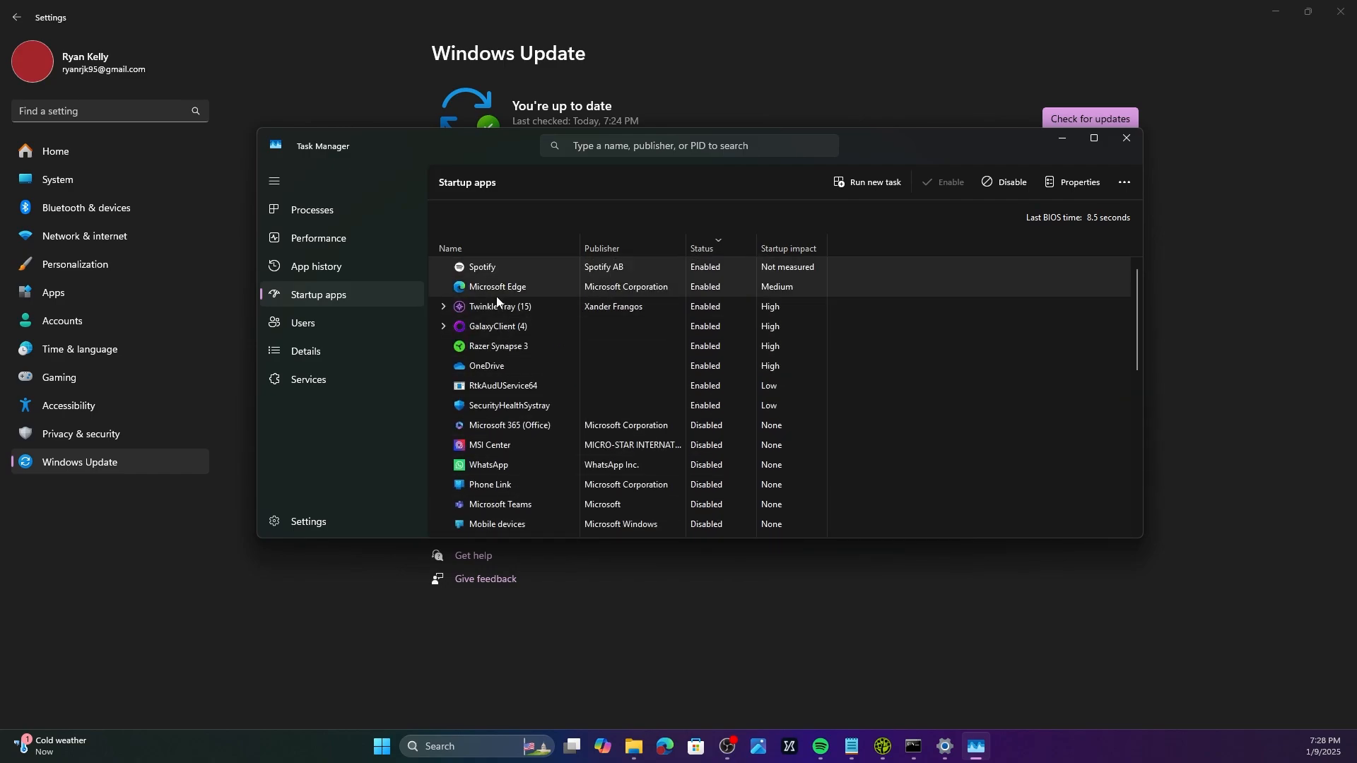
click(495, 385)
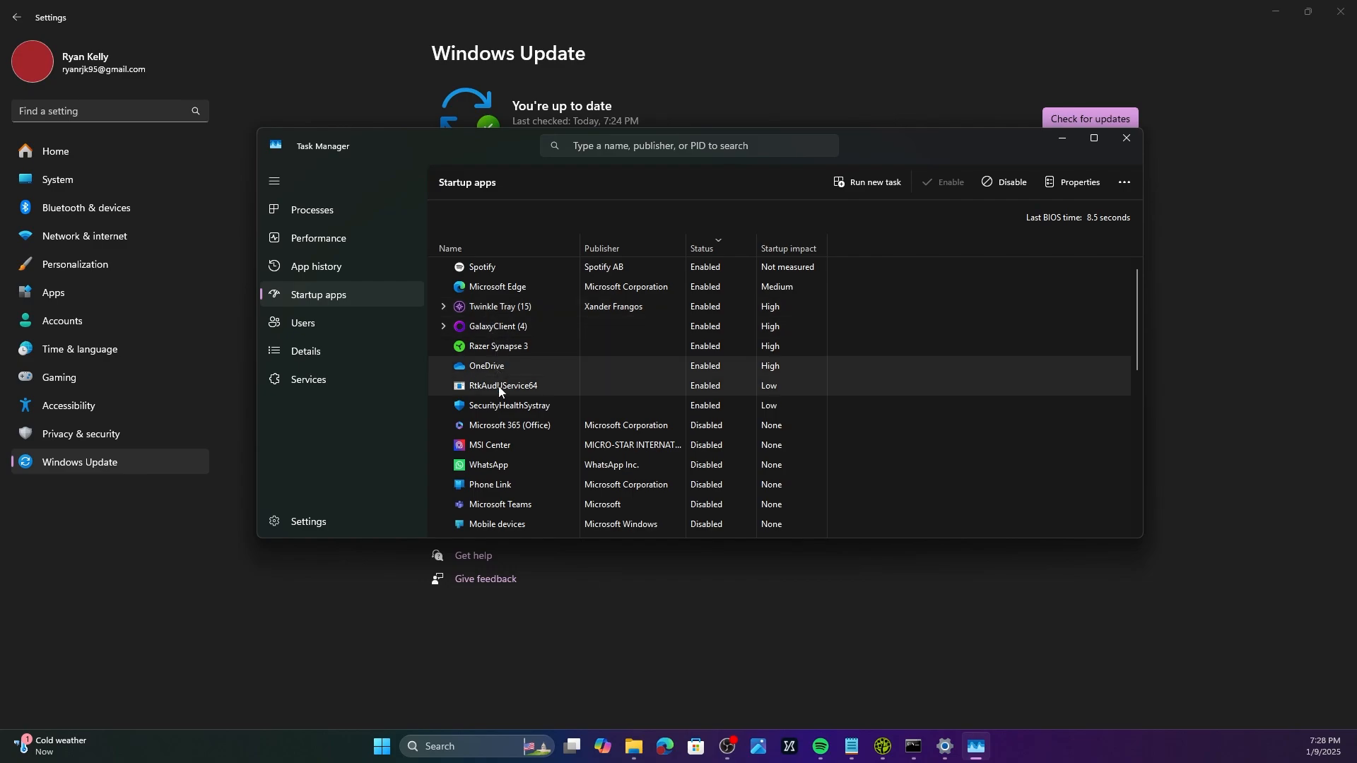
click(504, 424)
scroll(527, 463, down, 1)
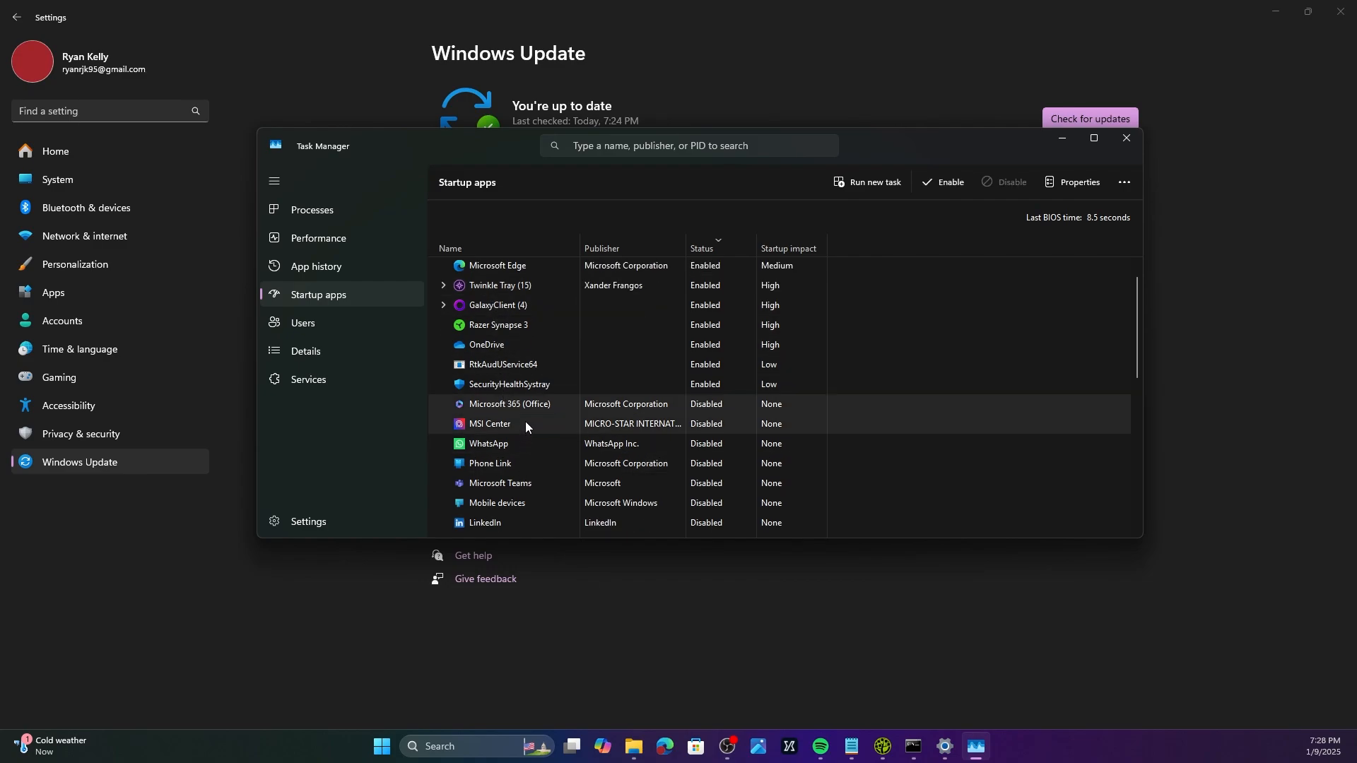
scroll(519, 405, up, 1)
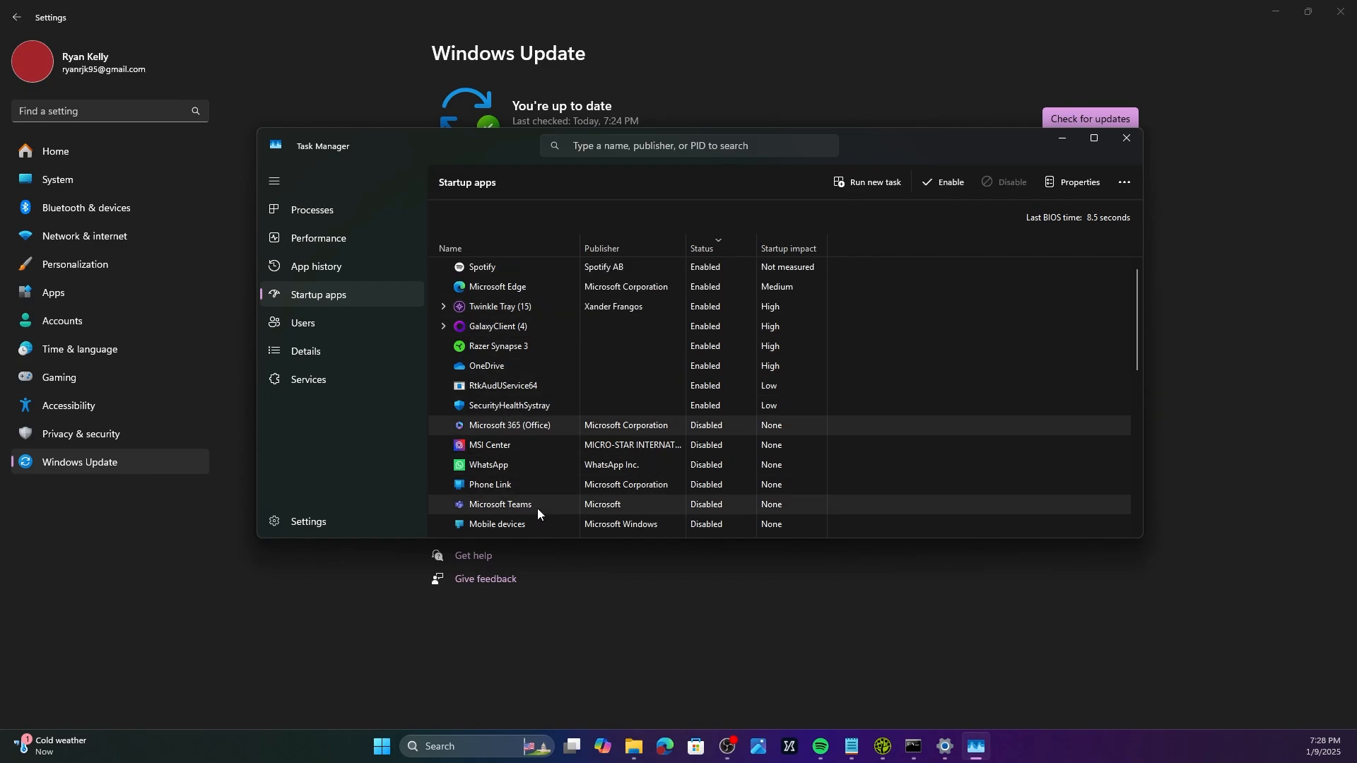
- Examine the game launcher entries further down the startup apps list, such as EALauncher, Battle.net and steam
scroll(526, 473, down, 7)
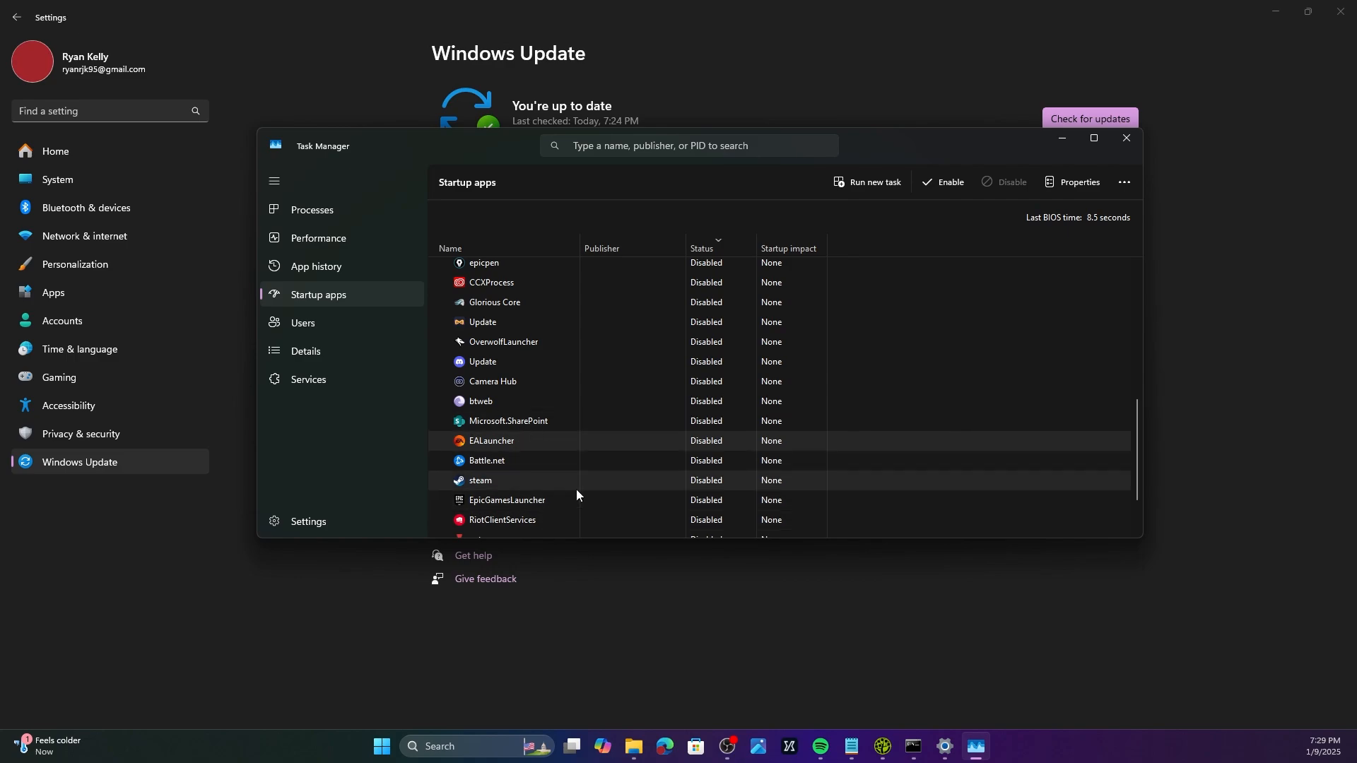
scroll(599, 431, up, 1)
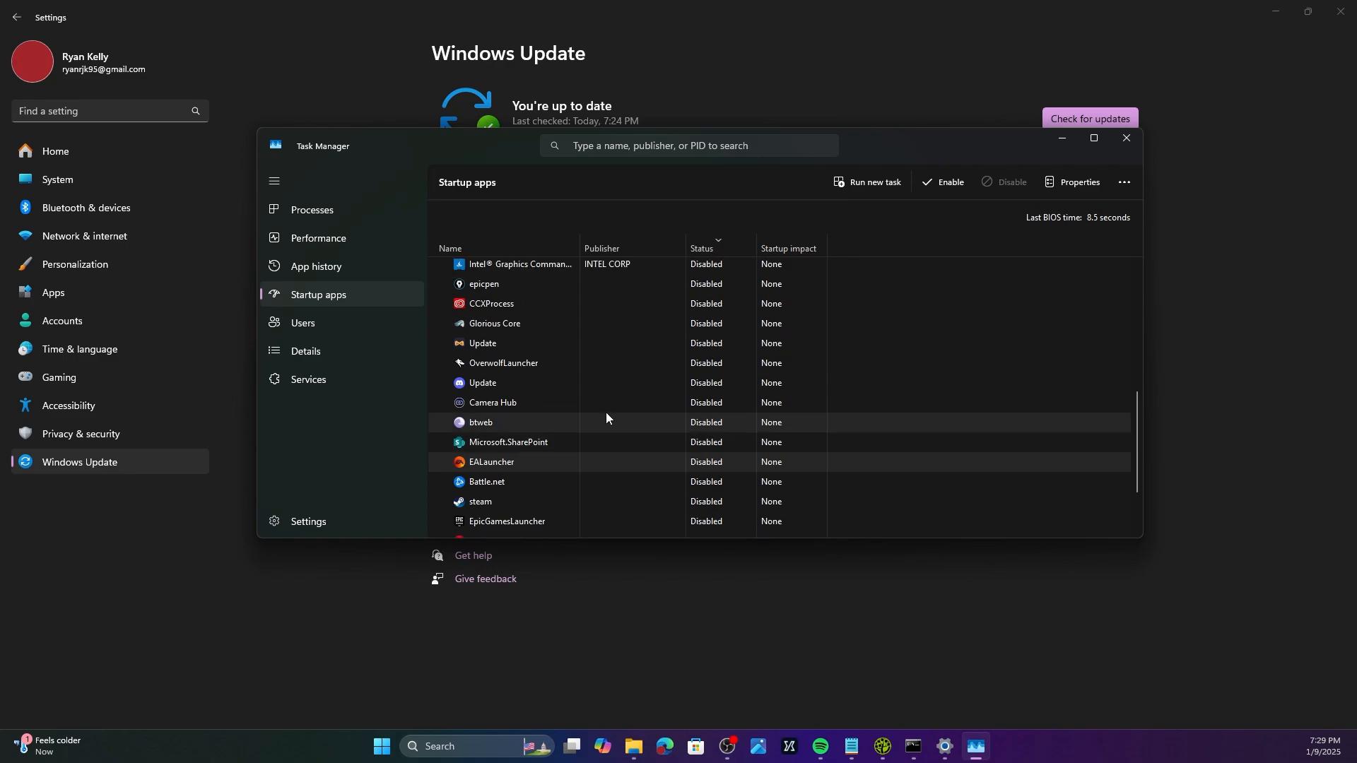
scroll(605, 417, down, 2)
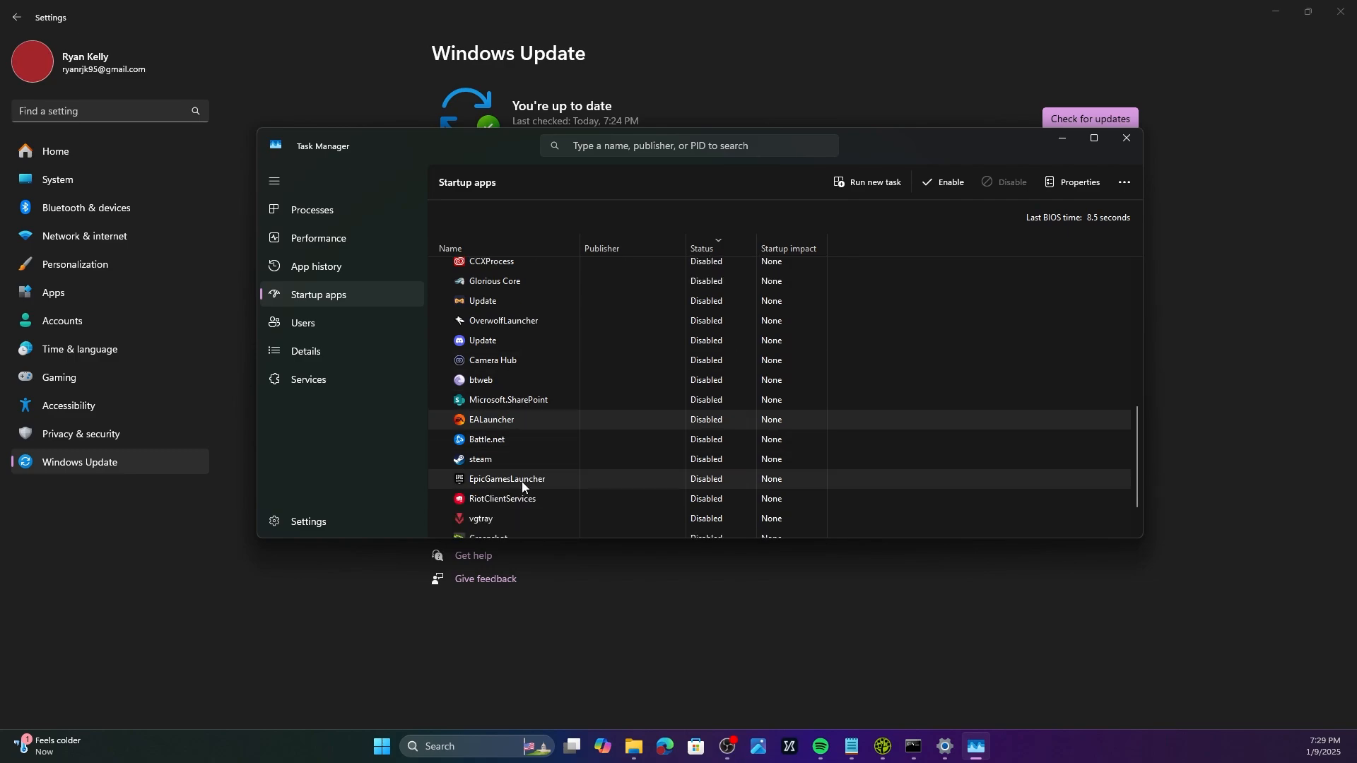
click(527, 444)
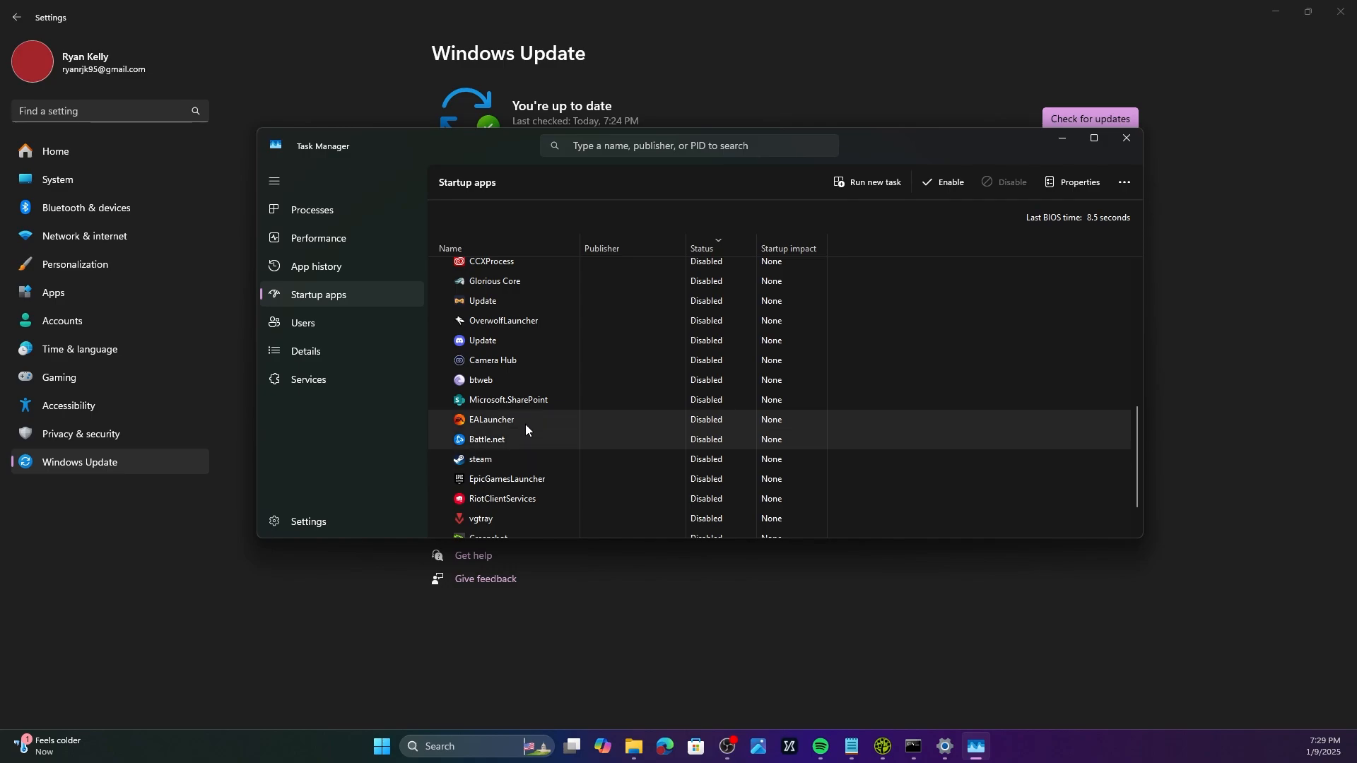
click(525, 424)
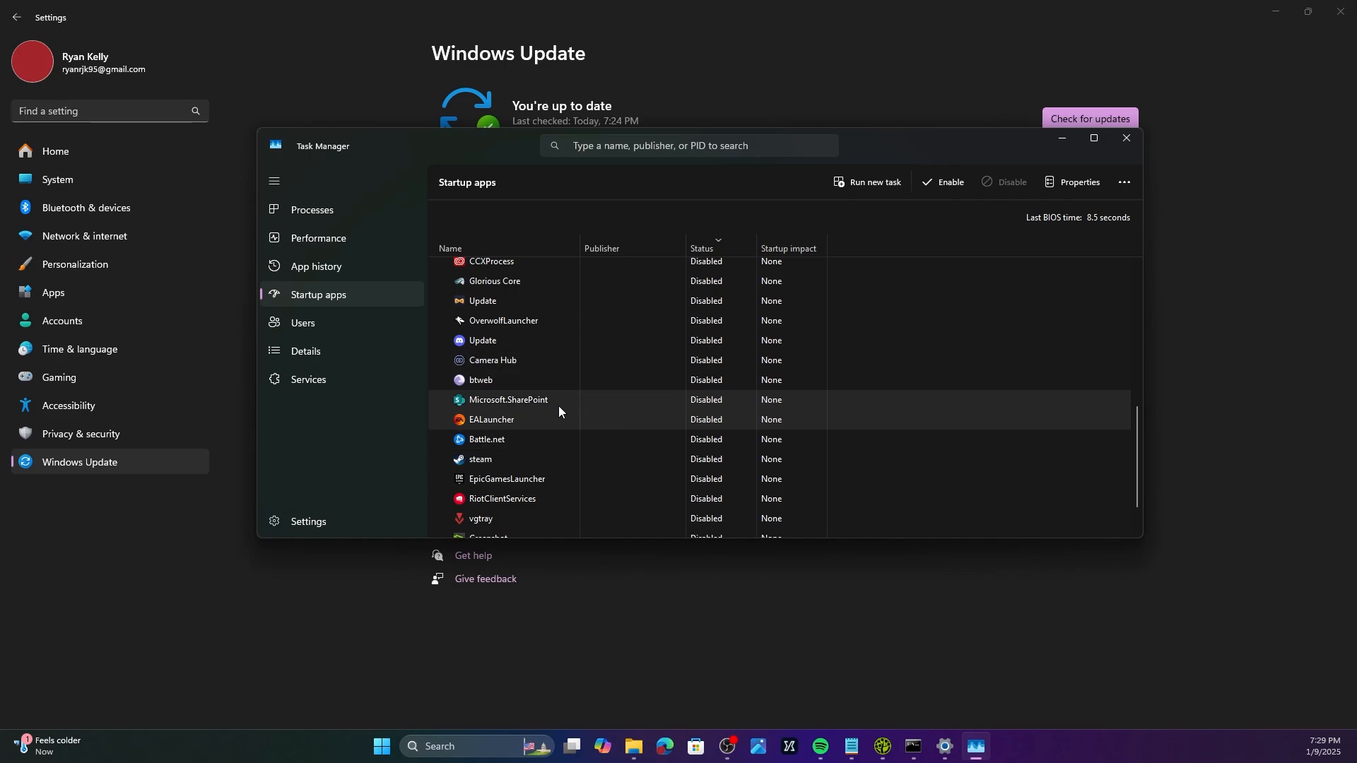
click(536, 459)
click(542, 434)
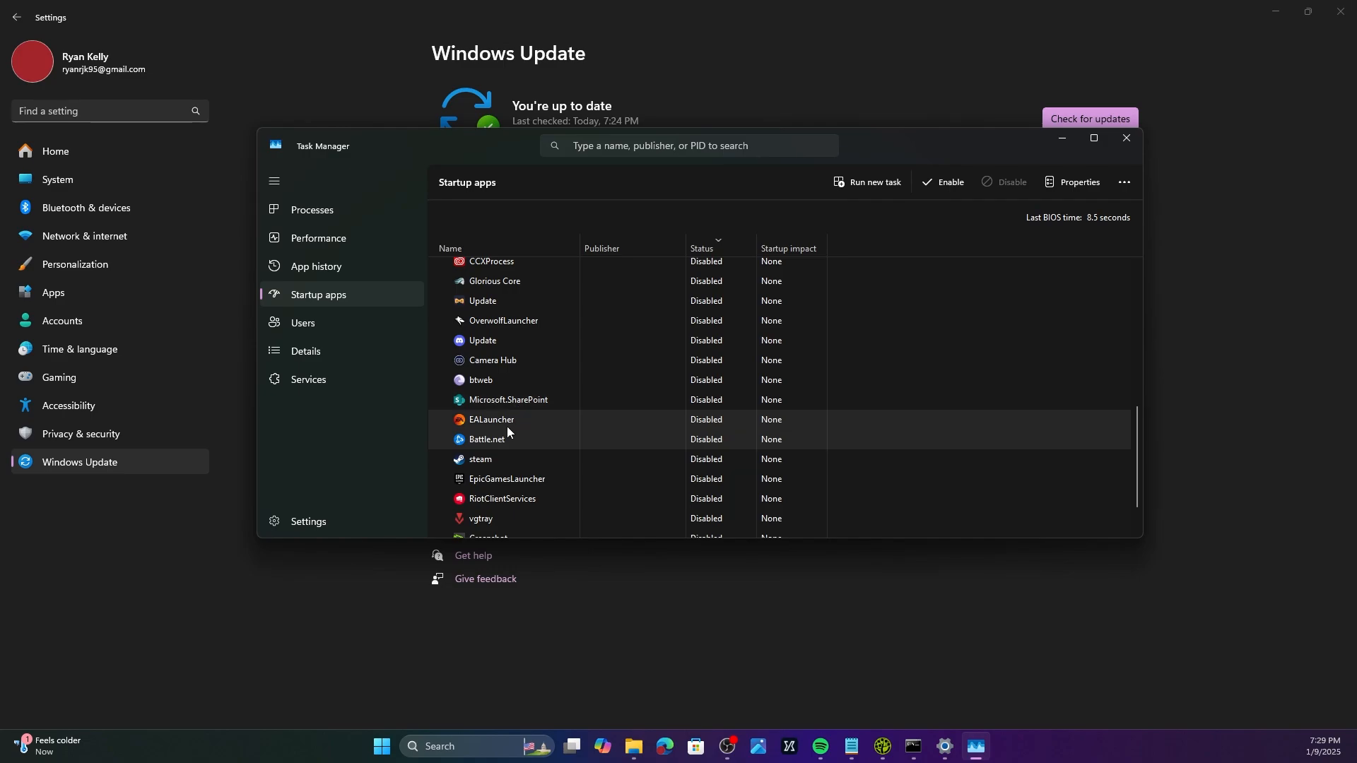
- View the CPU performance graph and the running processes, and show the available actions for the OBS Studio process
click(357, 240)
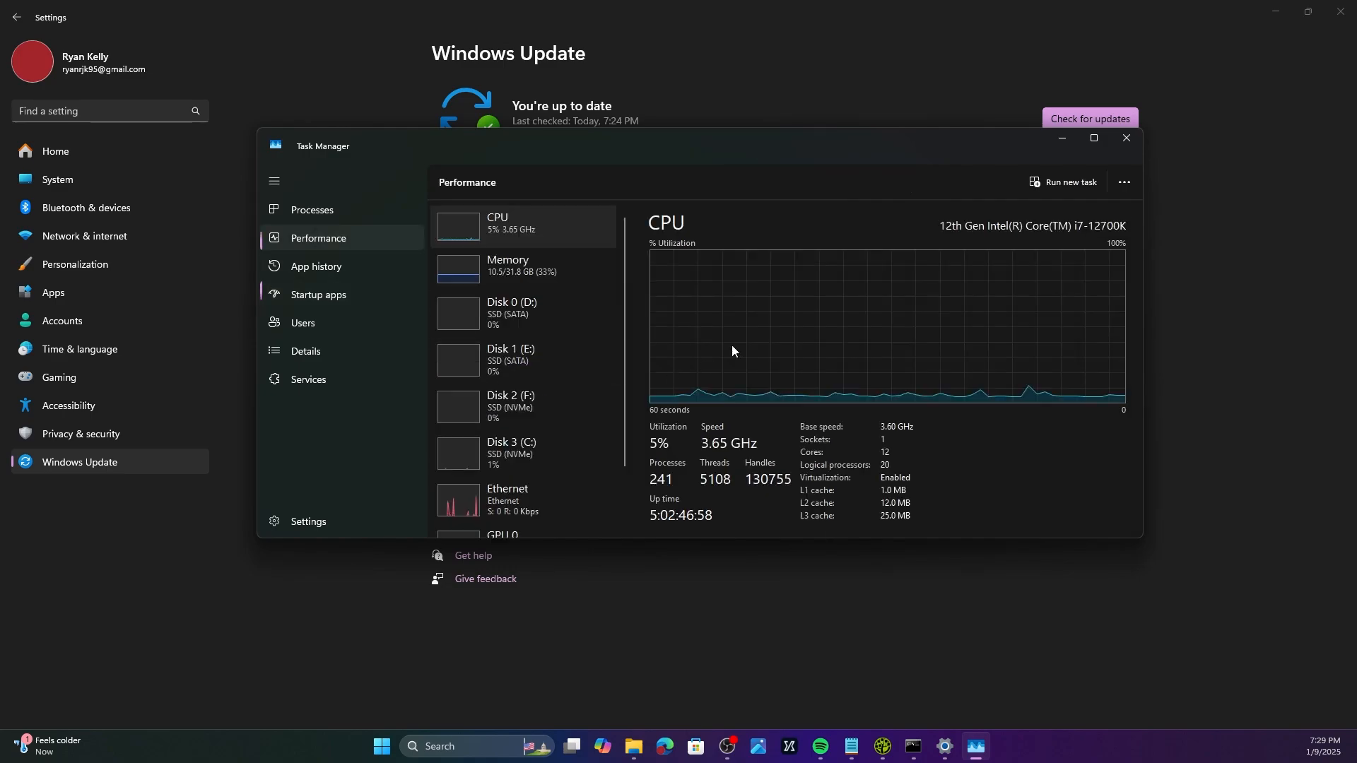
click(333, 209)
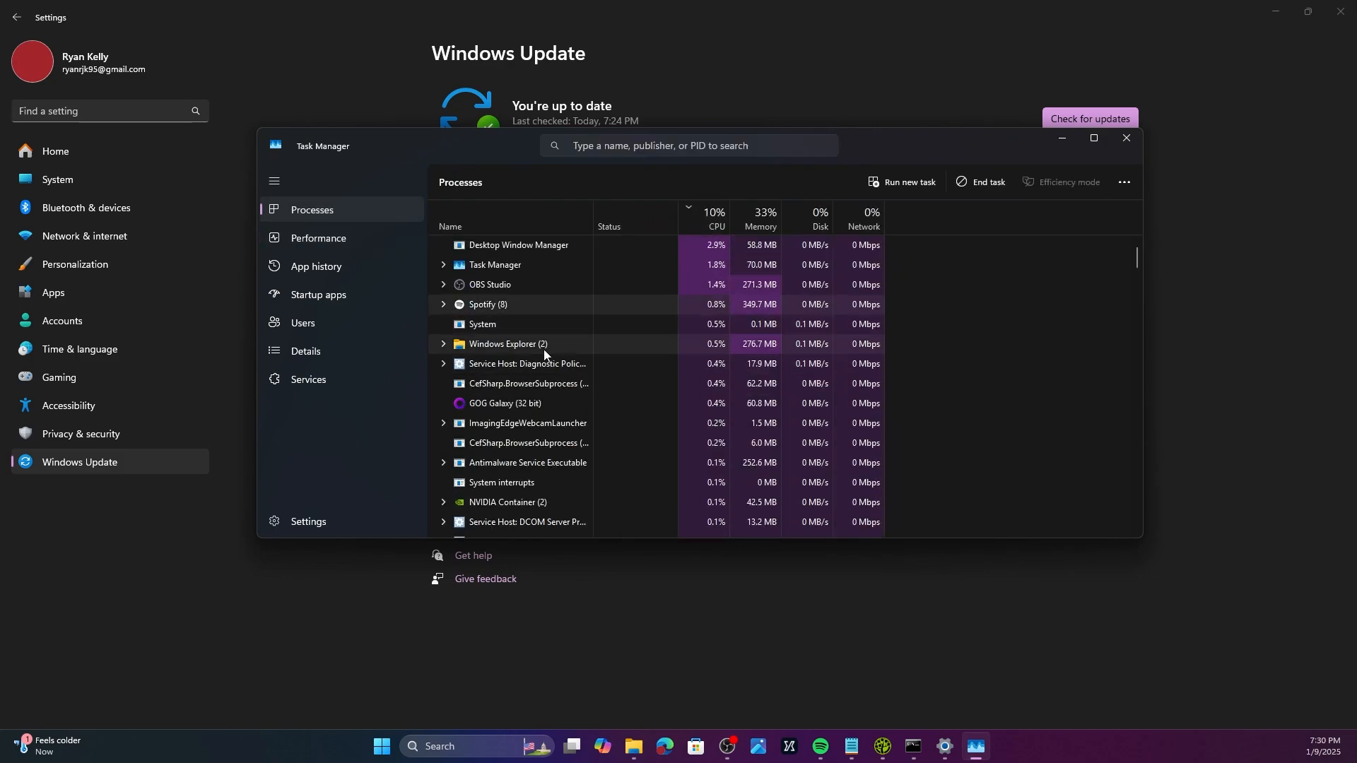
right_click(518, 283)
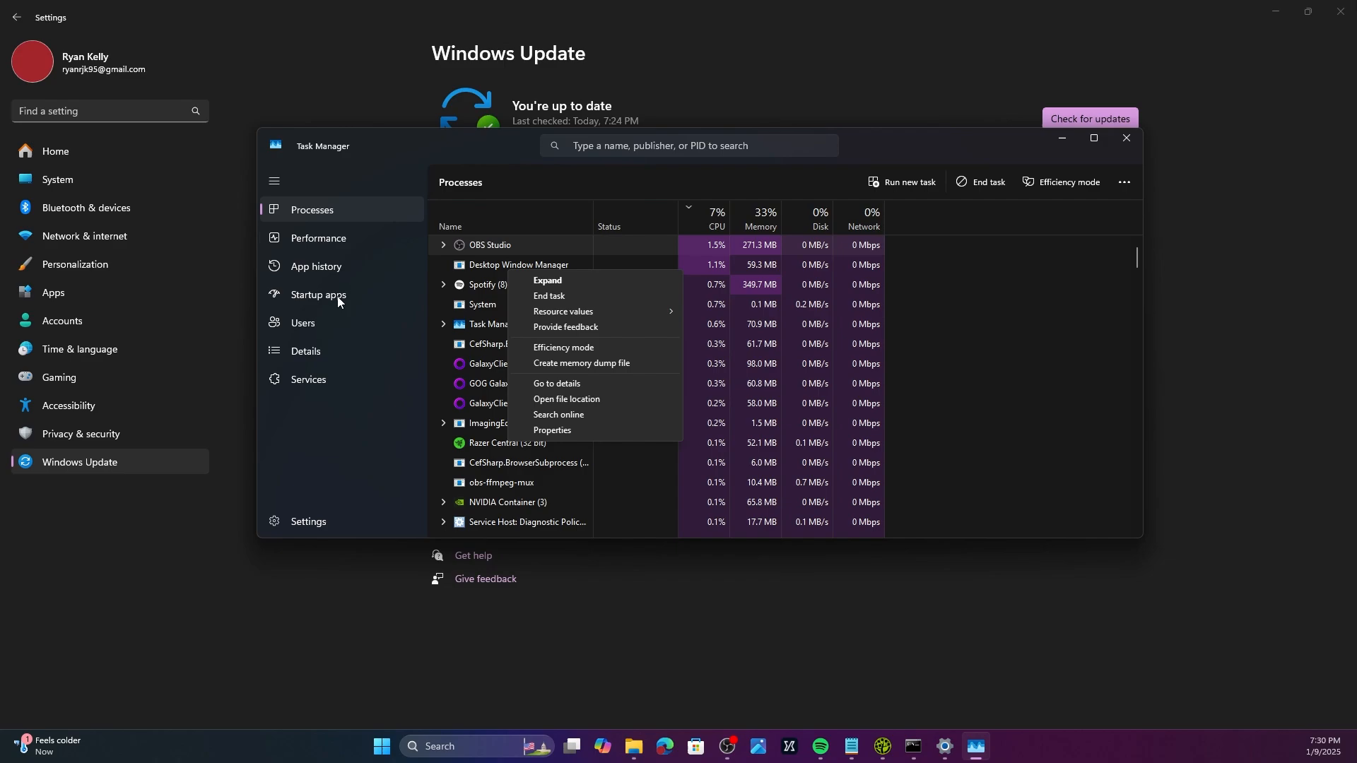
- Return to the startup apps and show where Razer Synapse 3 and RtkAudUService64 can be disabled, without applying it
click(318, 294)
scroll(558, 482, down, 2)
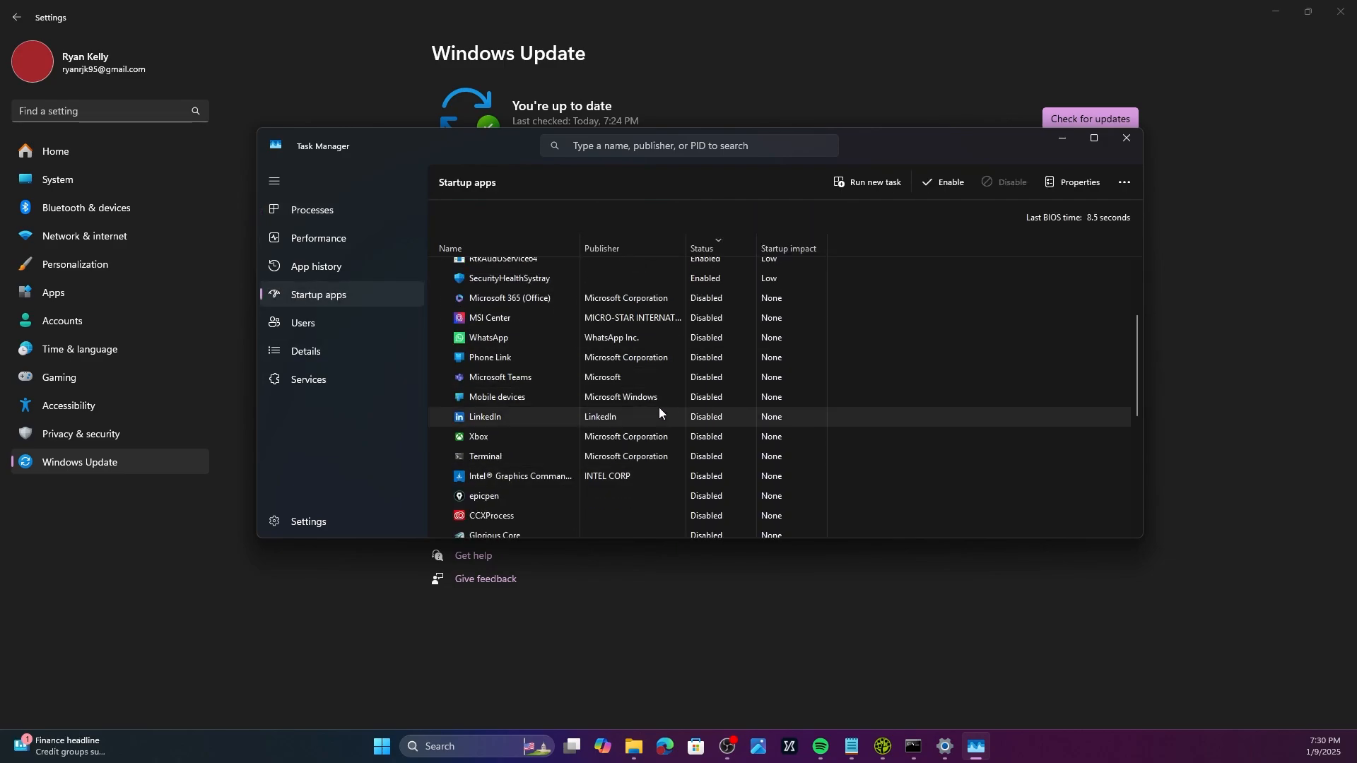
scroll(589, 313, up, 1)
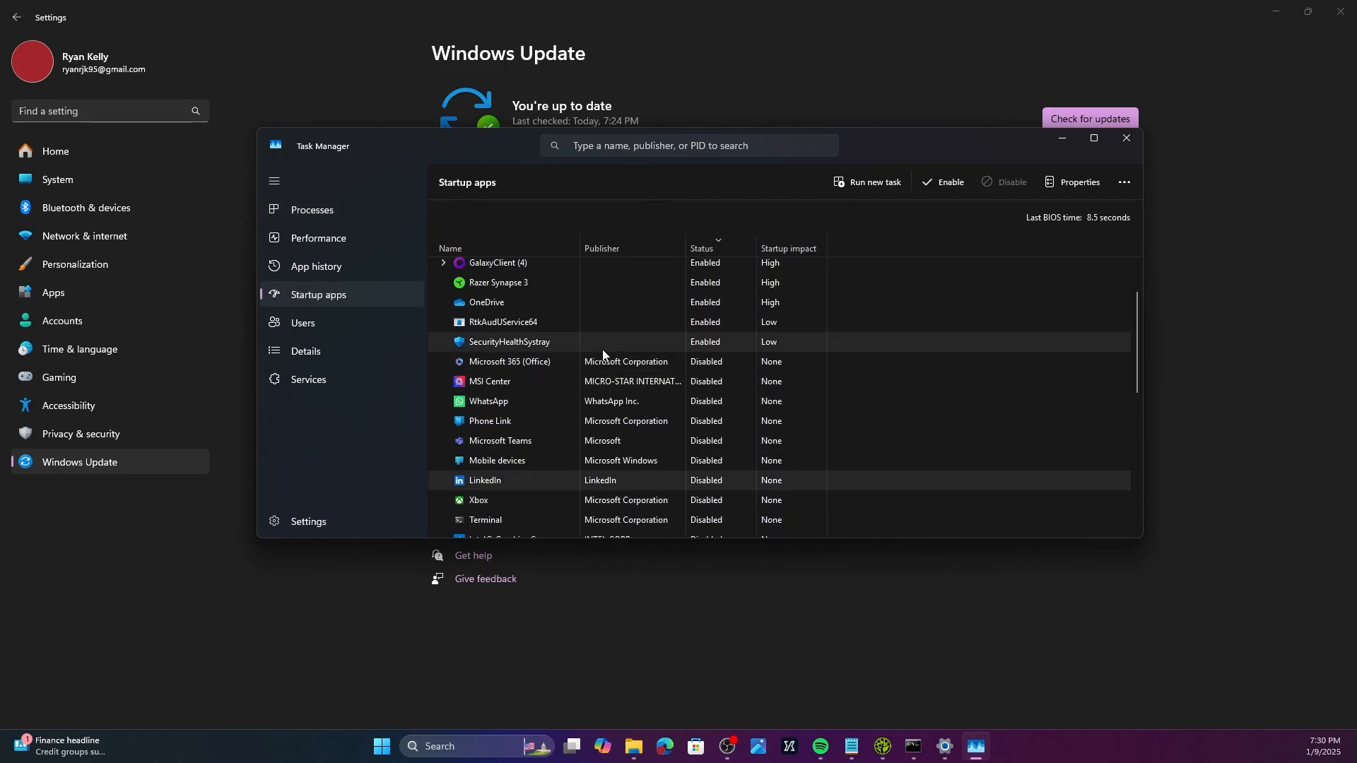
right_click(537, 282)
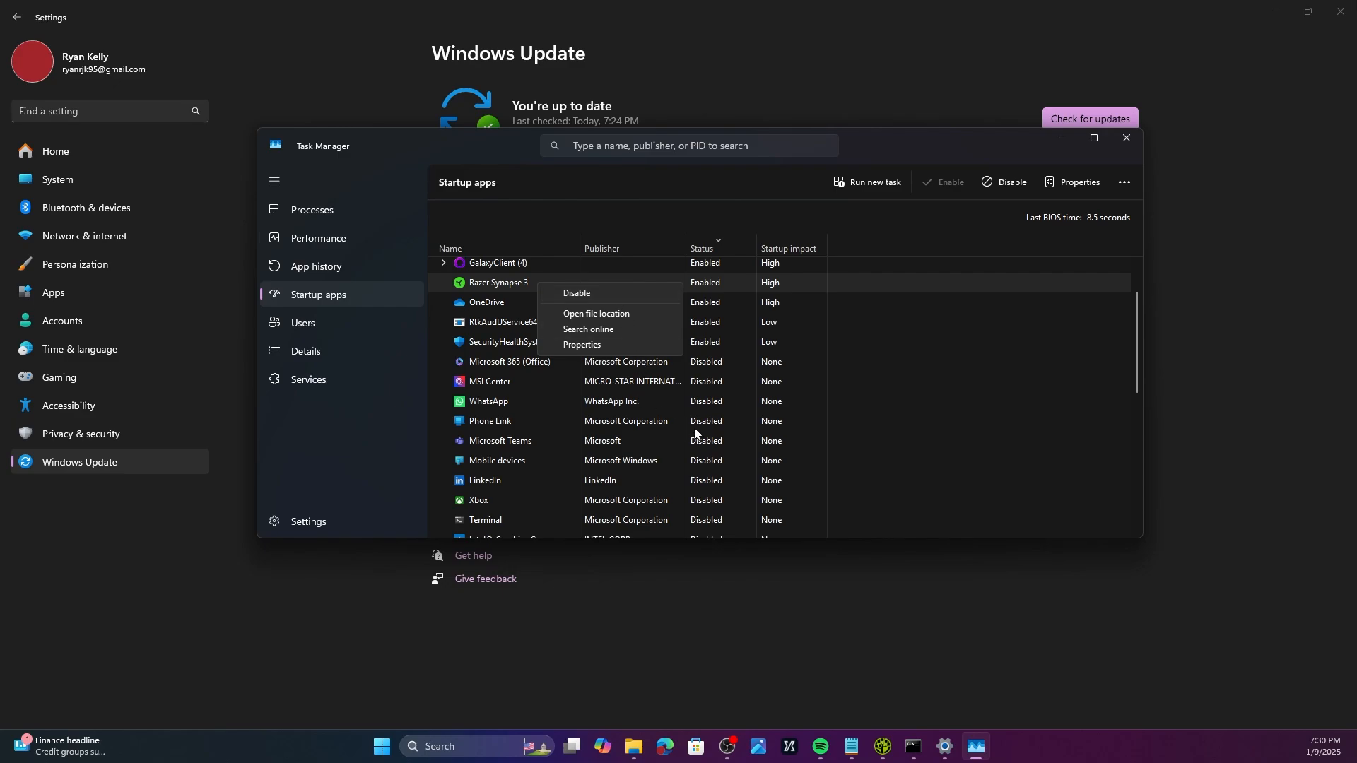
click(643, 482)
scroll(678, 403, up, 2)
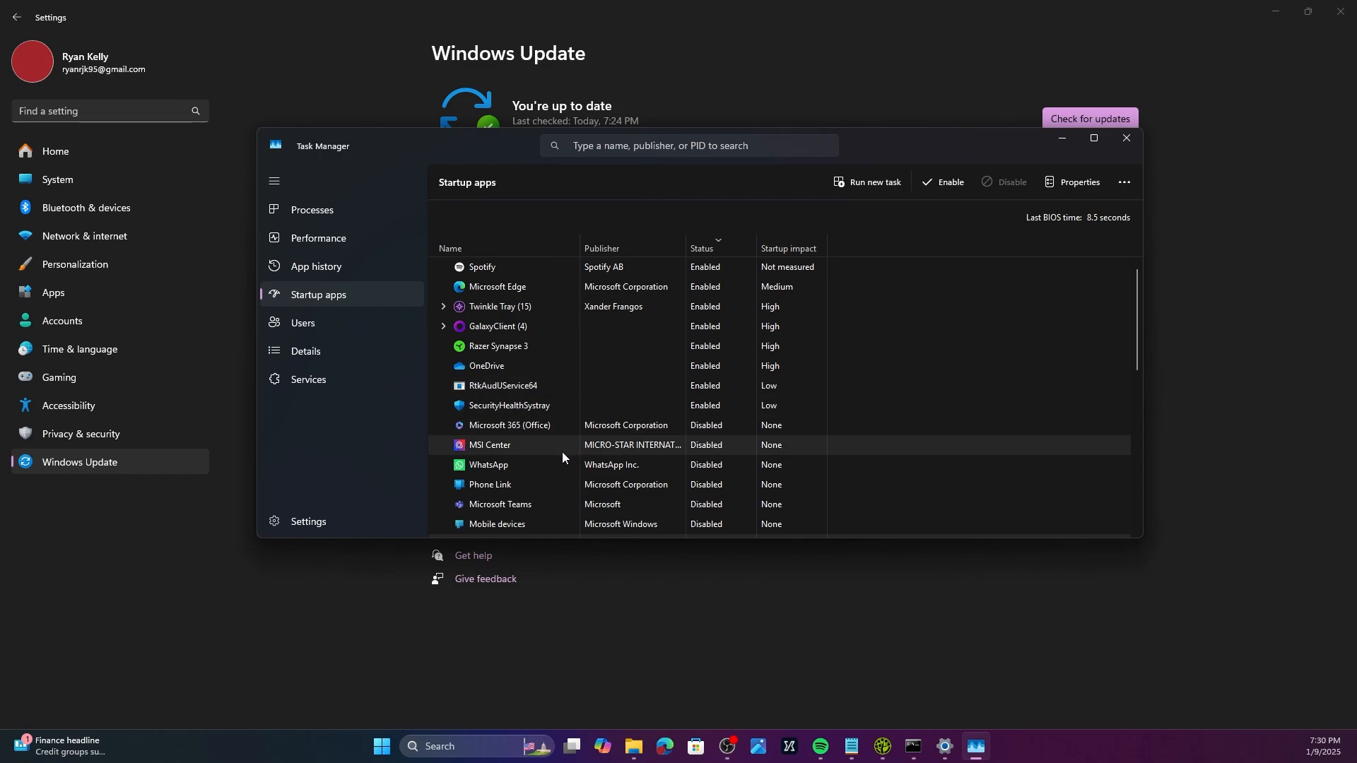
right_click(684, 379)
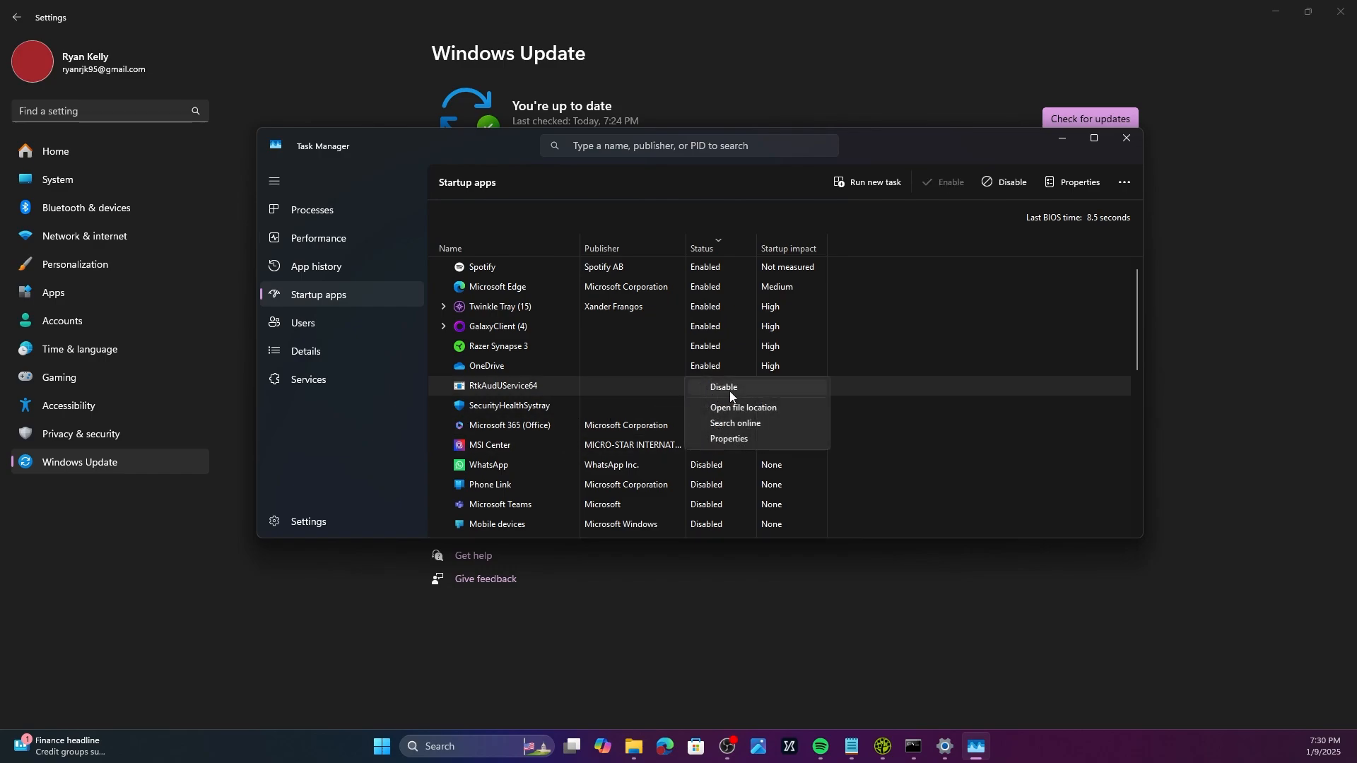
click(882, 143)
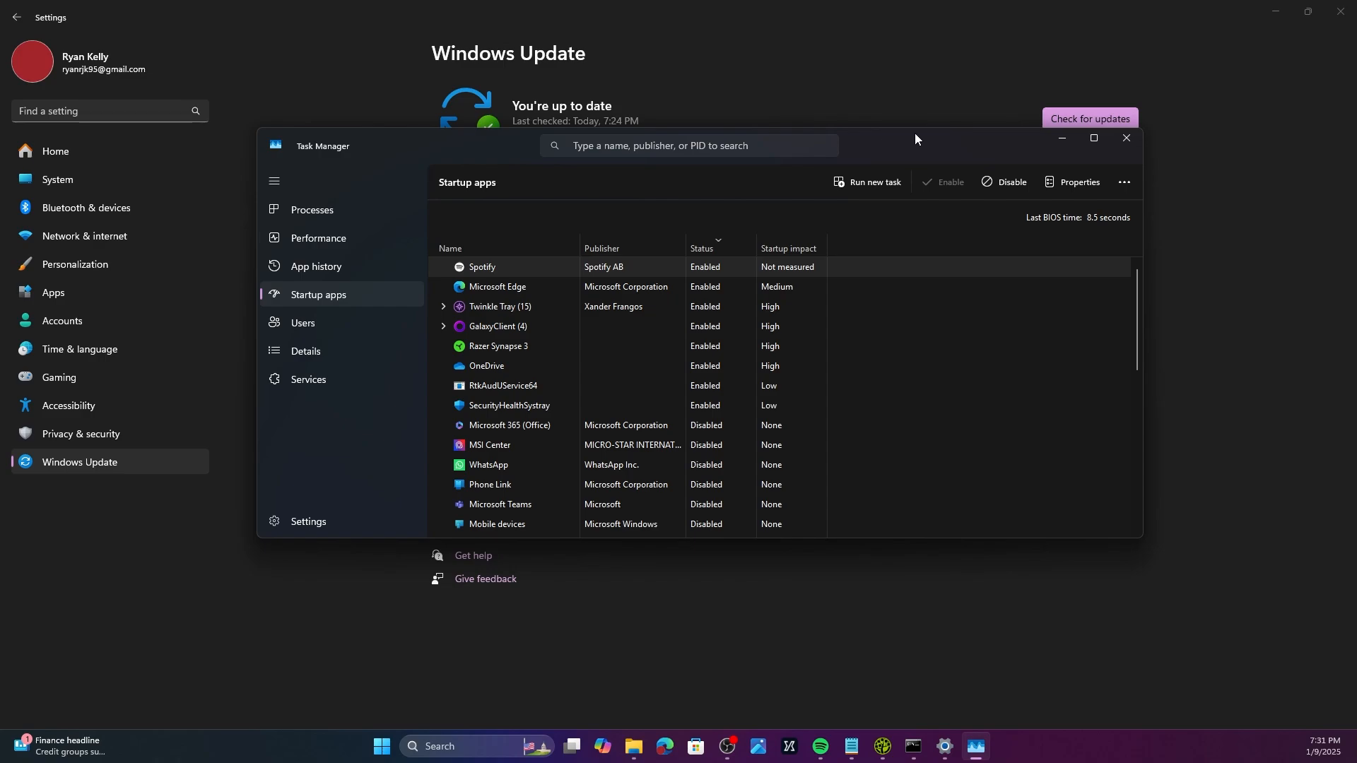
drag(929, 149, 913, 109)
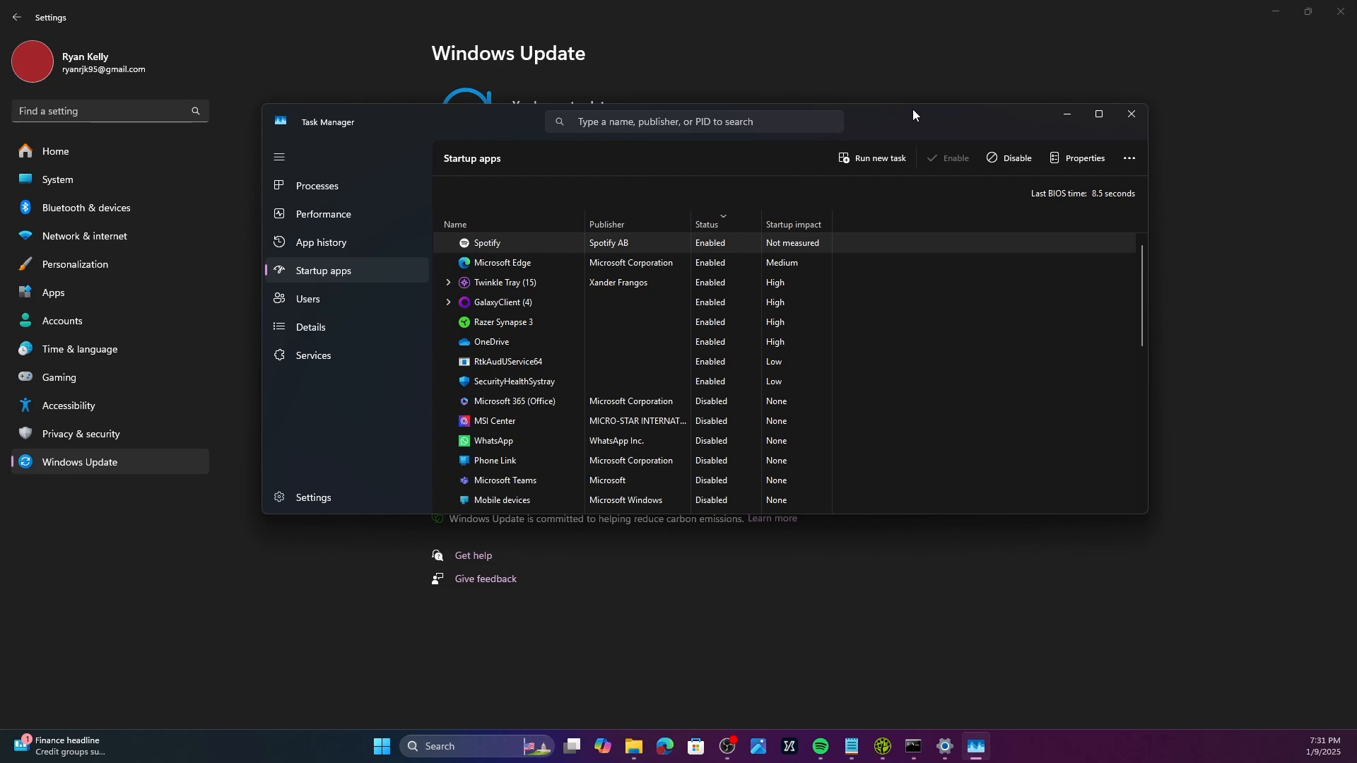
drag(920, 102, 921, 97)
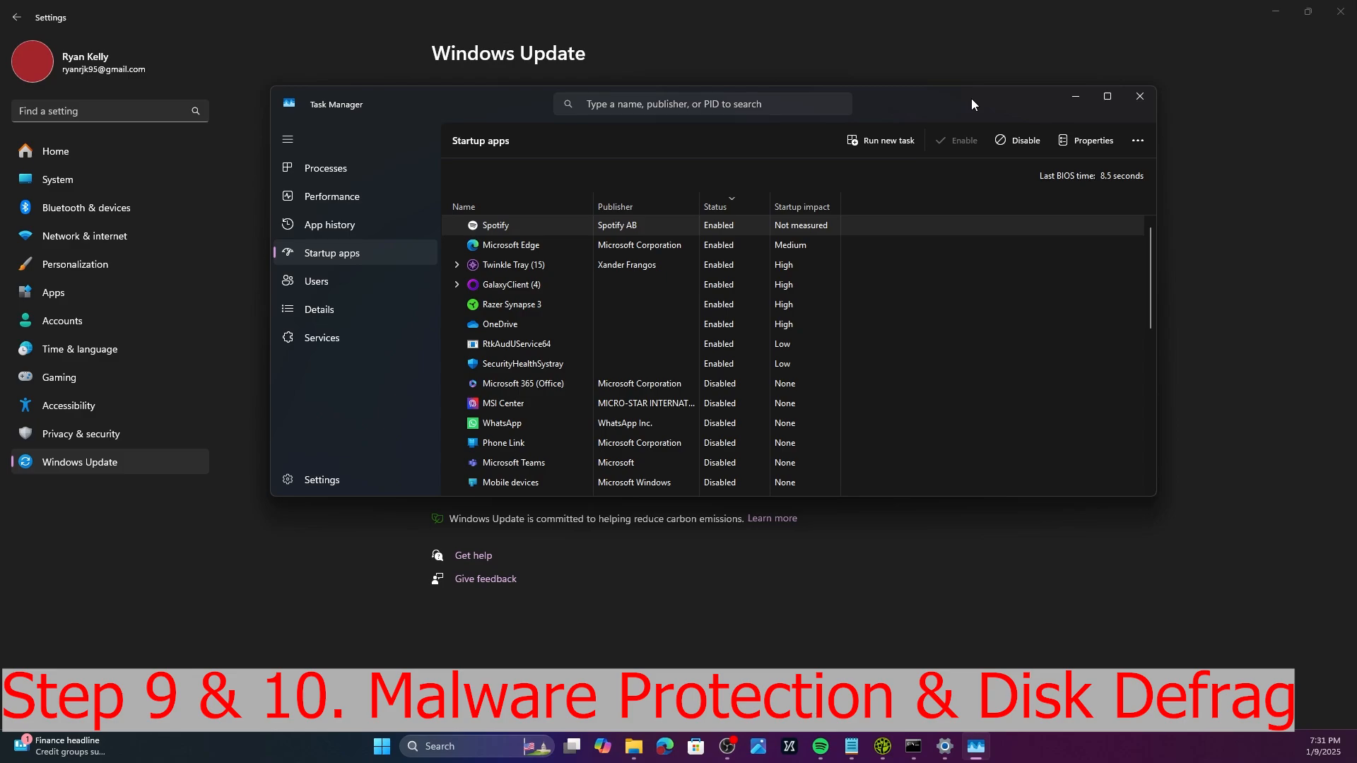
mouse_move(971, 99)
mouse_down()
mouse_move(986, 104)
mouse_move(981, 87)
mouse_up()
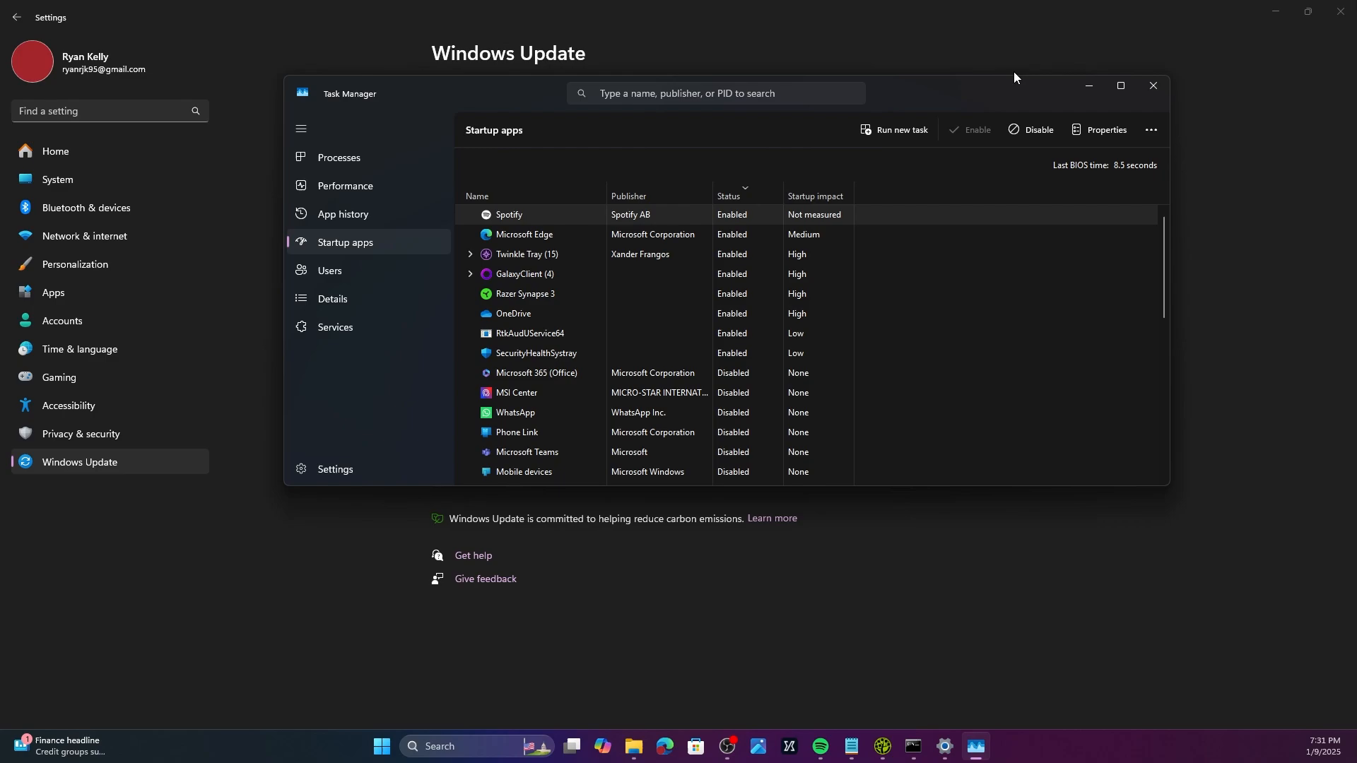
drag(1006, 83, 1027, 89)
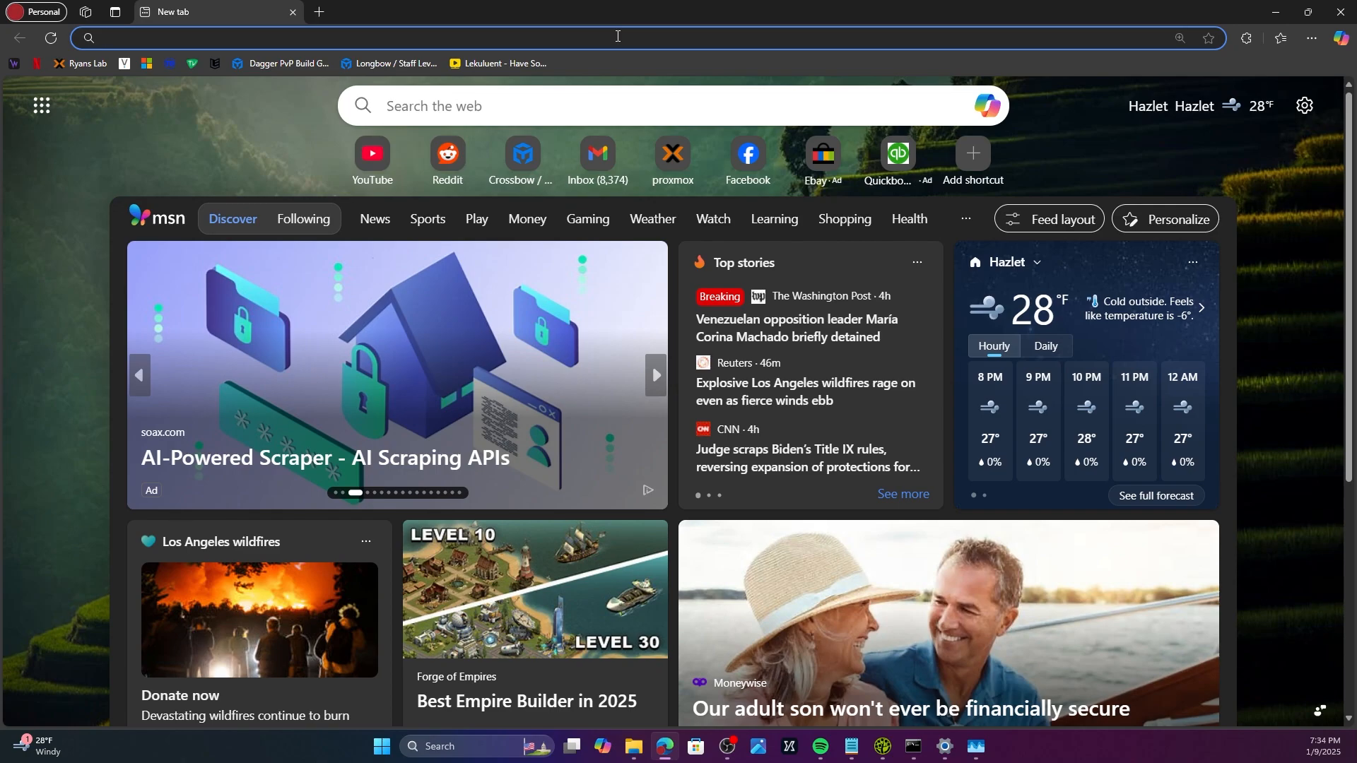
- Switch to Microsoft Edge, search the web for "bitdefender free" and open the Bitdefender Free Antivirus for Windows result
text(bitdefe)
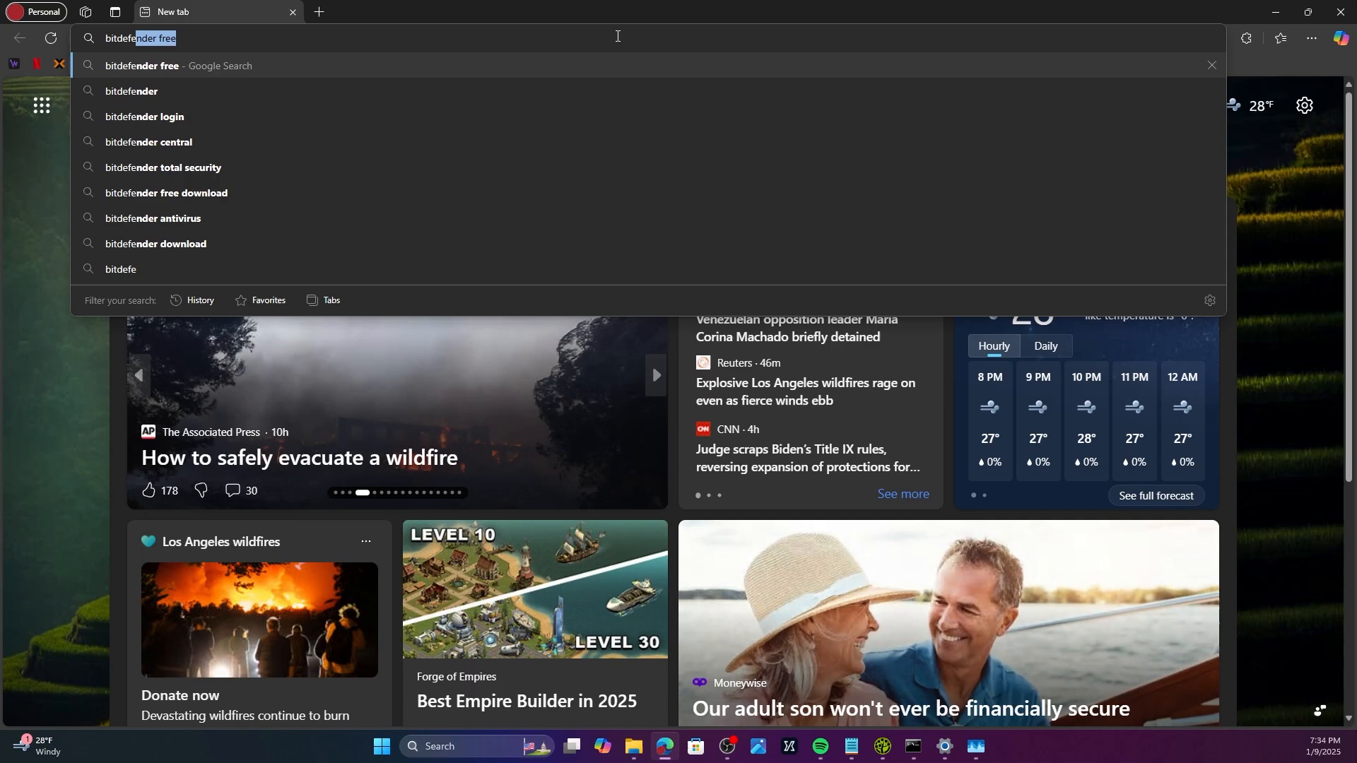
key(Return)
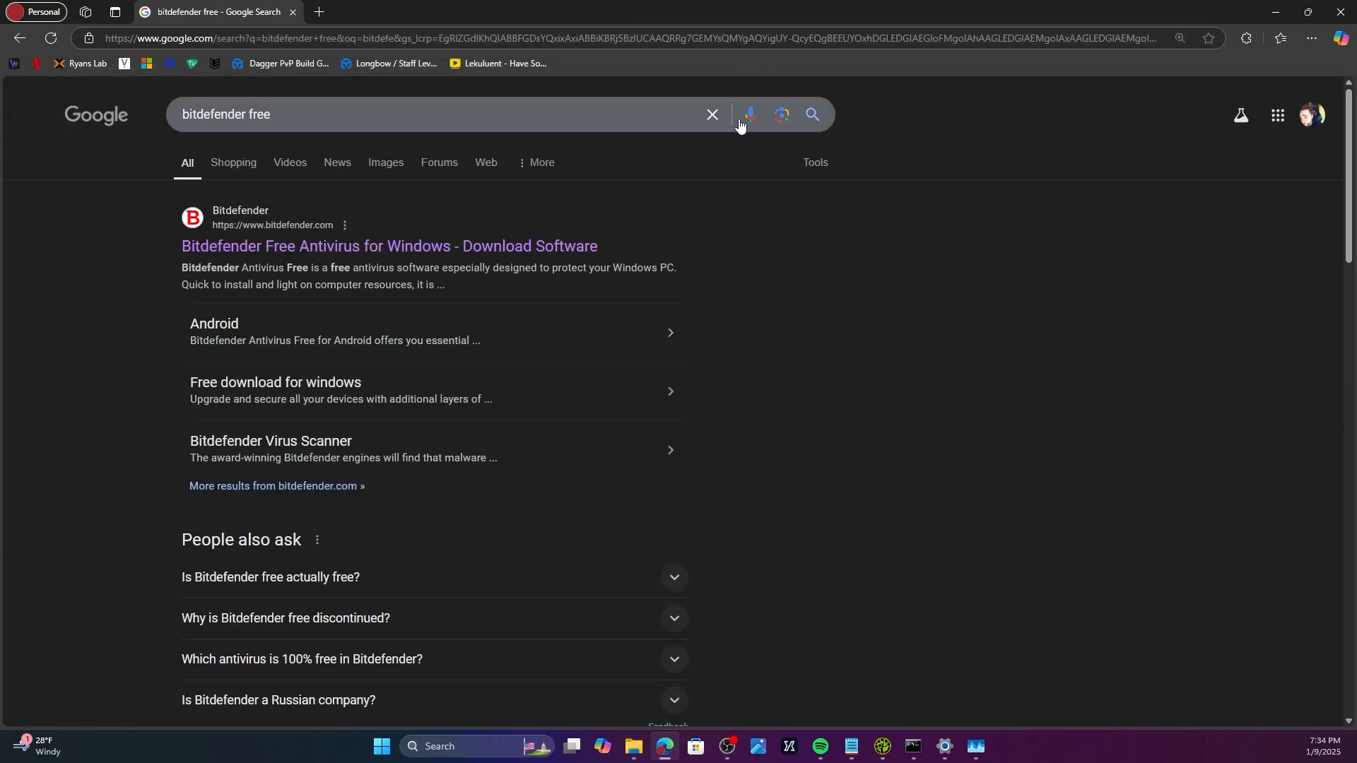
click(369, 249)
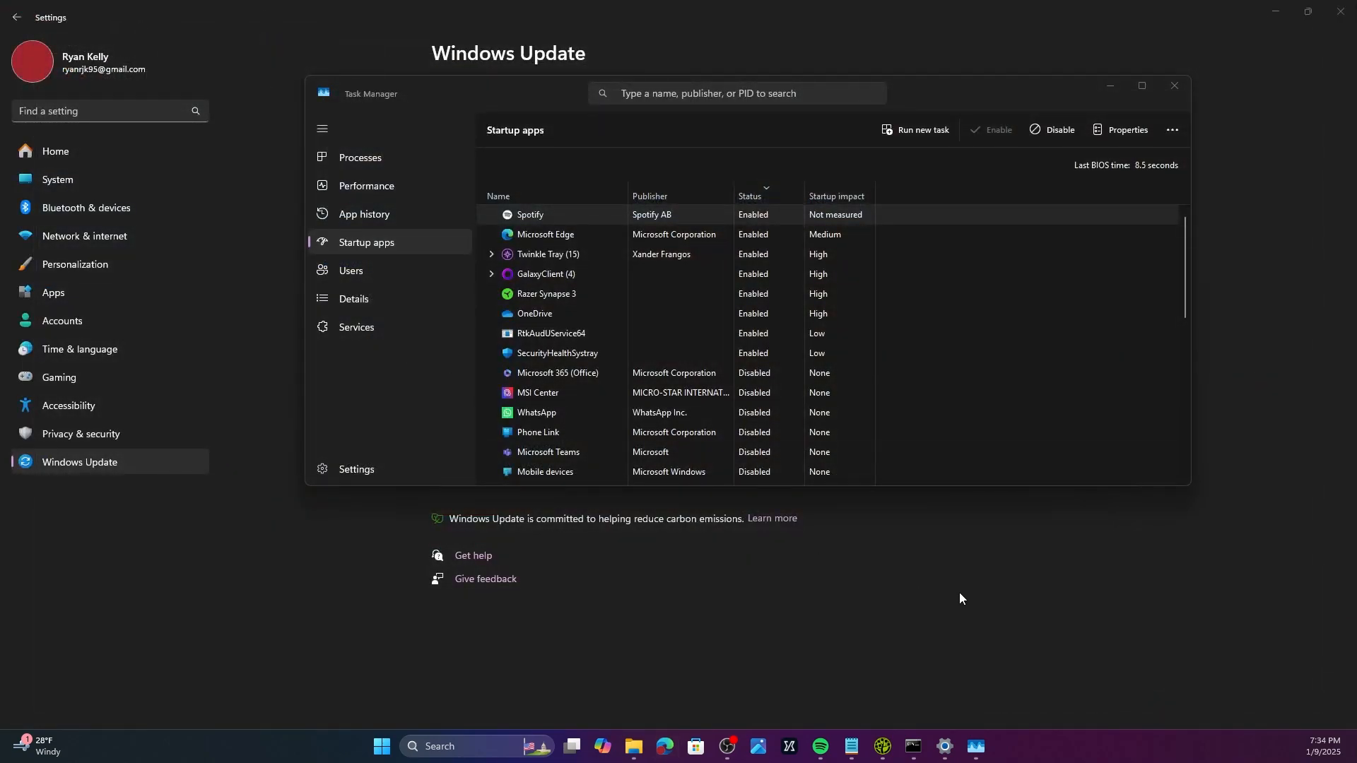
- Leave Task Manager, search Windows for the disk defragmentation tool and open Optimize Drives
click(960, 598)
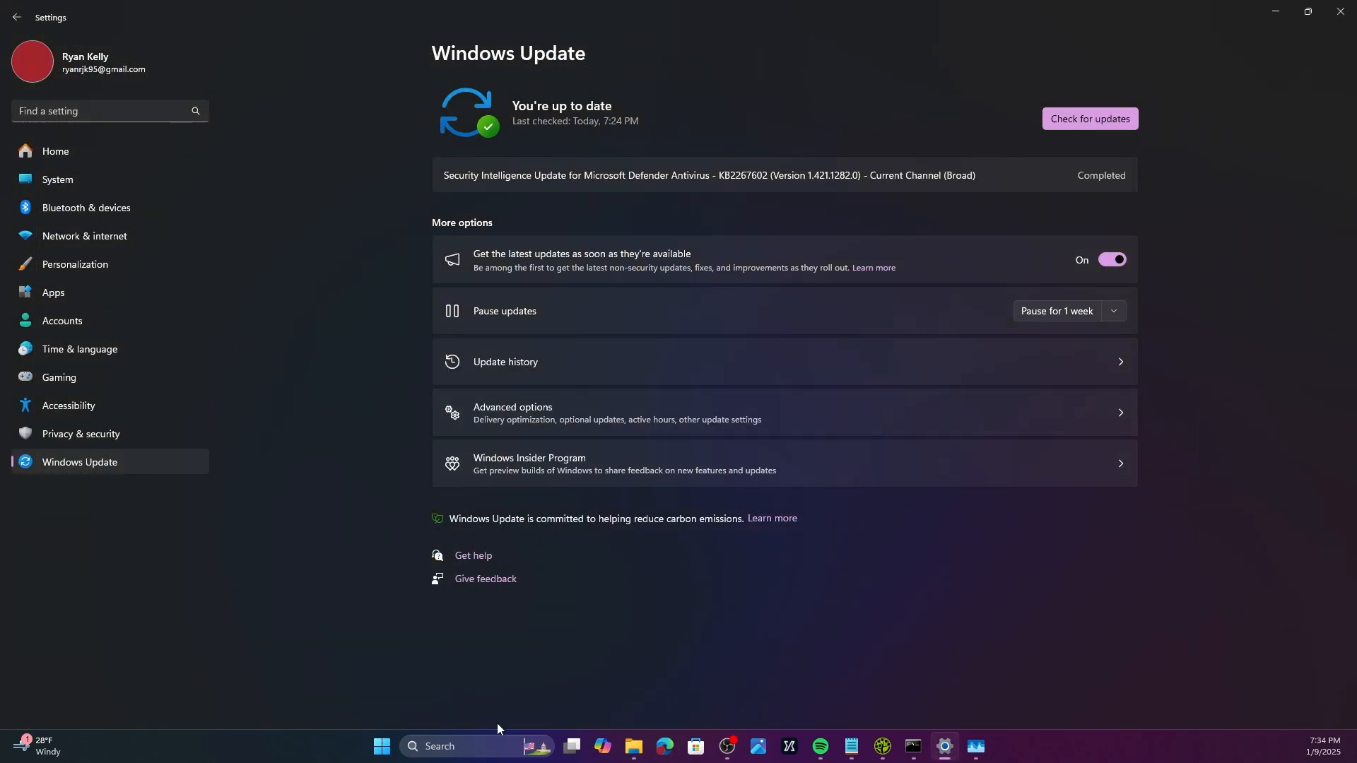
click(375, 750)
text(disk d)
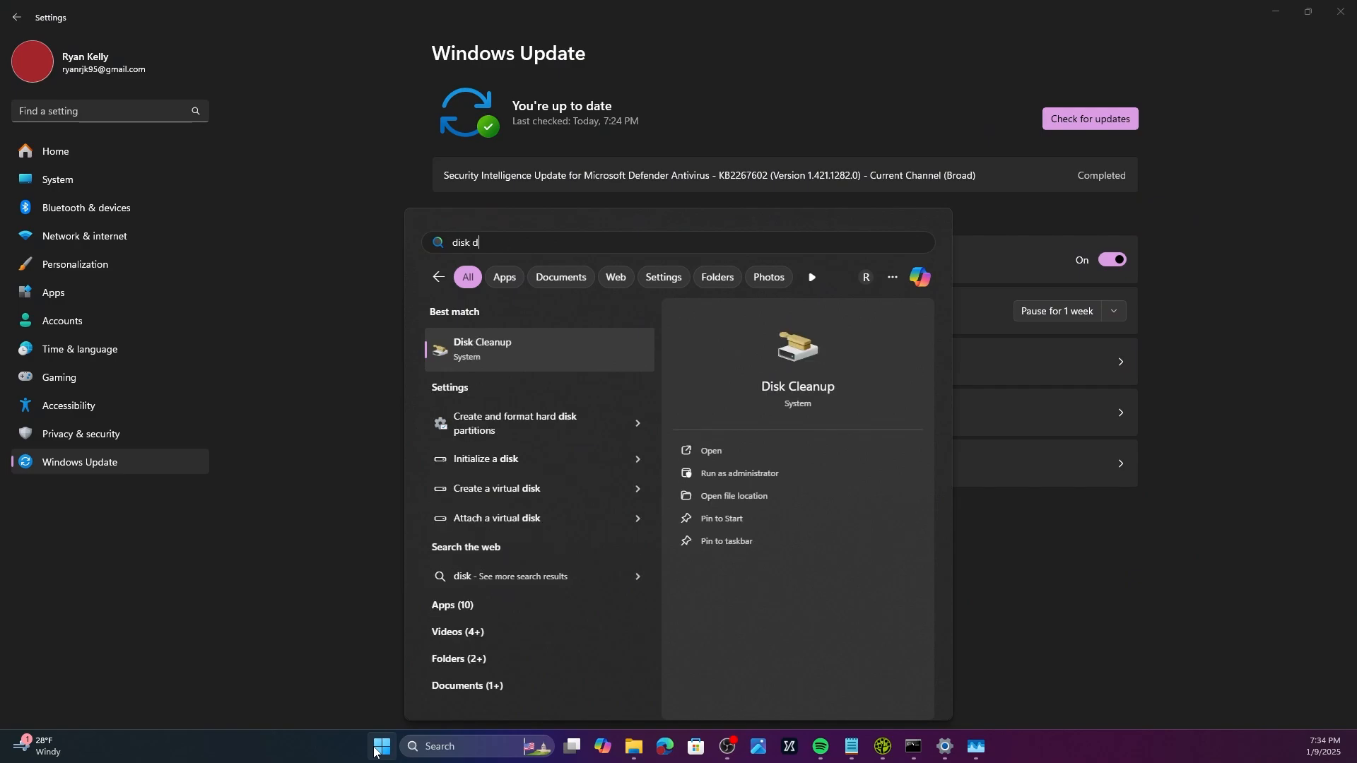
text(e)
key(Return)
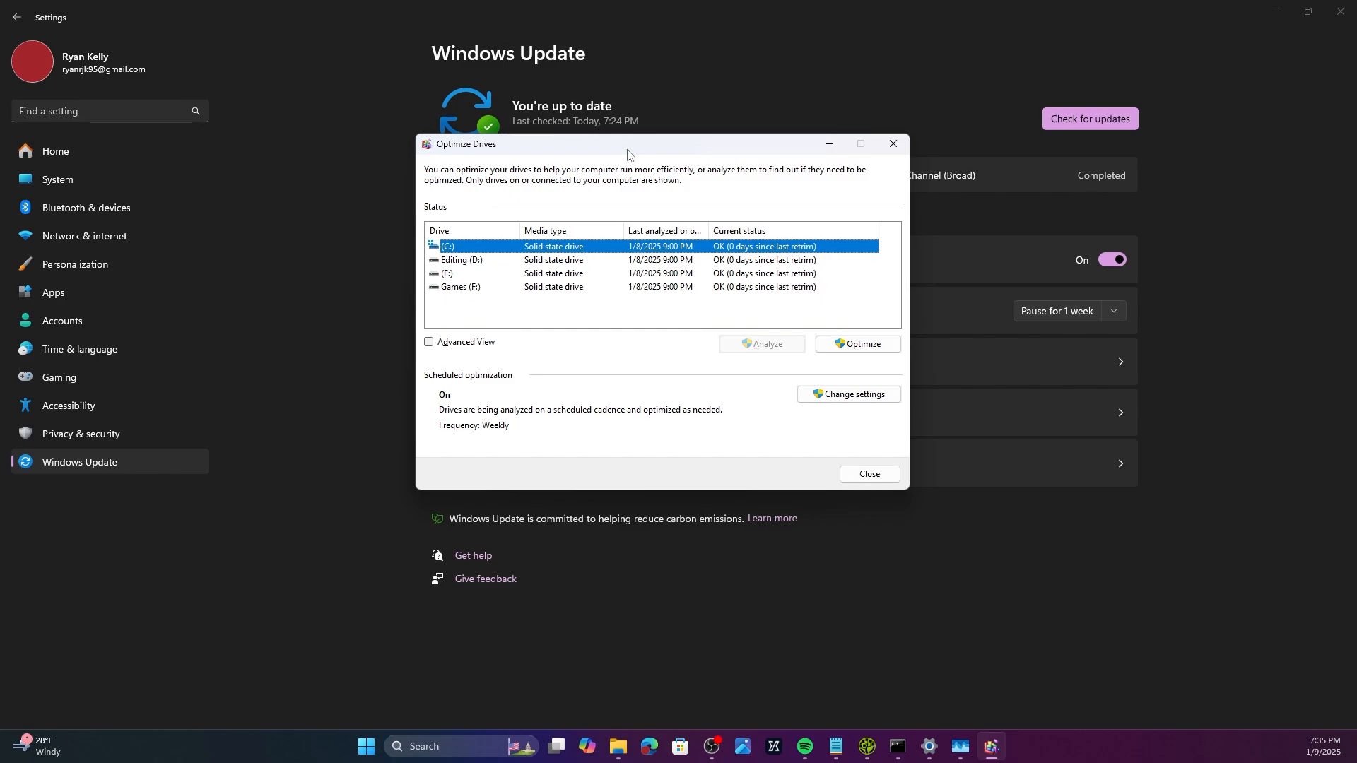
- Examine the media type of the C:, Editing (D:), E: and Games (F:) drives, then close Optimize Drives without optimizing
drag(627, 151, 654, 151)
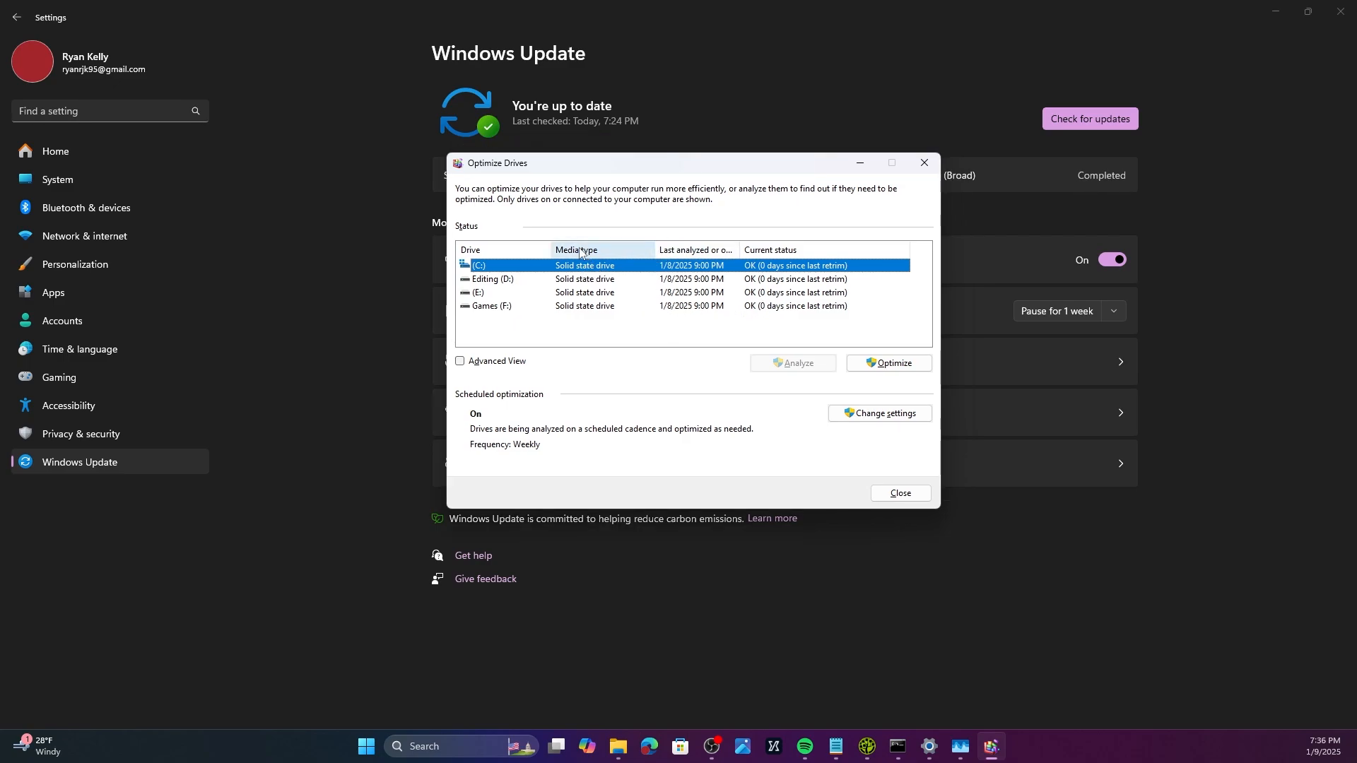
key(Down)
key(Down)
key(Down)
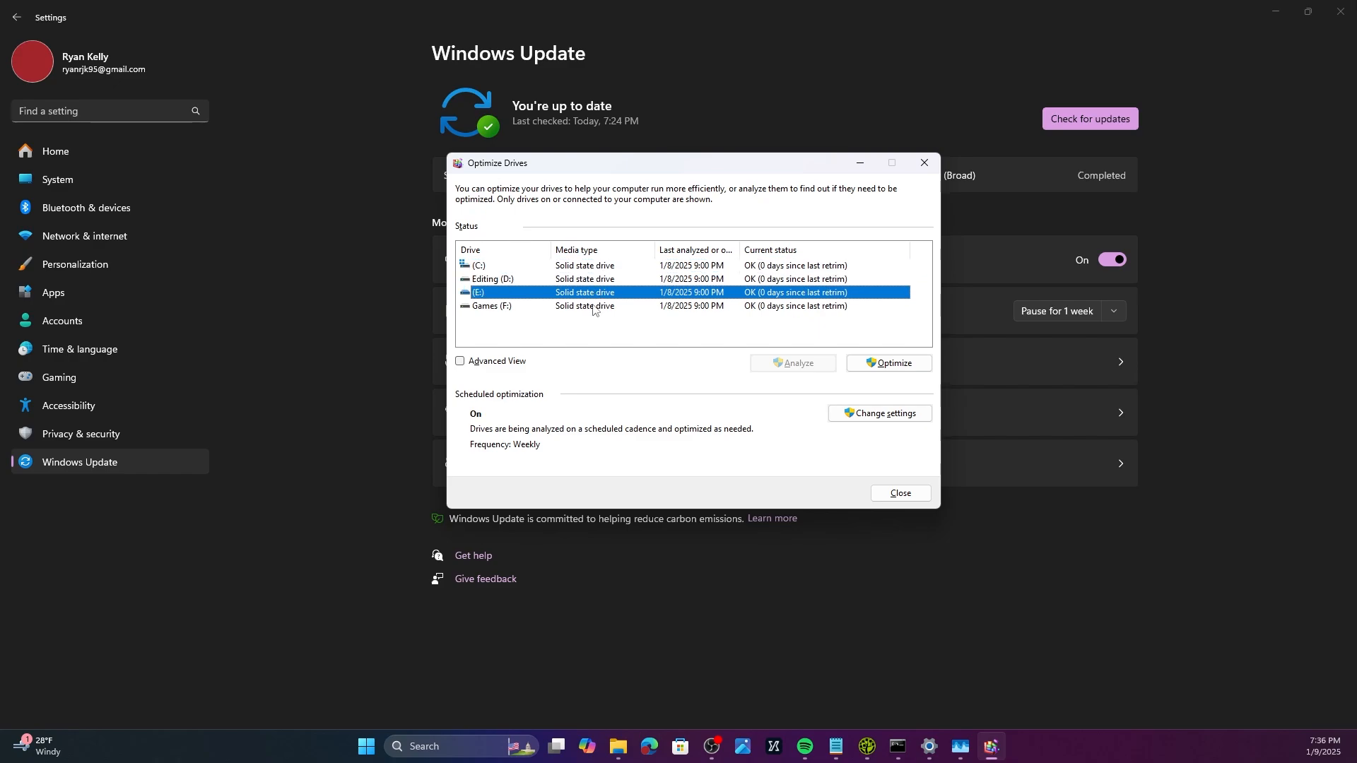
click(599, 280)
key(Up)
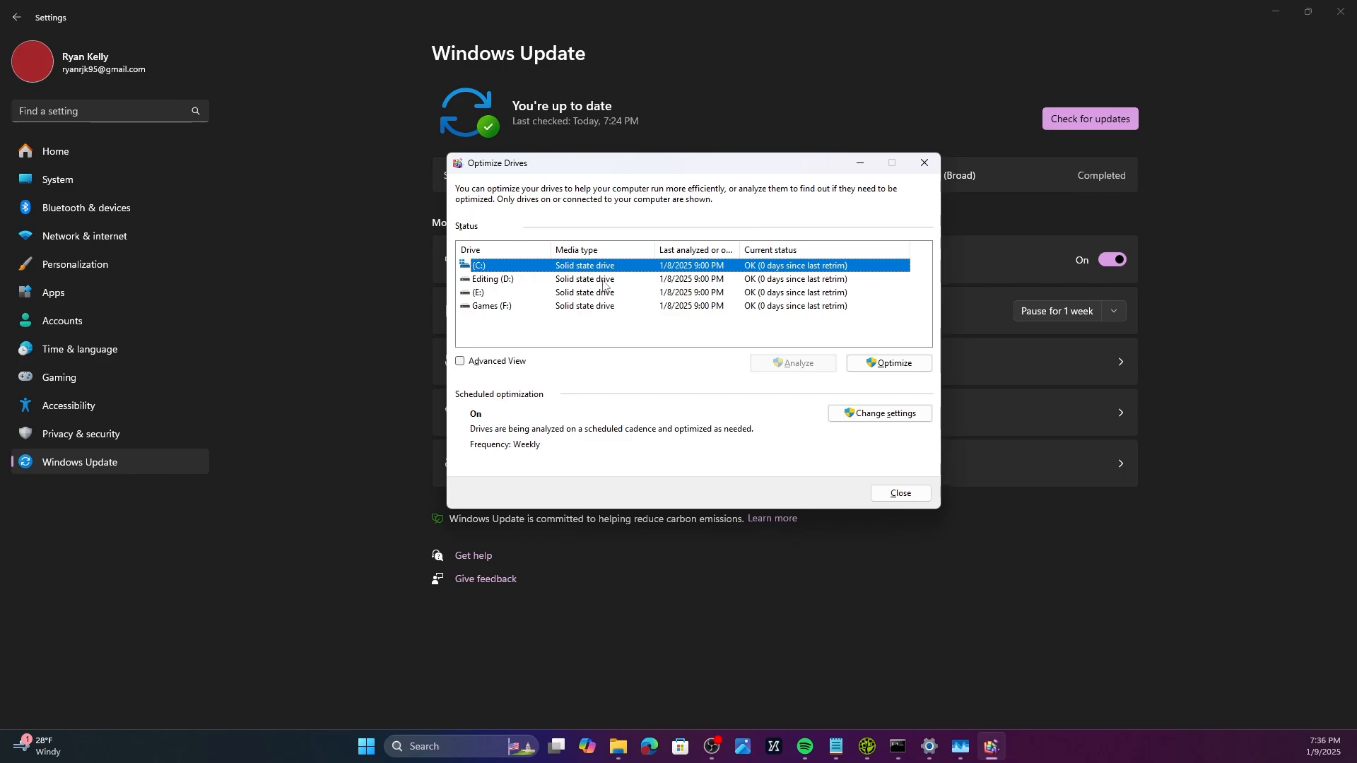
click(579, 281)
click(593, 270)
click(923, 162)
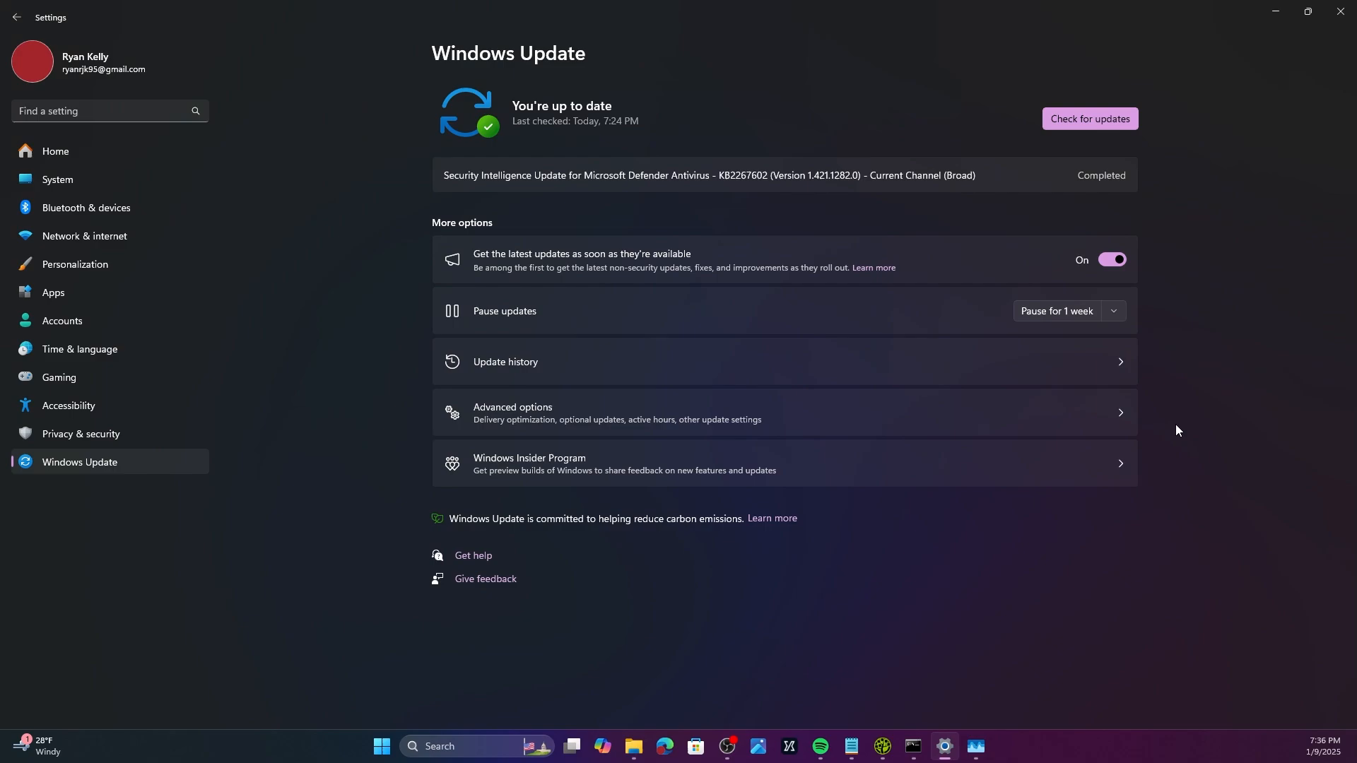